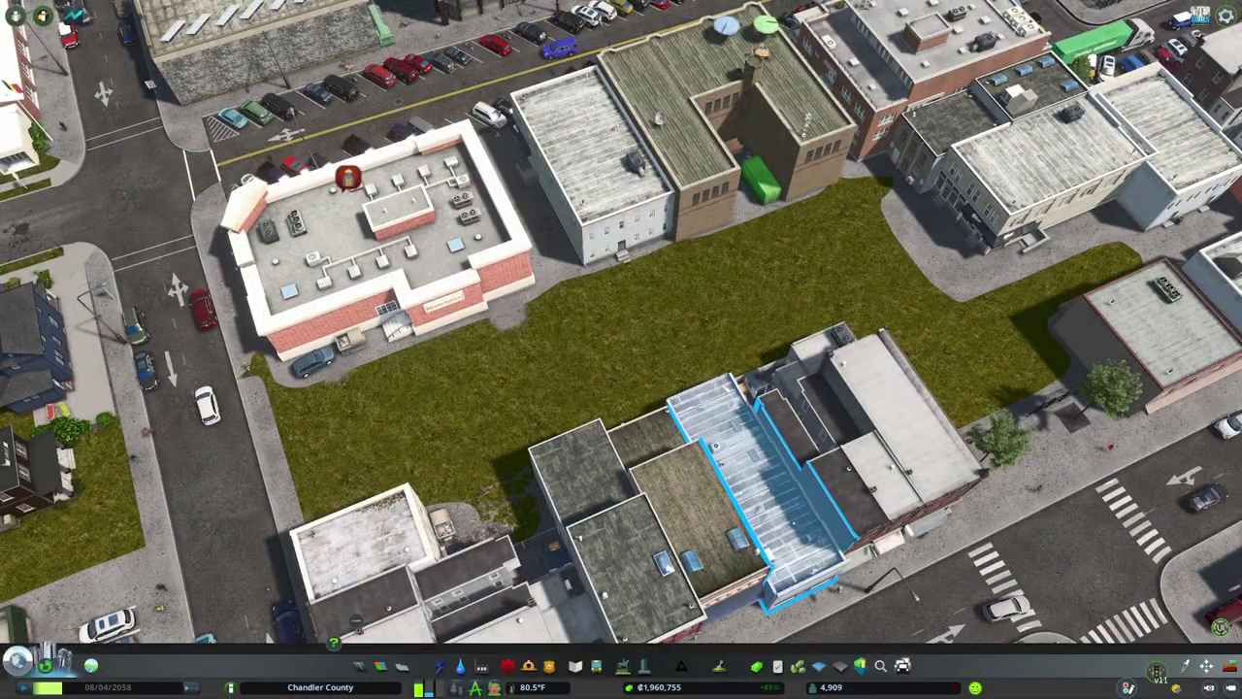
Build a Poorly Maintained Parking road from the side street across the grassy lot behind the downtown buildings.
scroll(757, 400, "down", 2)
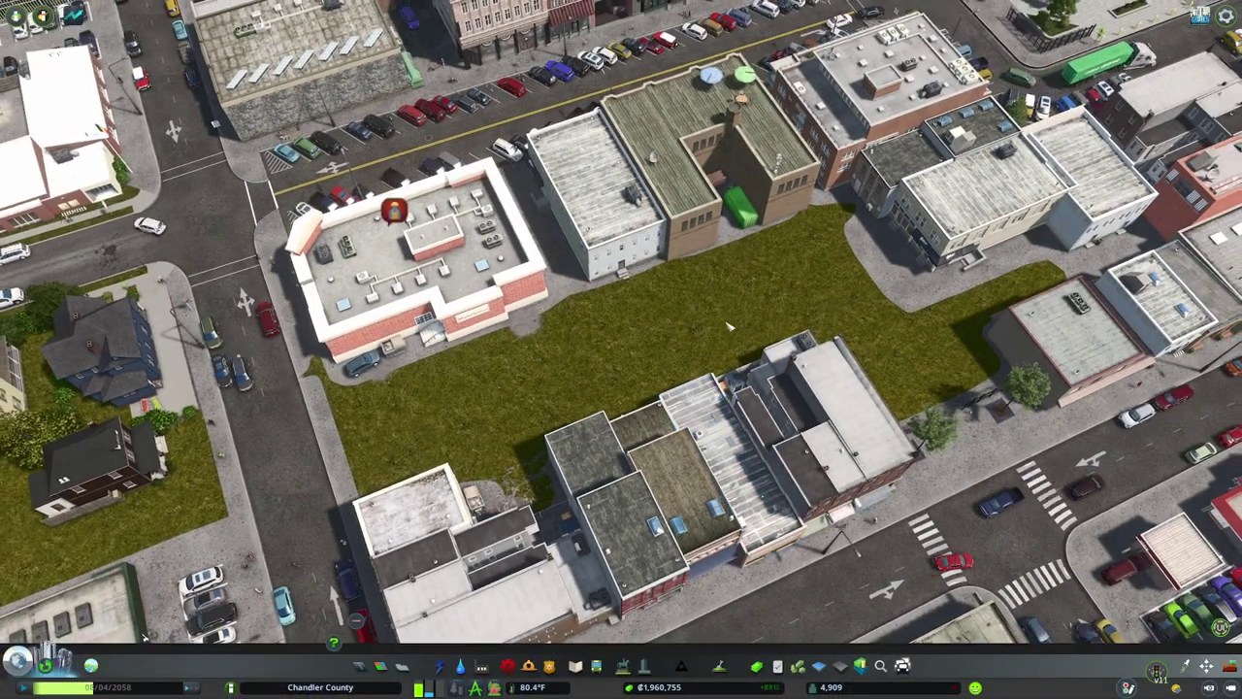
left_click_drag(729, 324, 457, 369)
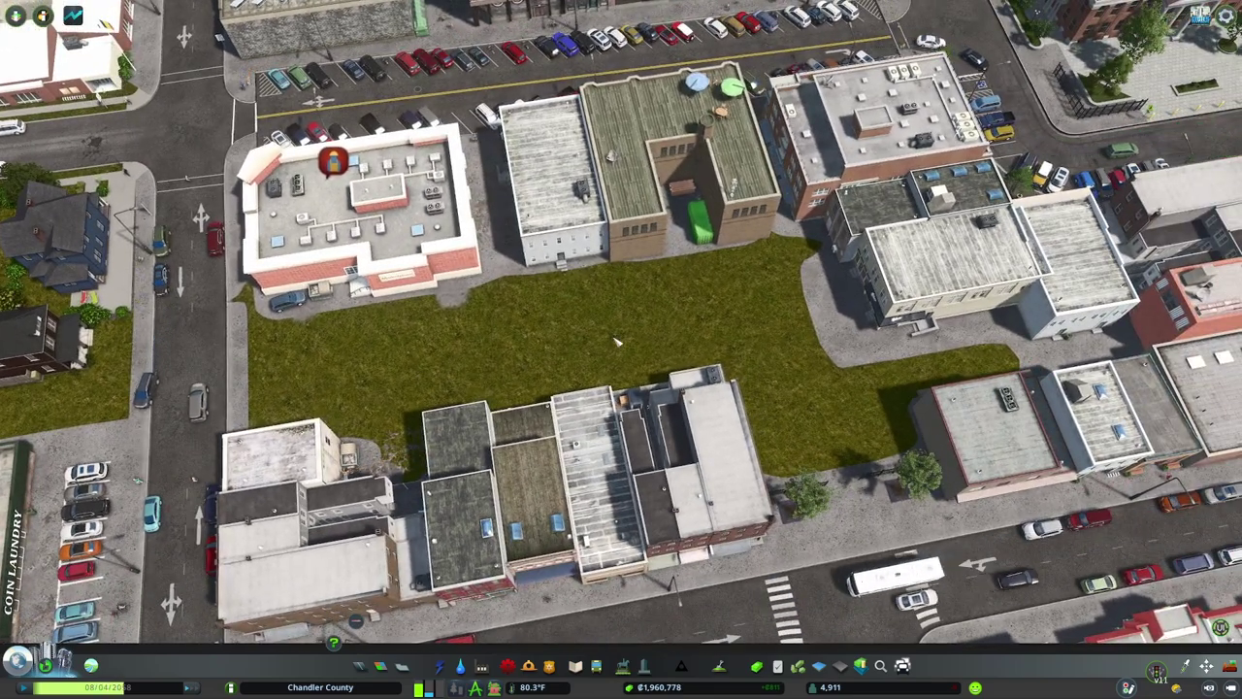
scroll(871, 407, "up", 3)
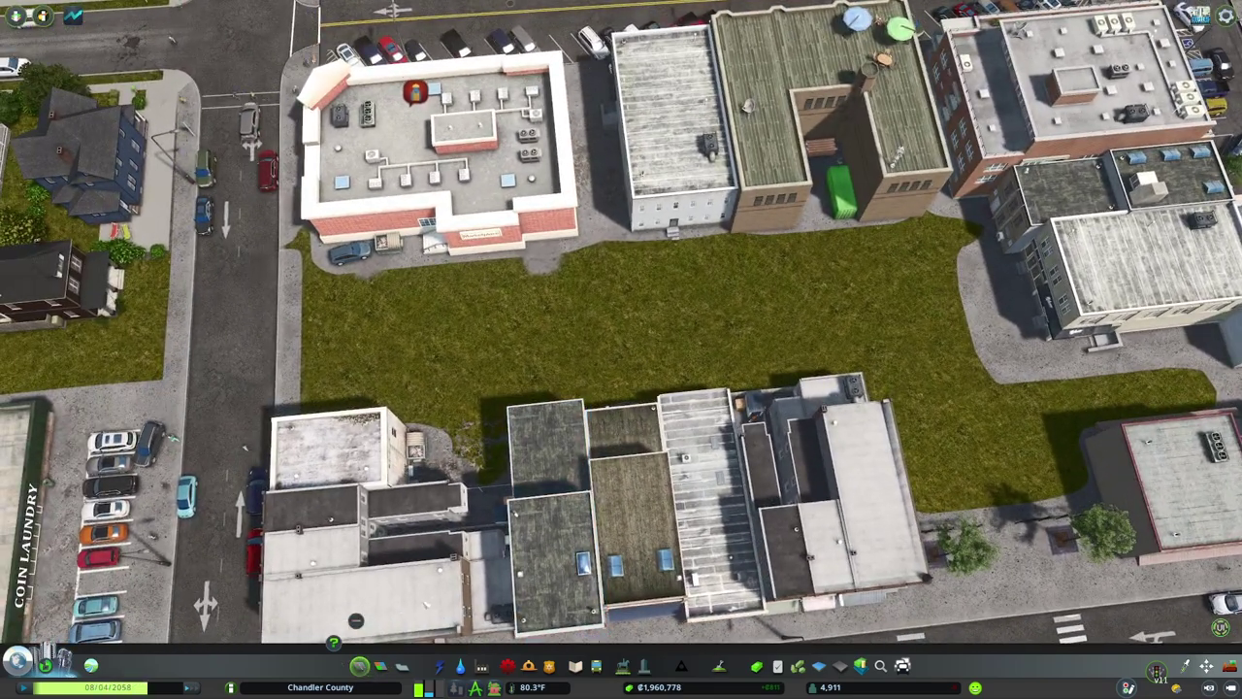
key("d")
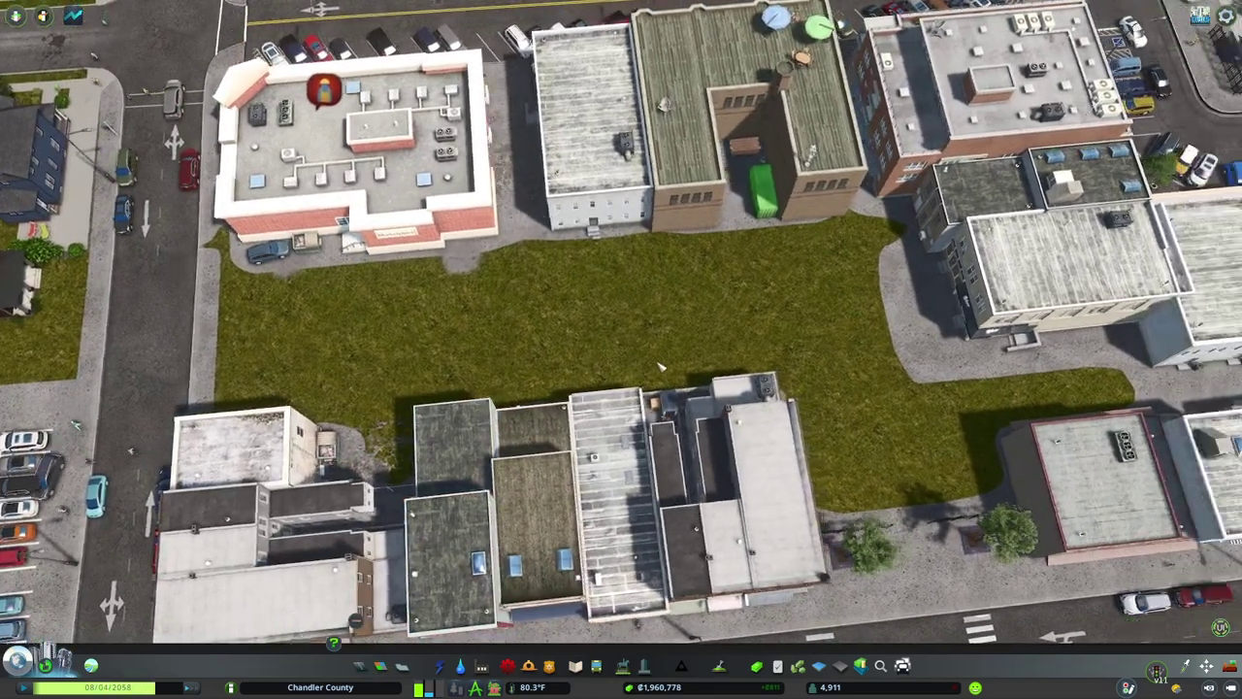
key("a")
left_click(360, 665)
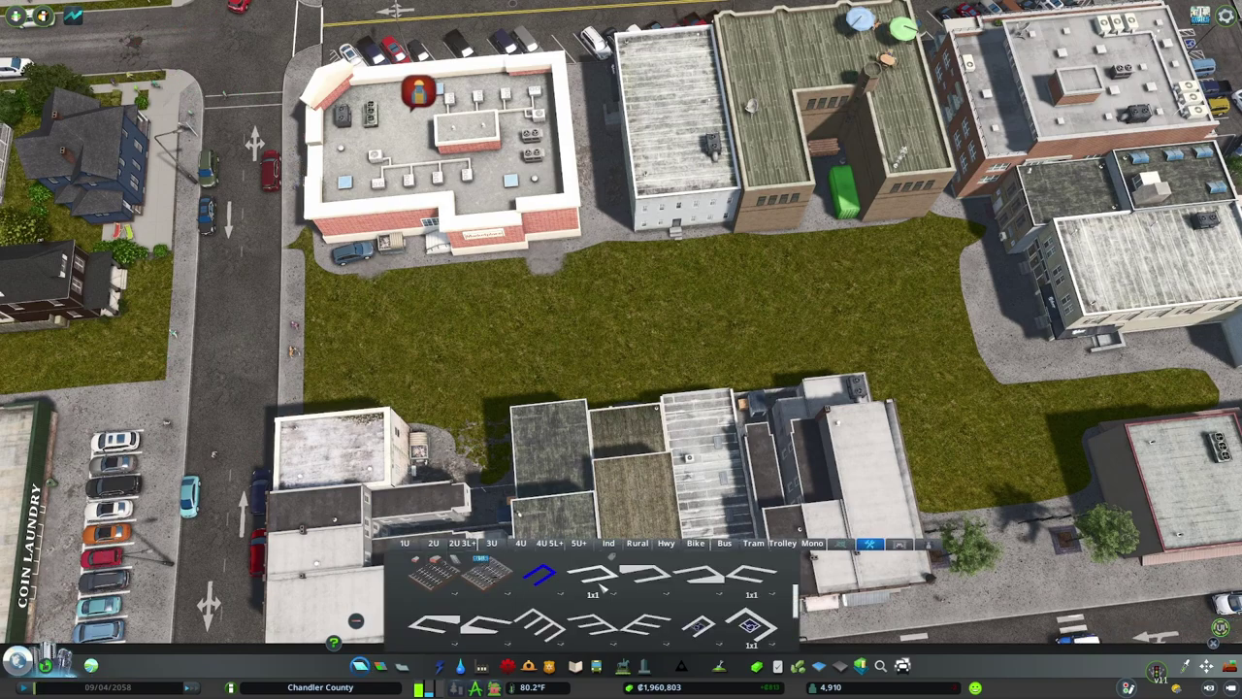
scroll(506, 606, "up", 3)
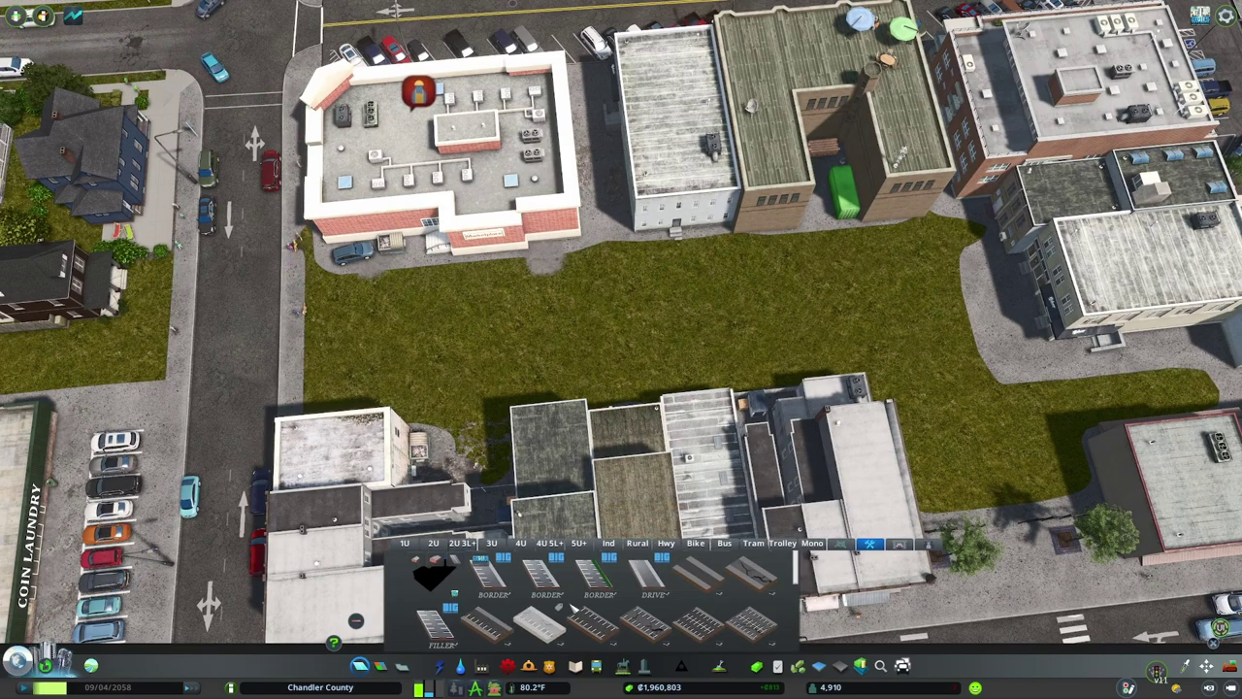
left_click(648, 621)
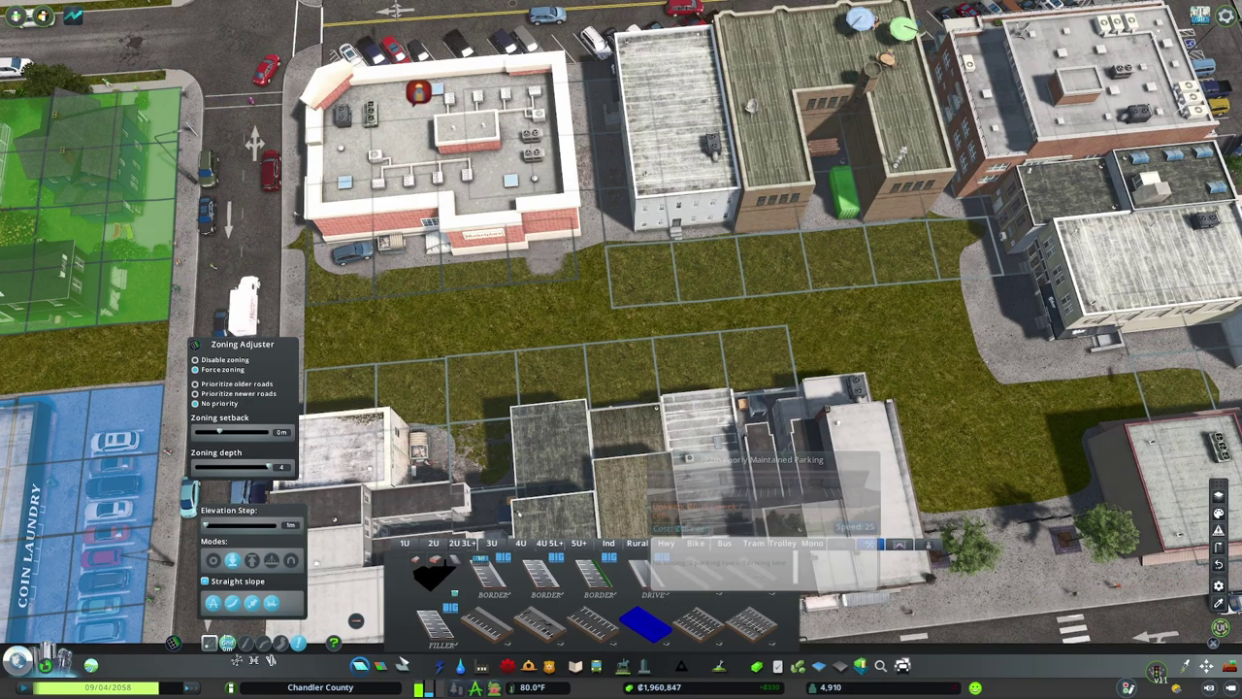
key("a")
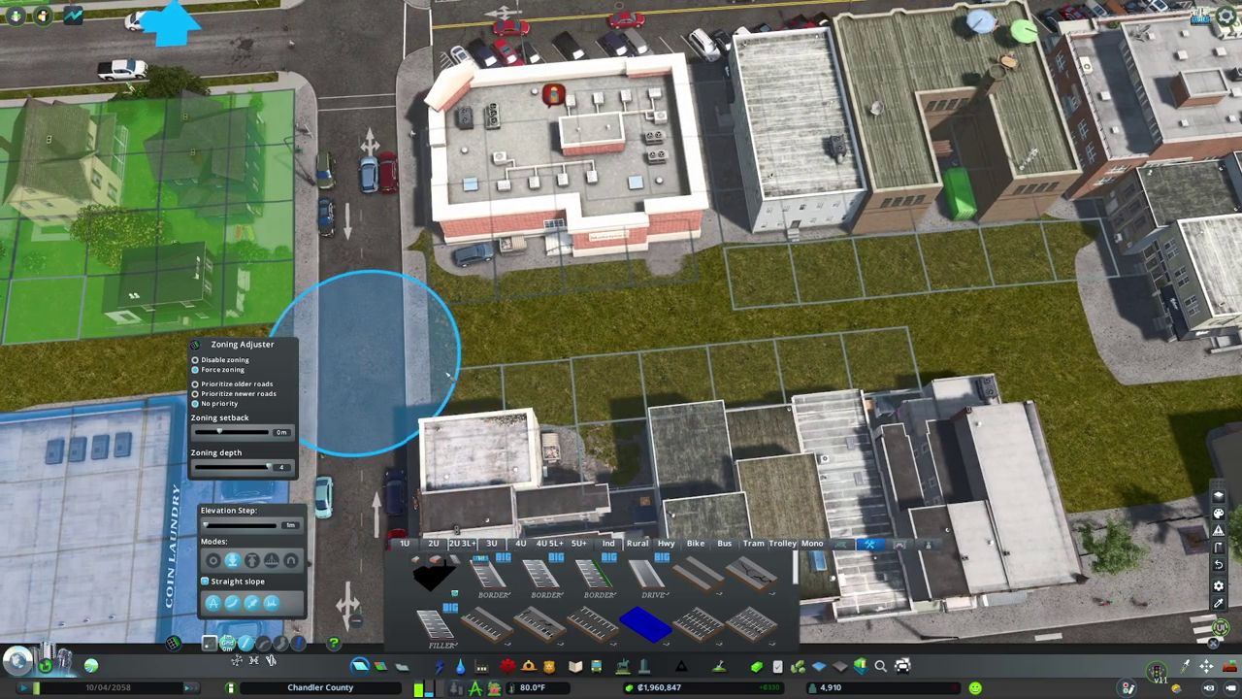
left_click(421, 381)
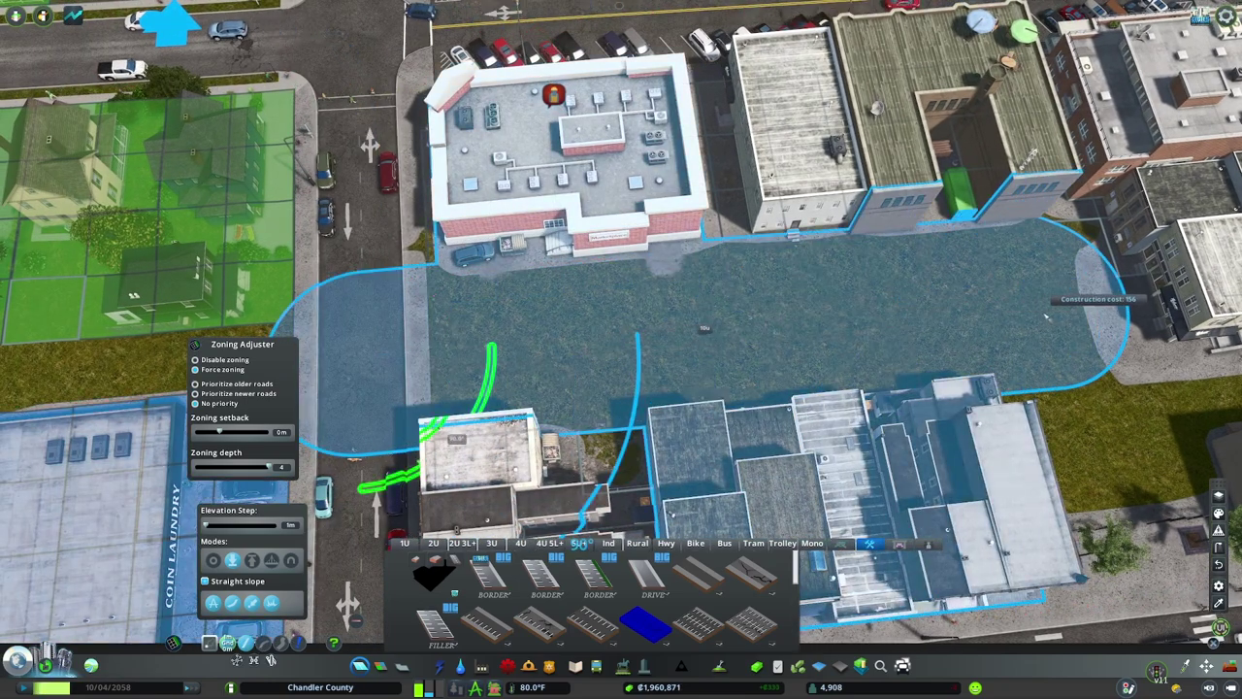
key("d")
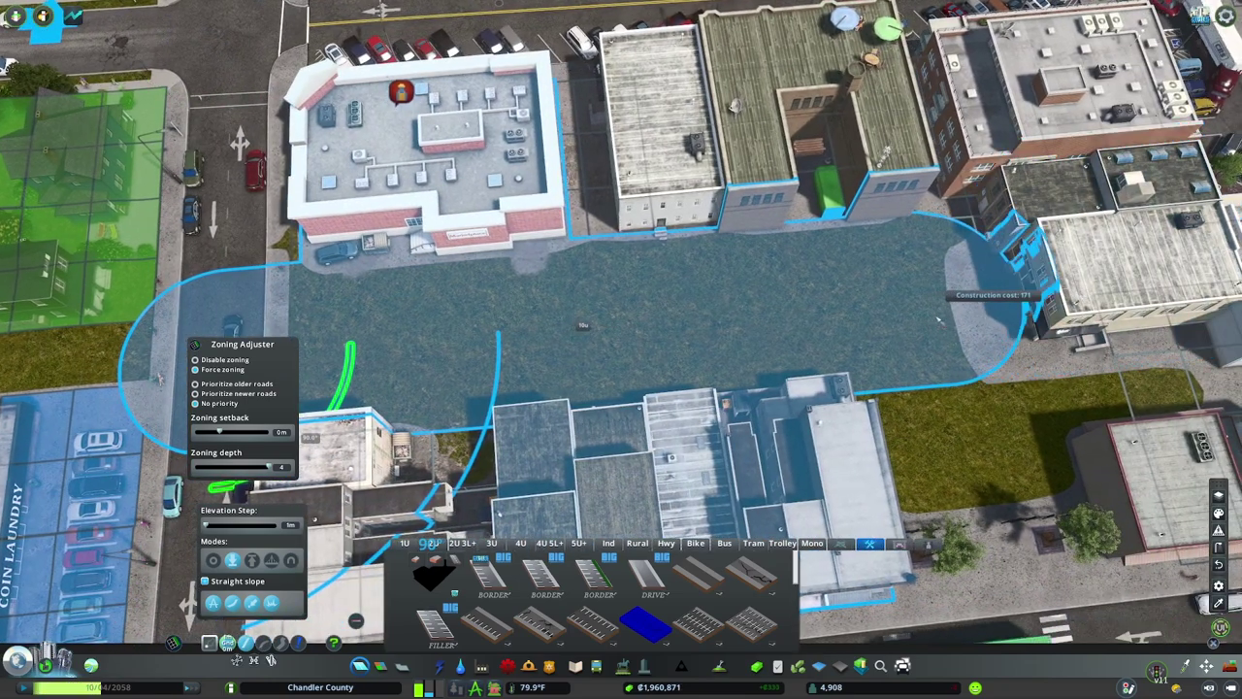
left_click(939, 320)
Extend the parking road with a short segment from its inner end toward the pale-roofed building.
key("d")
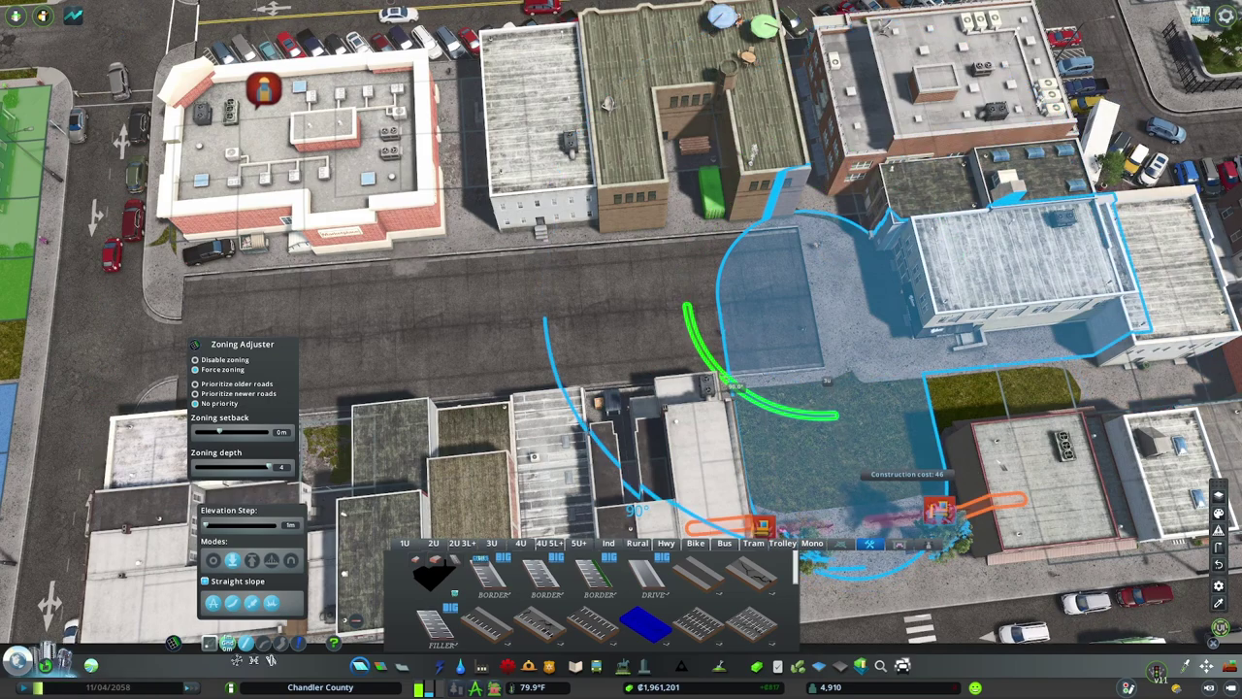
right_click(941, 453)
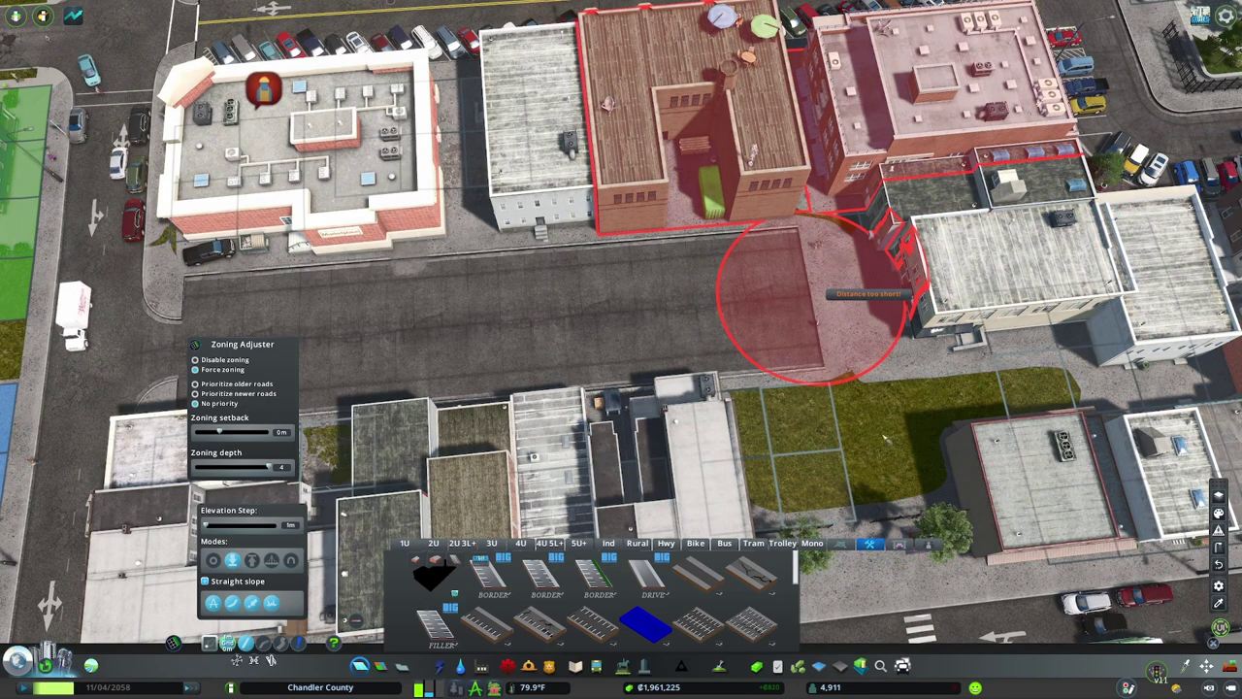
key("d")
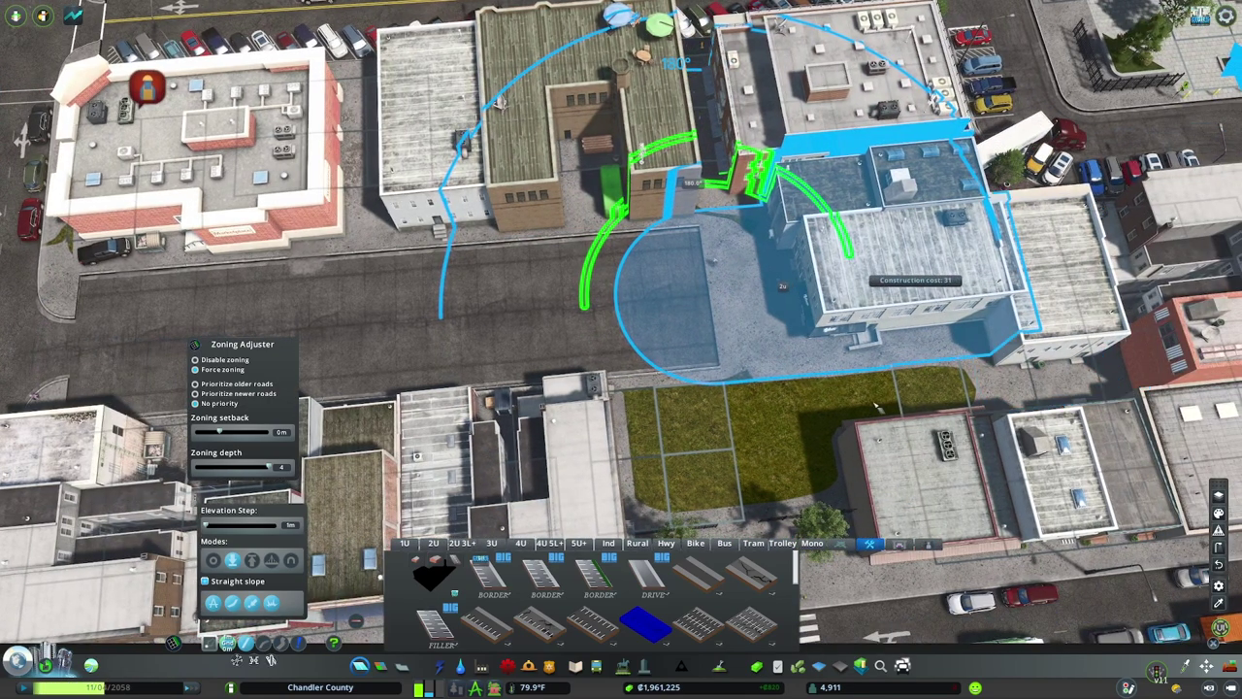
left_click(889, 435)
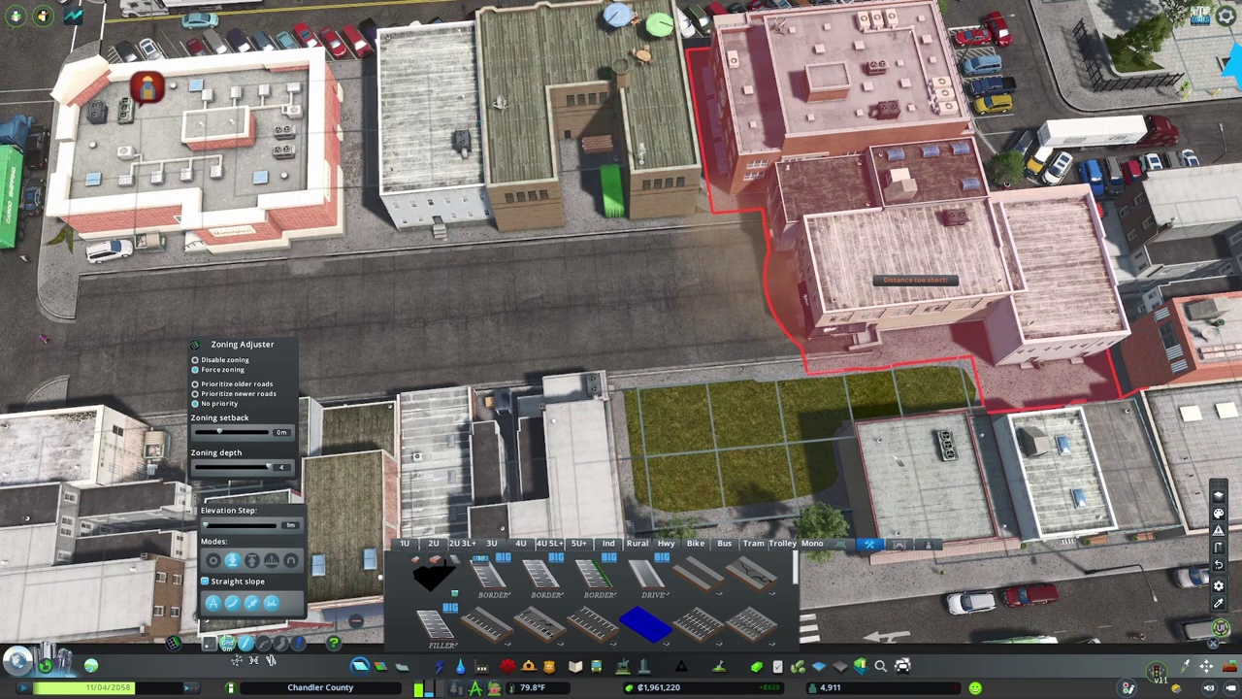
Move the parking road's end node into the grassy gap and shift its middle node along so the road curves around.
key("m")
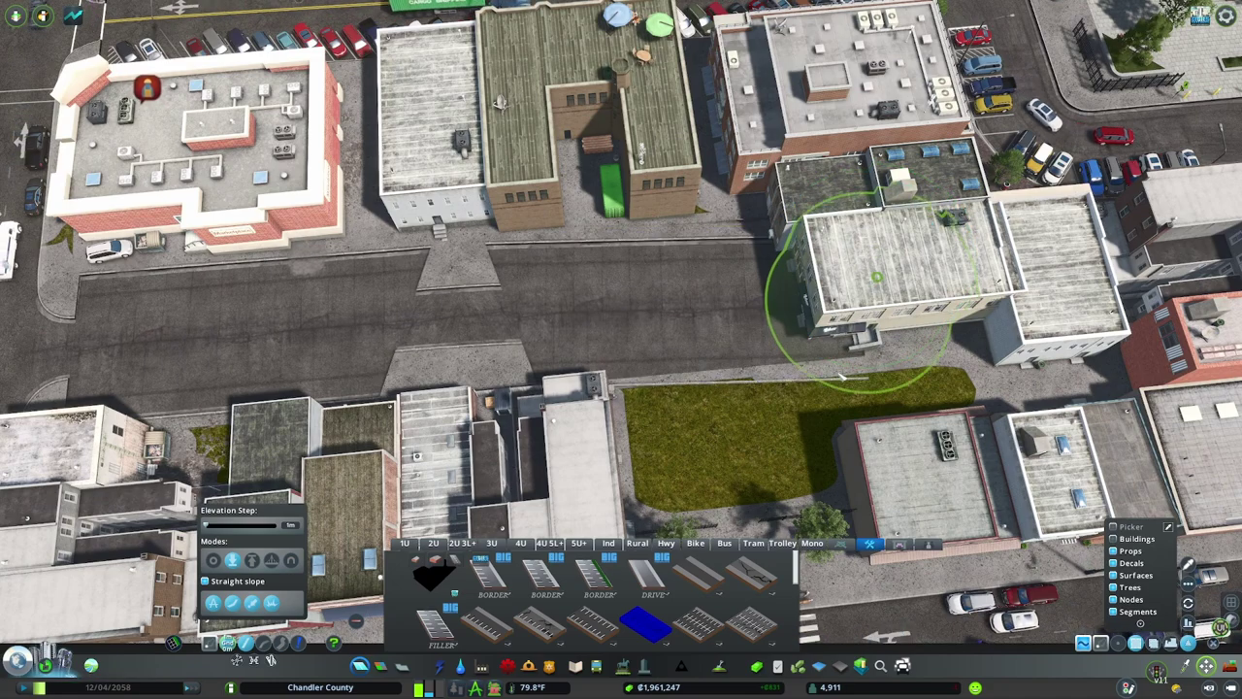
left_click_drag(882, 339, 811, 454)
left_click_drag(495, 340, 703, 316)
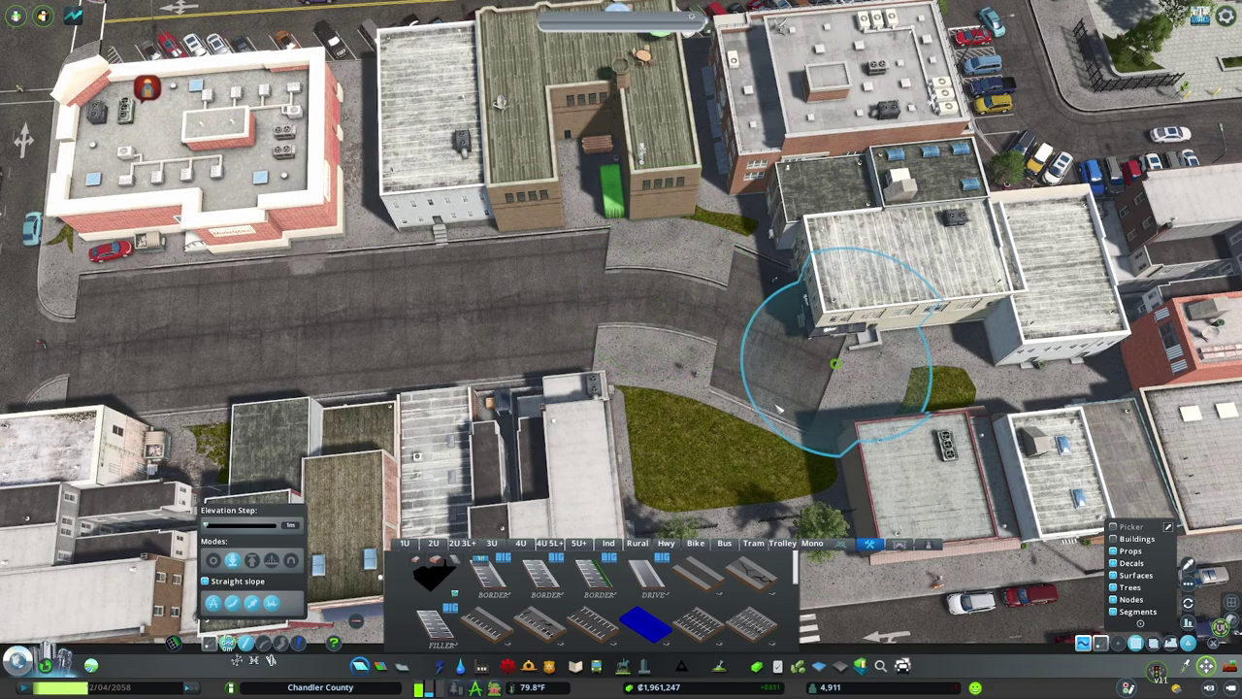
left_click_drag(813, 396, 723, 439)
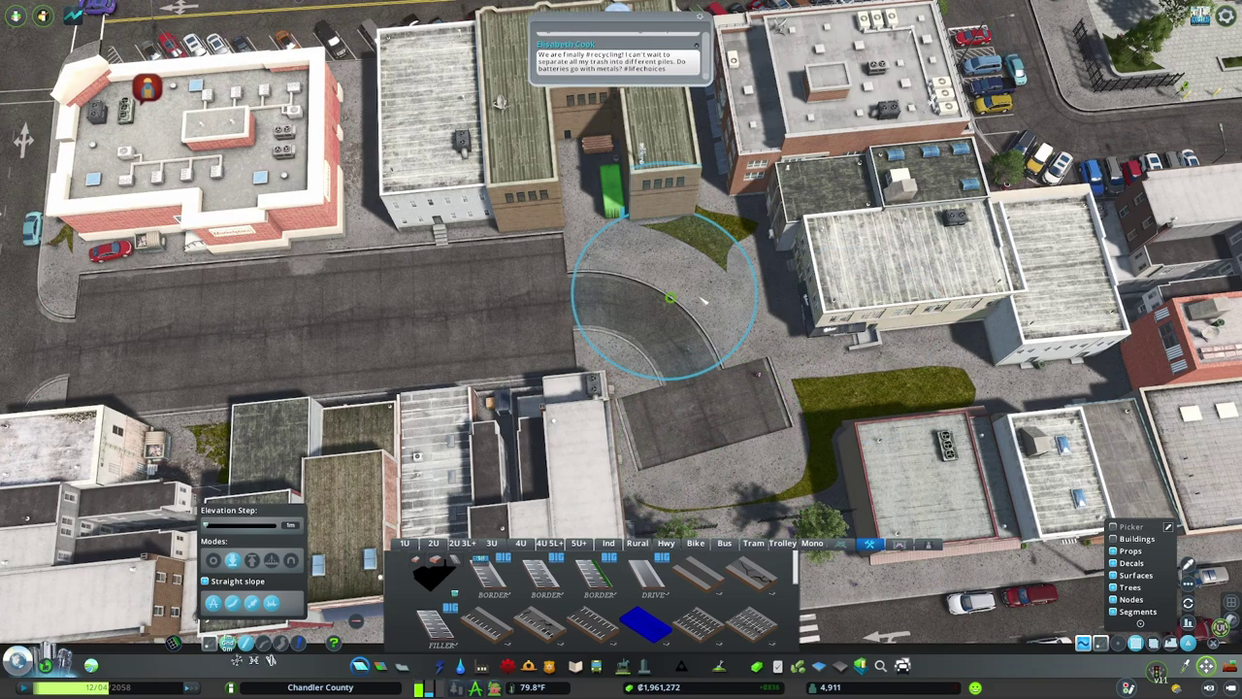
left_click_drag(704, 302, 753, 287)
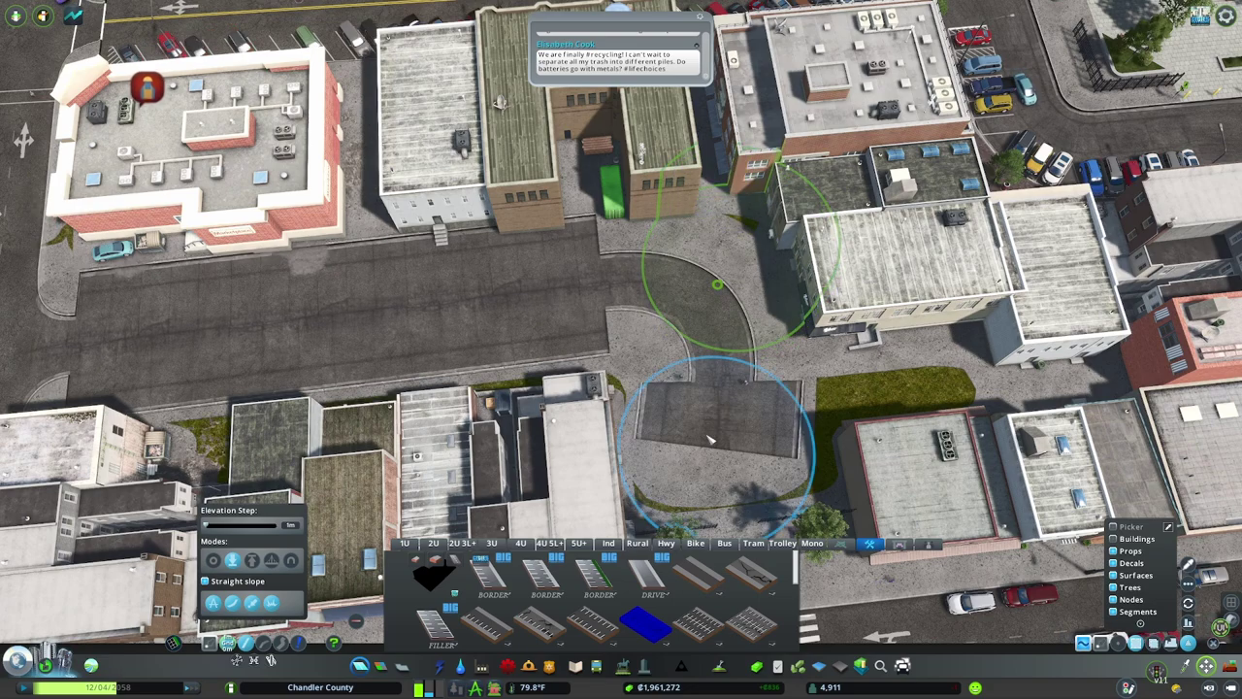
left_click_drag(718, 439, 755, 452)
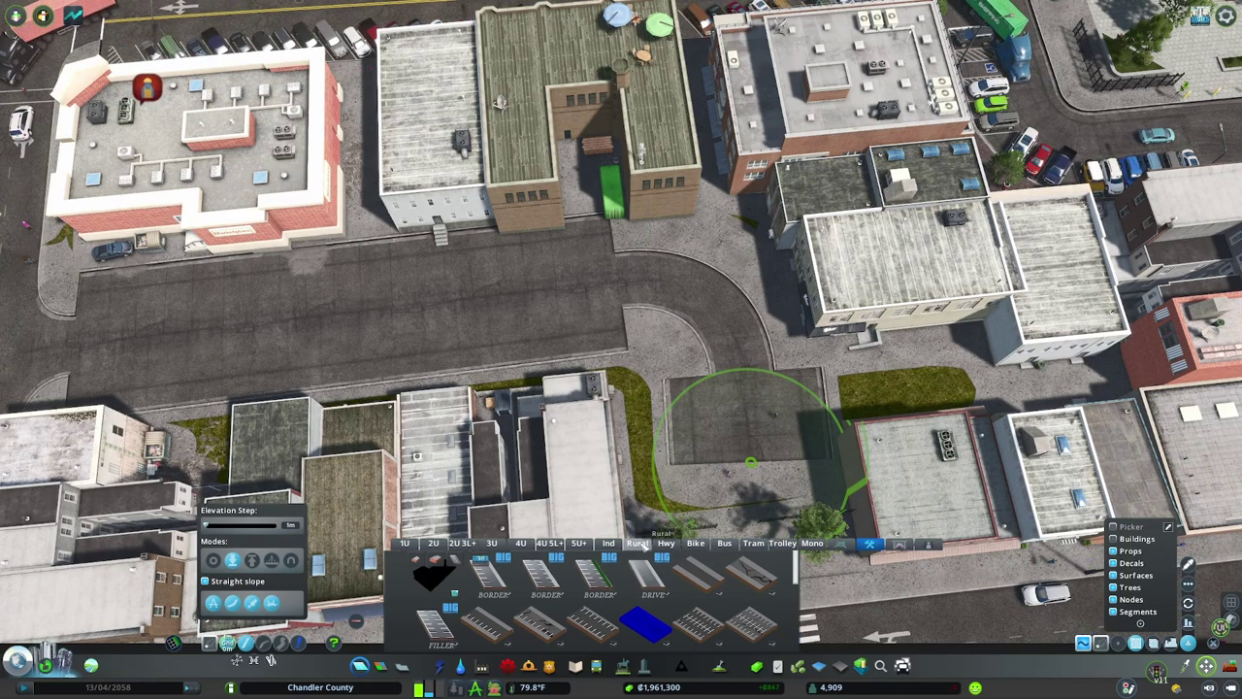
Build a BIG Rural Asphalt Road from the parking road's curved end into the alley between the building rows.
left_click(638, 543)
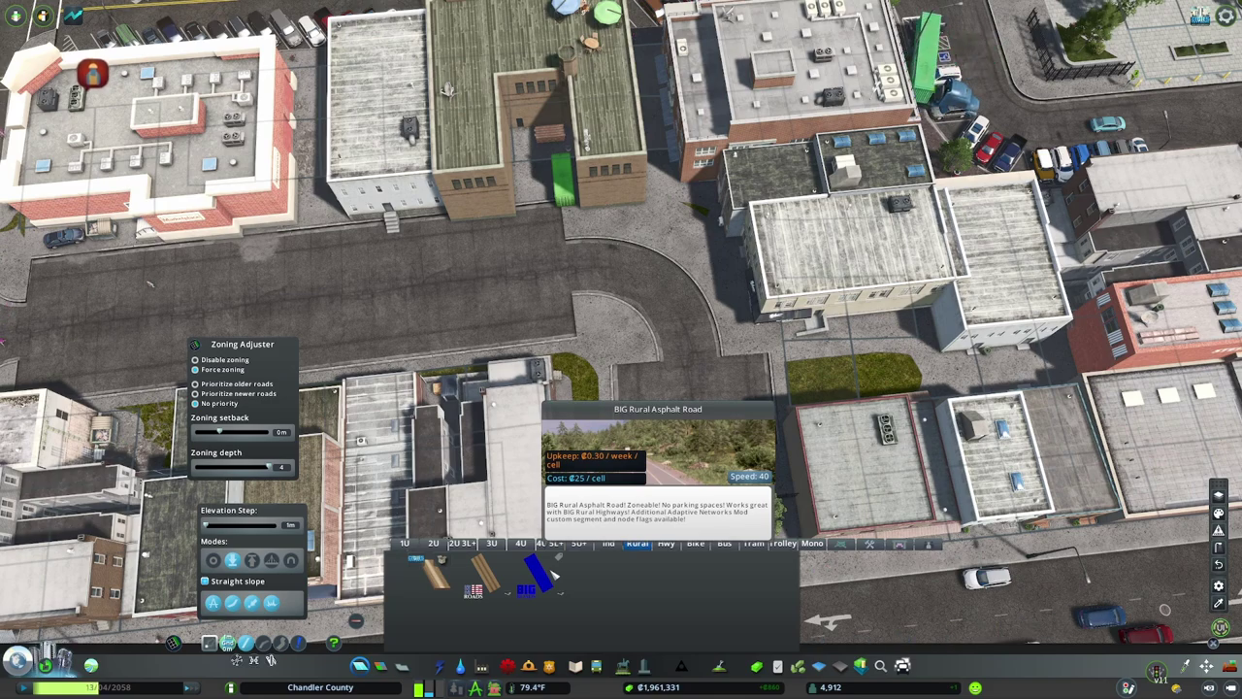
left_click(555, 574)
key("d")
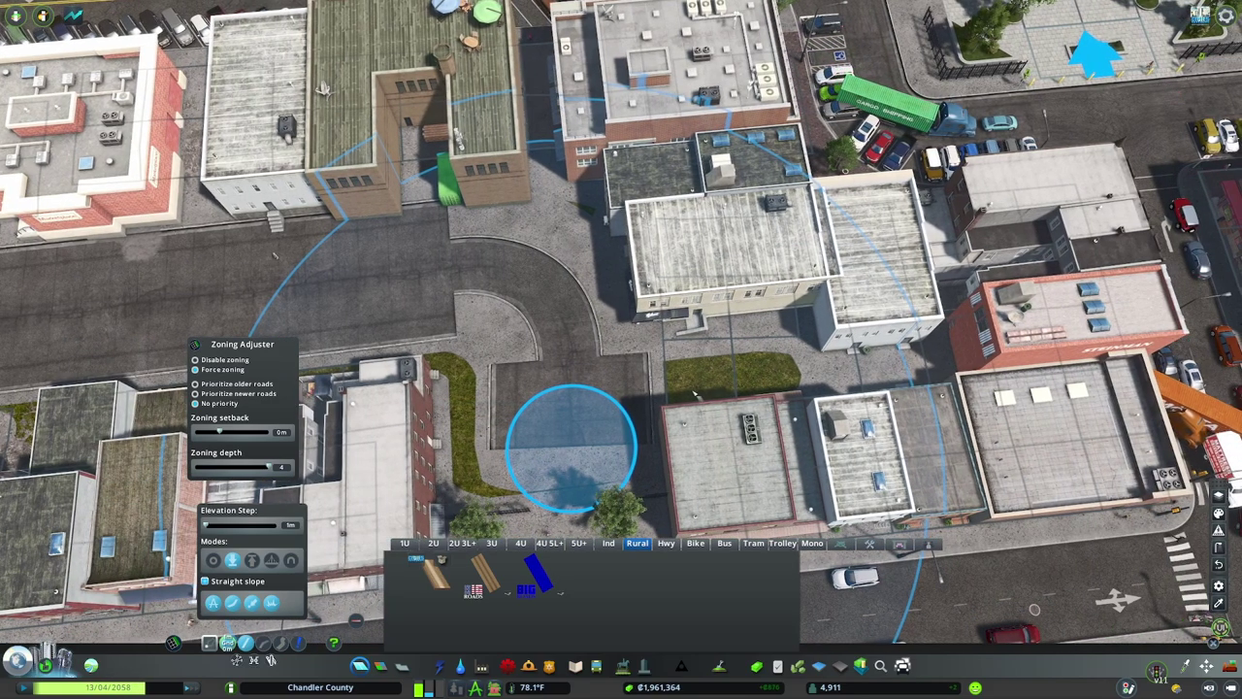
left_click(571, 448)
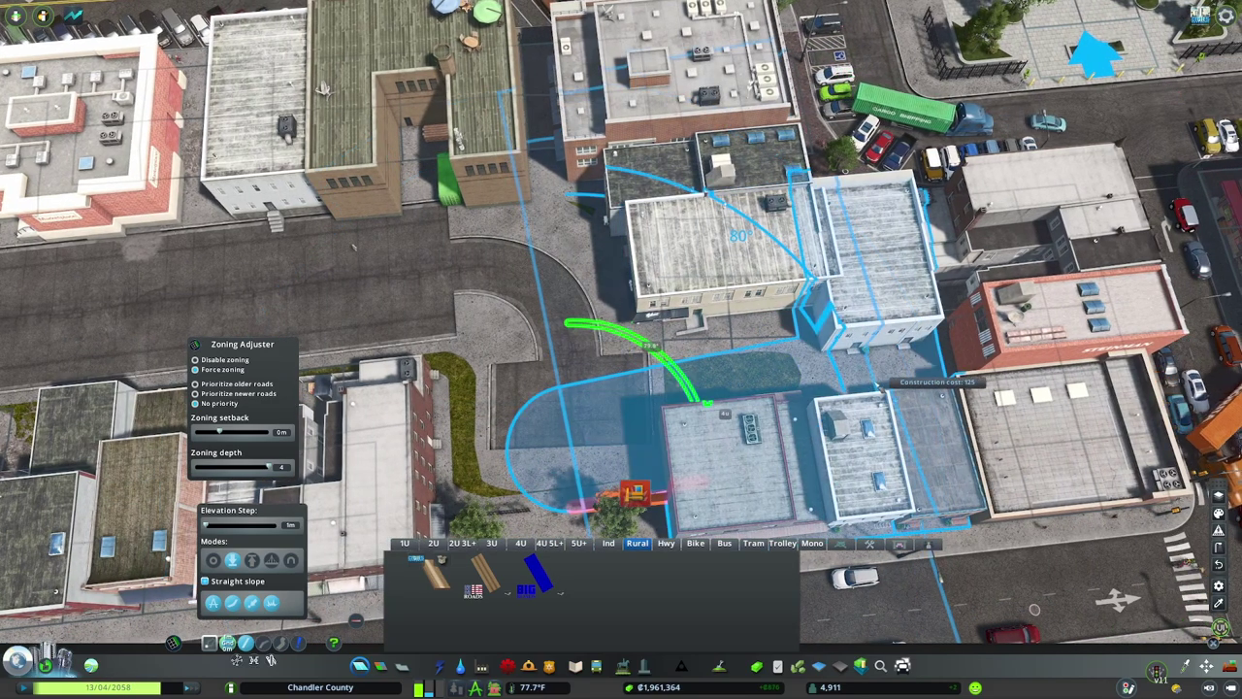
right_click(572, 447)
key("m")
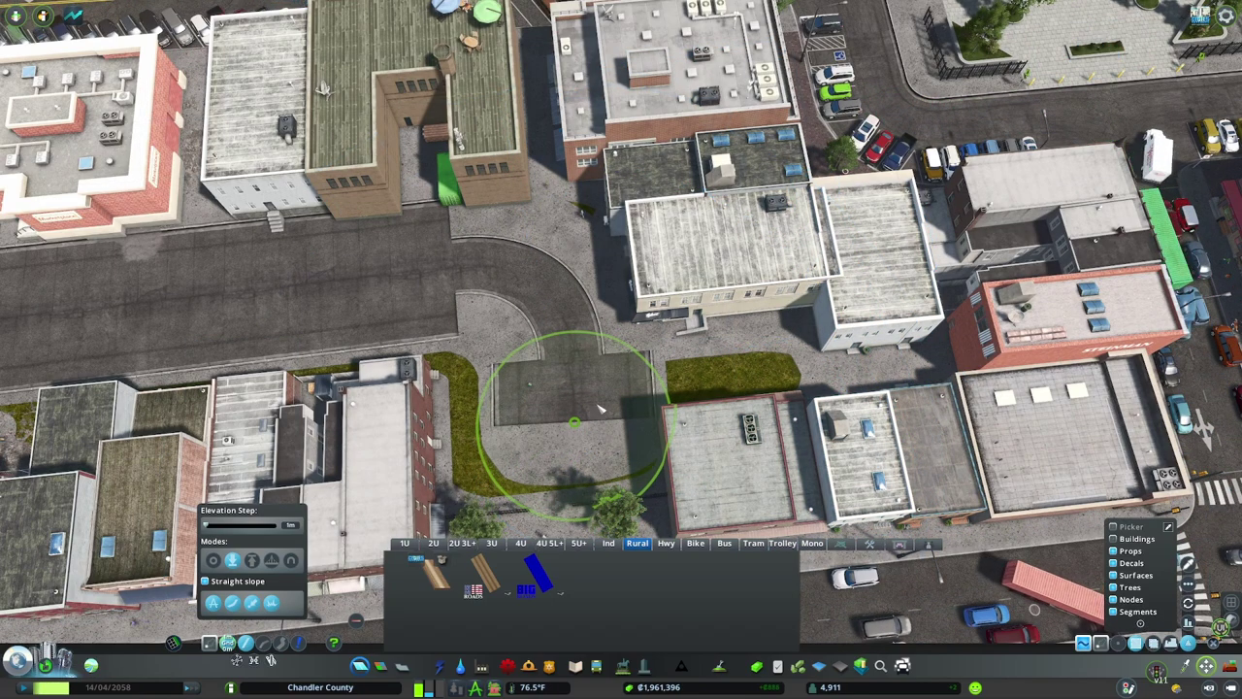
key("m")
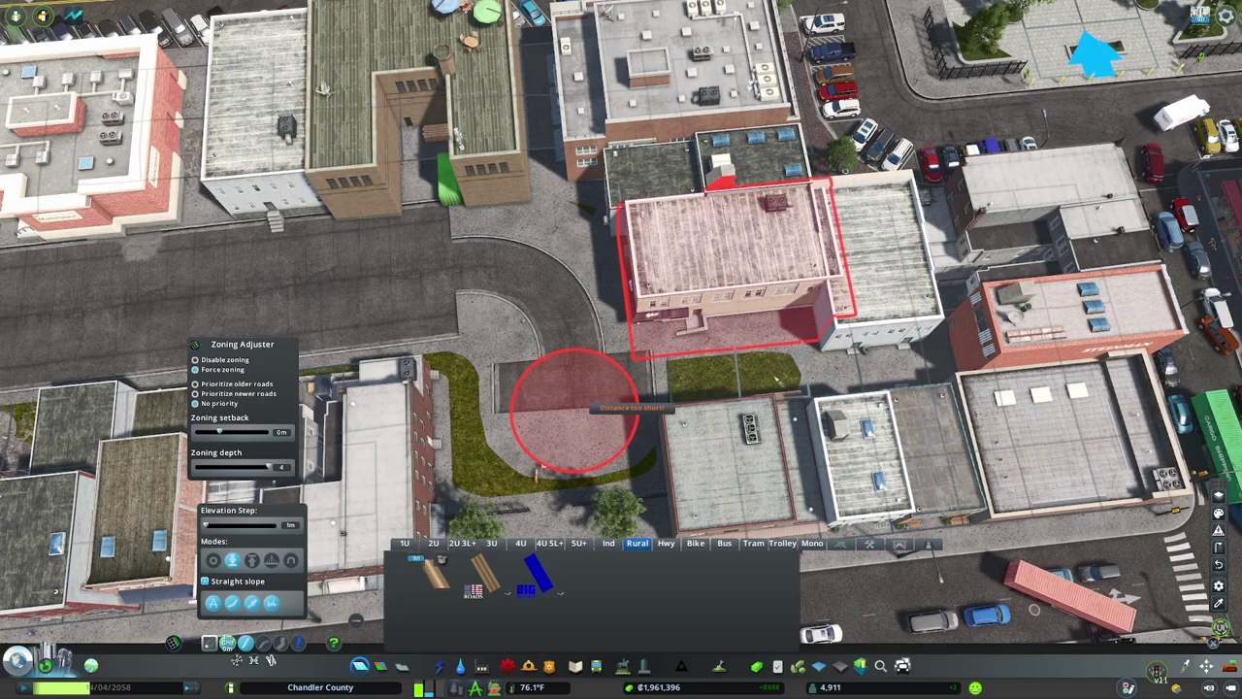
left_click(895, 346)
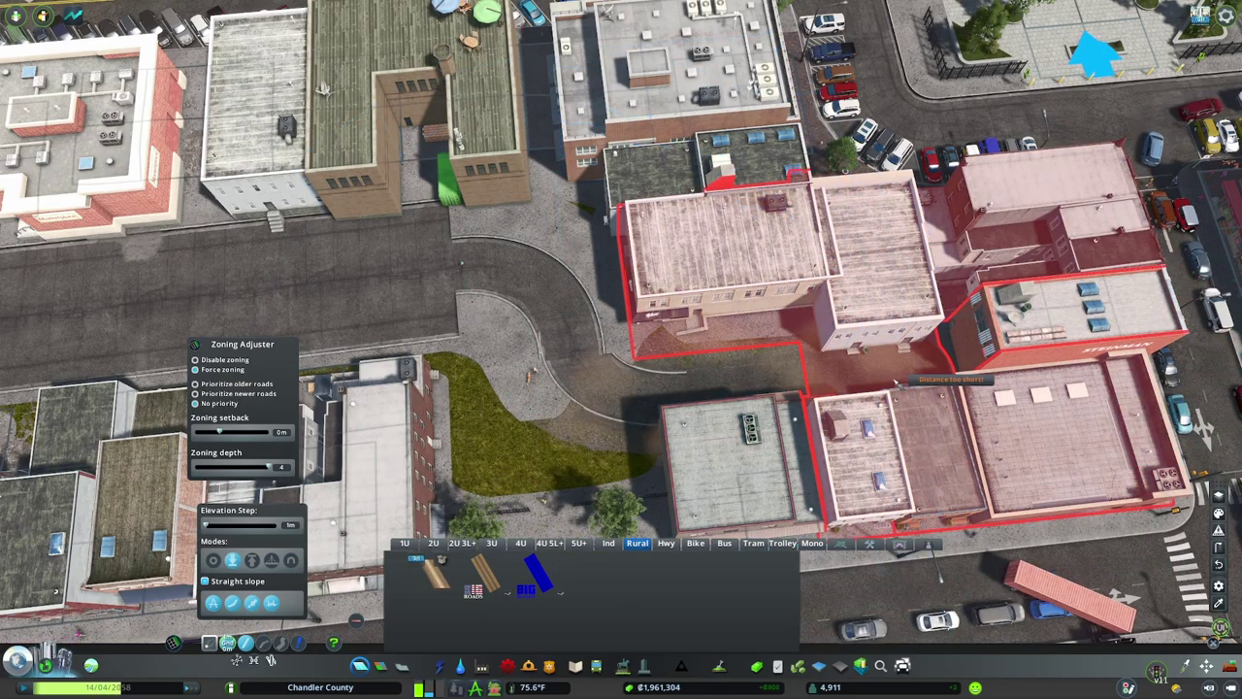
right_click(895, 342)
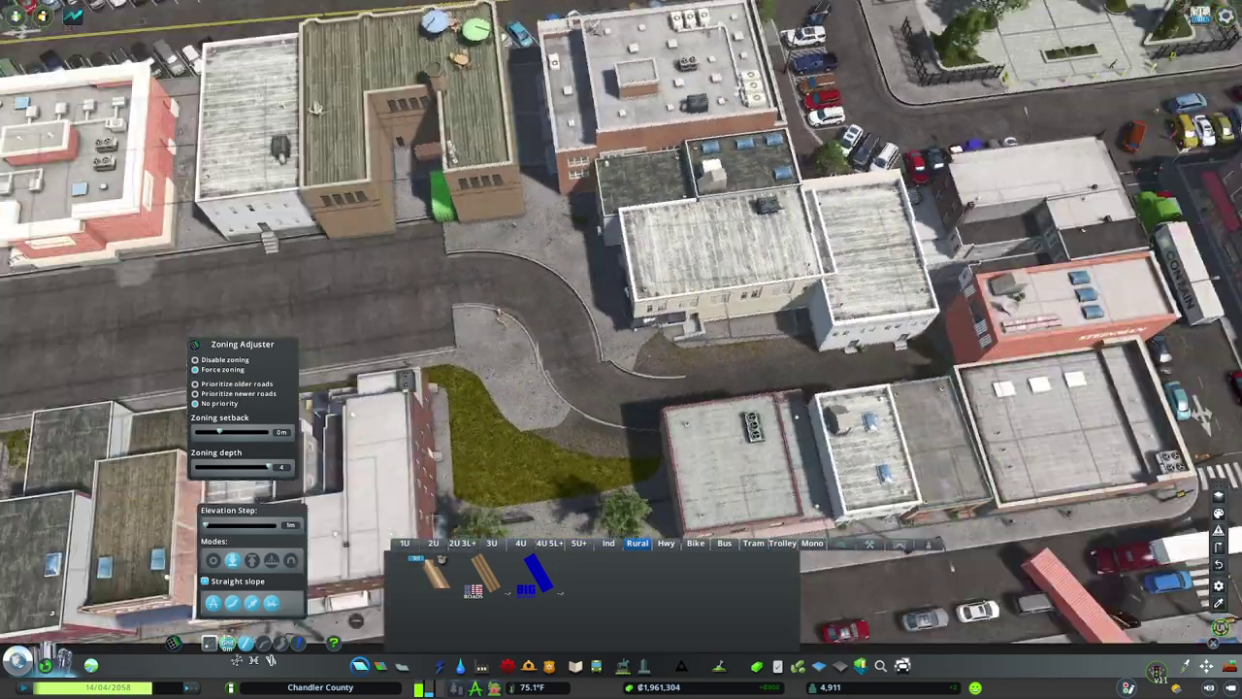
key("Escape")
Open the settings of the alley road's node with Node Controller Renewal.
scroll(658, 436, "down", 2)
scroll(658, 435, "up", 2)
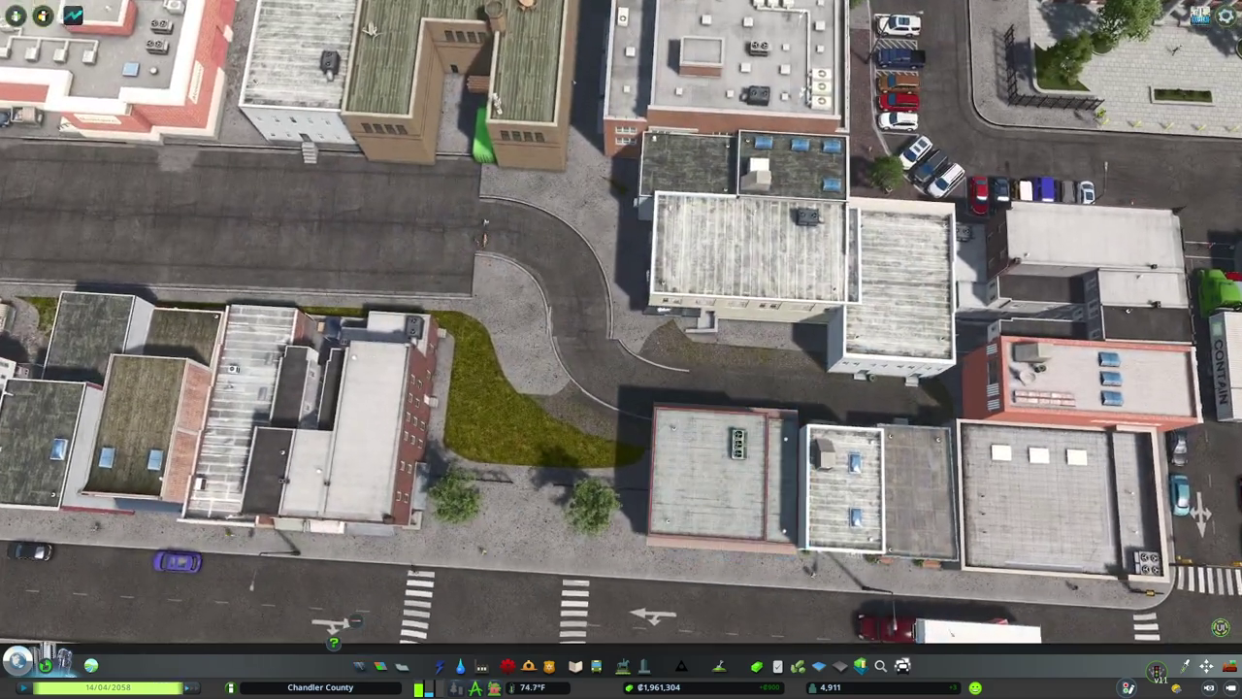
key("d")
key("s")
key("a")
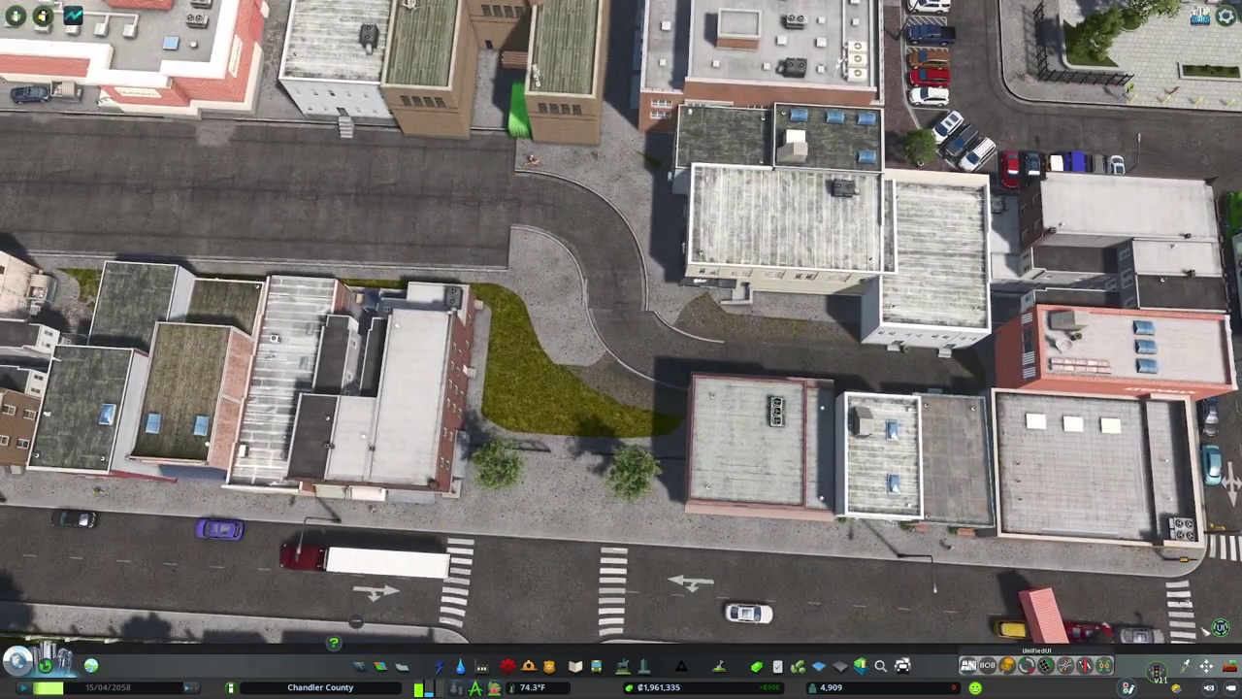
key("r")
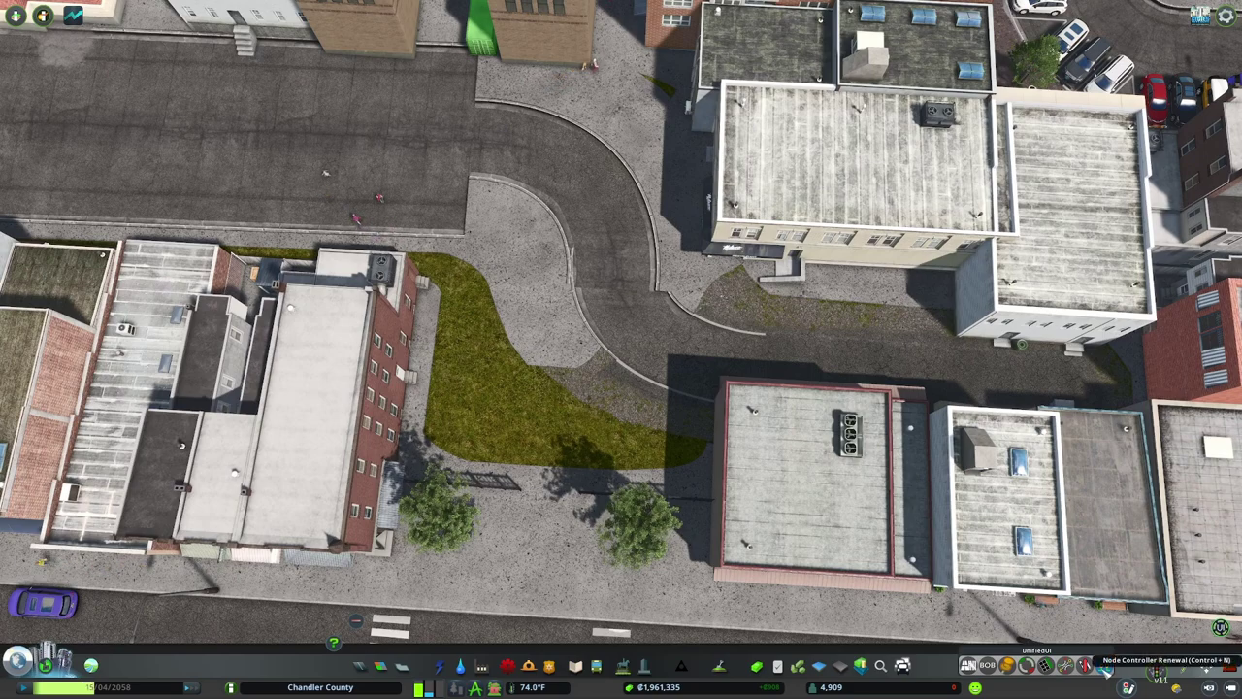
left_click(1104, 665)
left_click(862, 388)
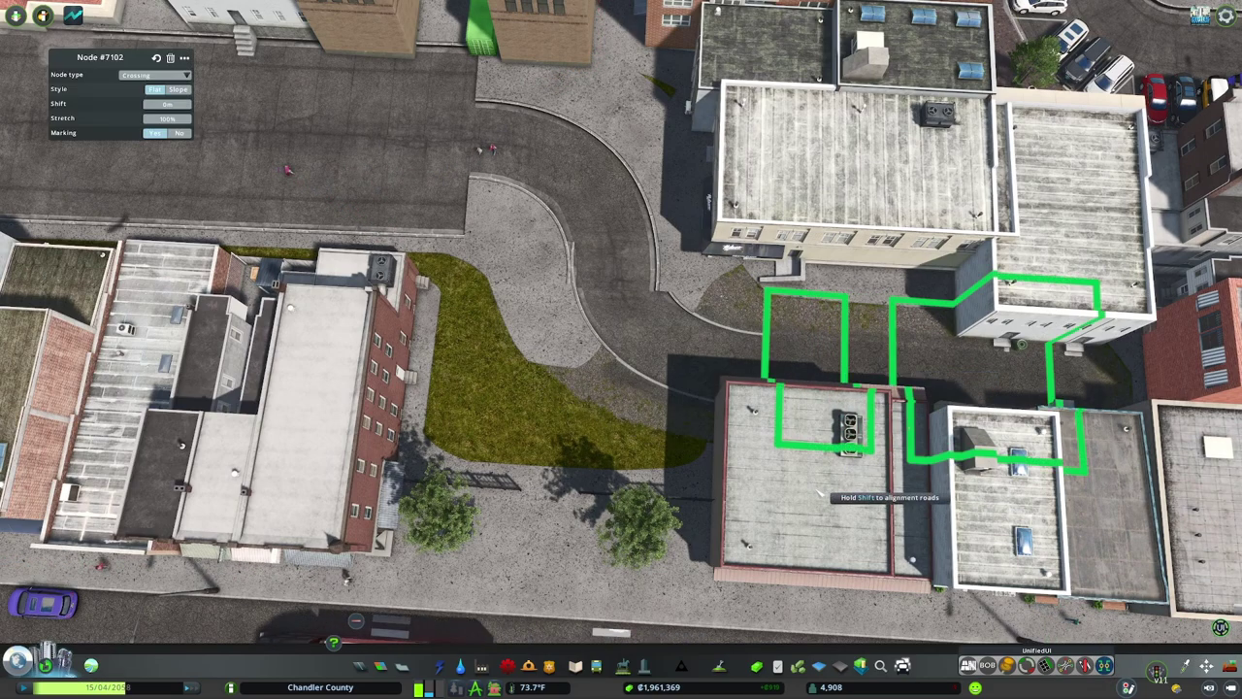
Reposition the nodes at both ends of the S-bend with Move It to widen the curve between parking road and alley.
key("m")
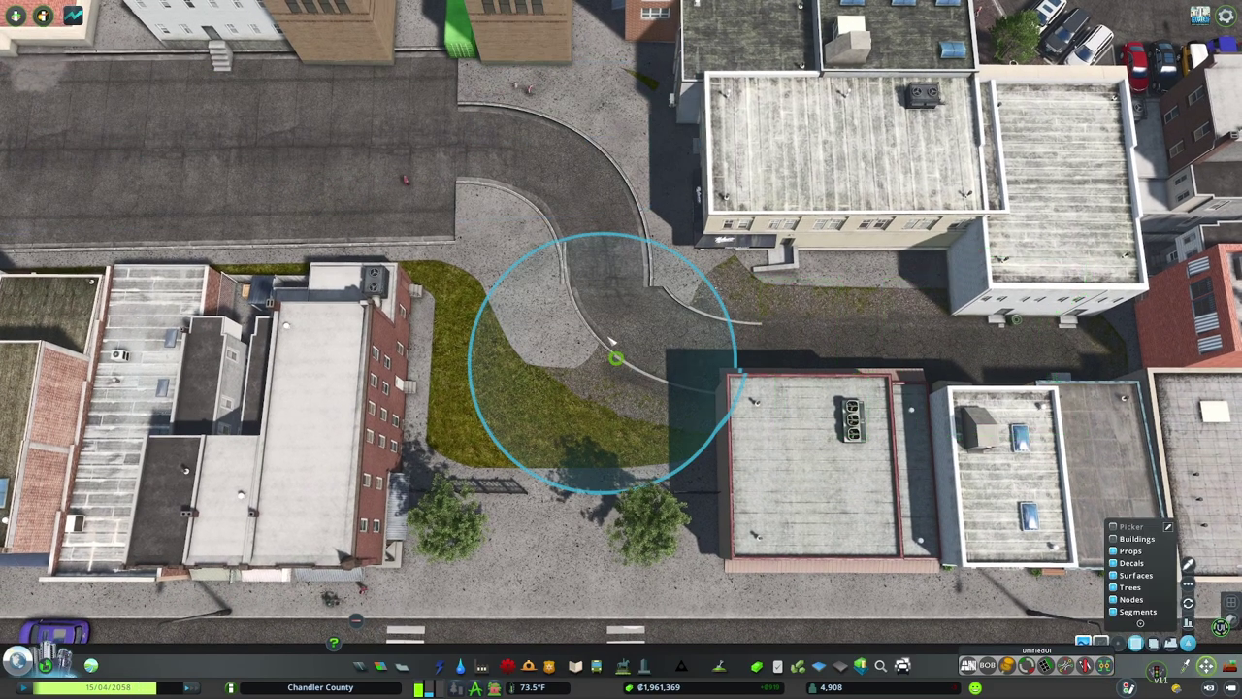
left_click_drag(612, 340, 575, 403)
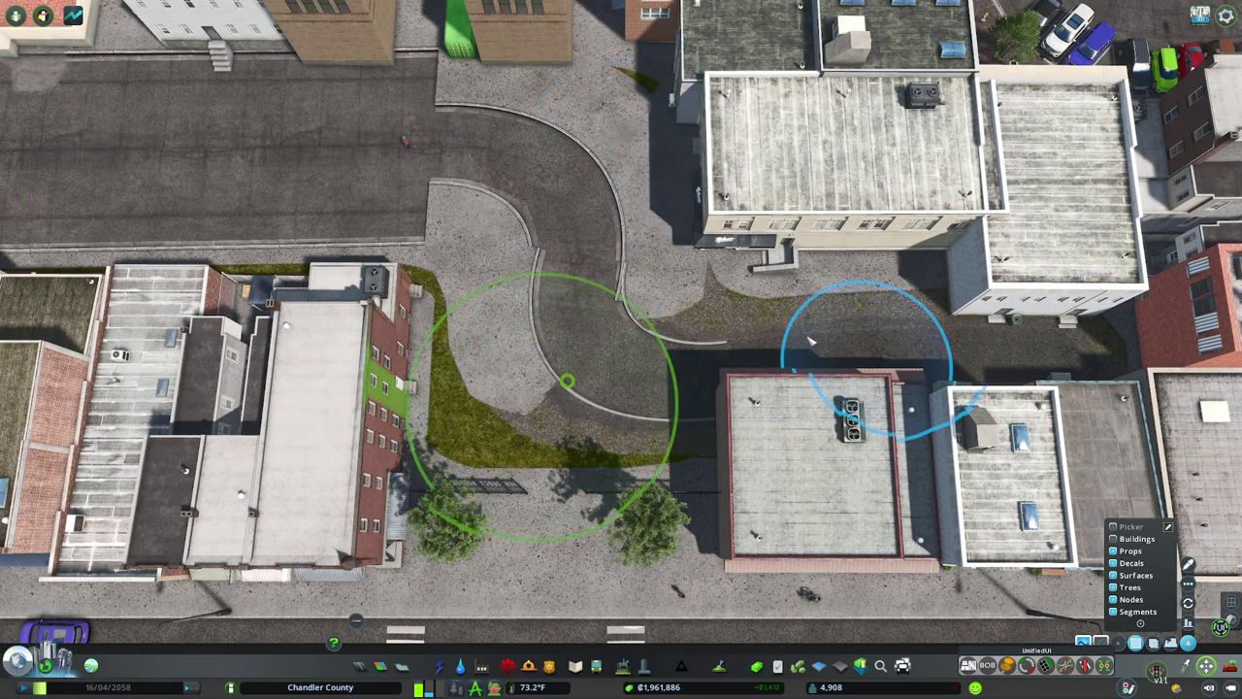
key("a")
key("w")
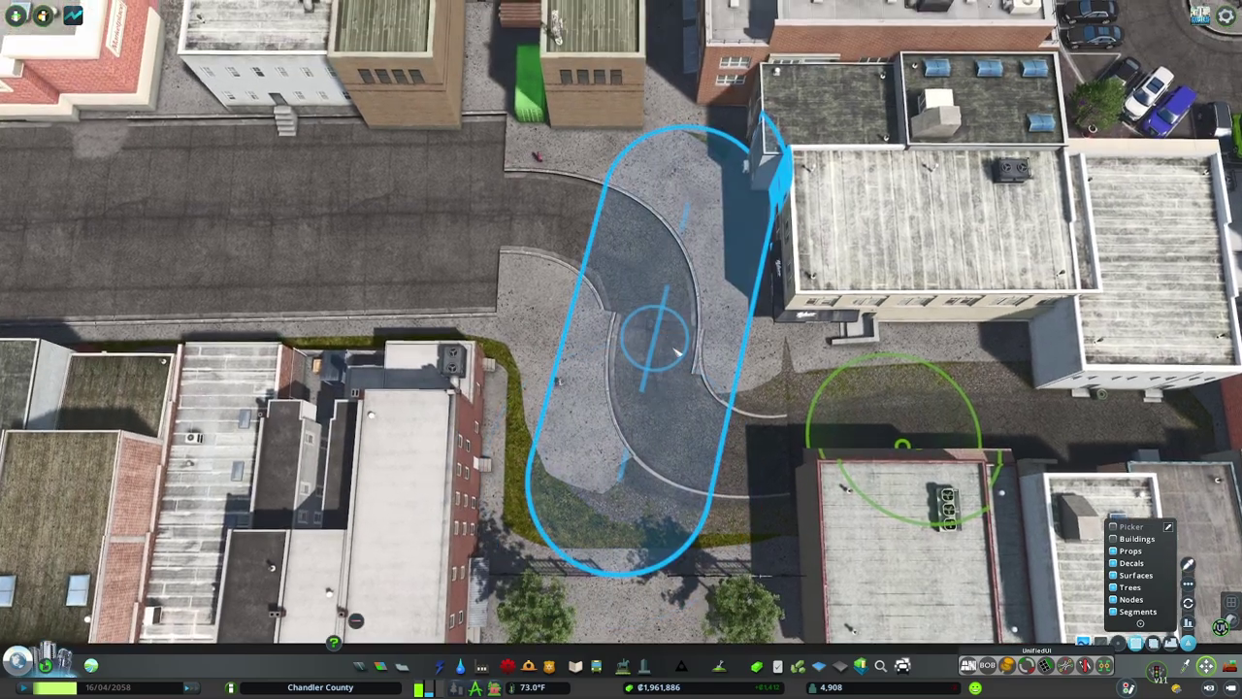
left_click_drag(655, 280, 662, 246)
key("a")
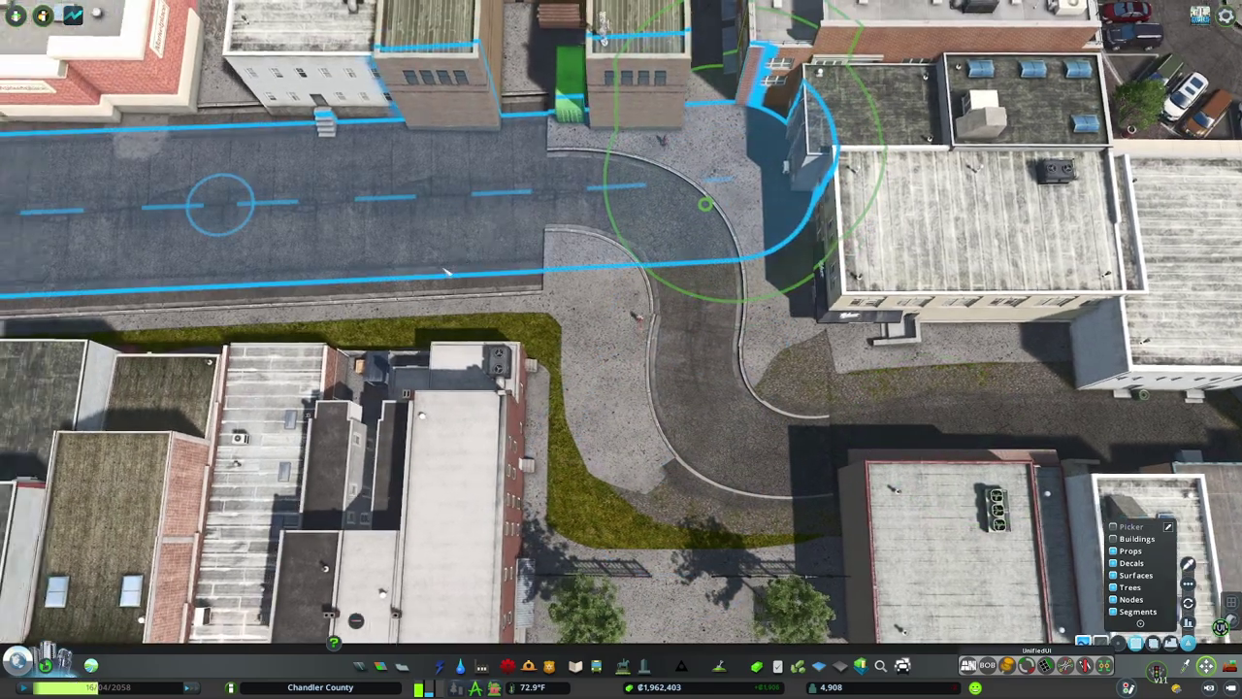
scroll(449, 271, "down", 1)
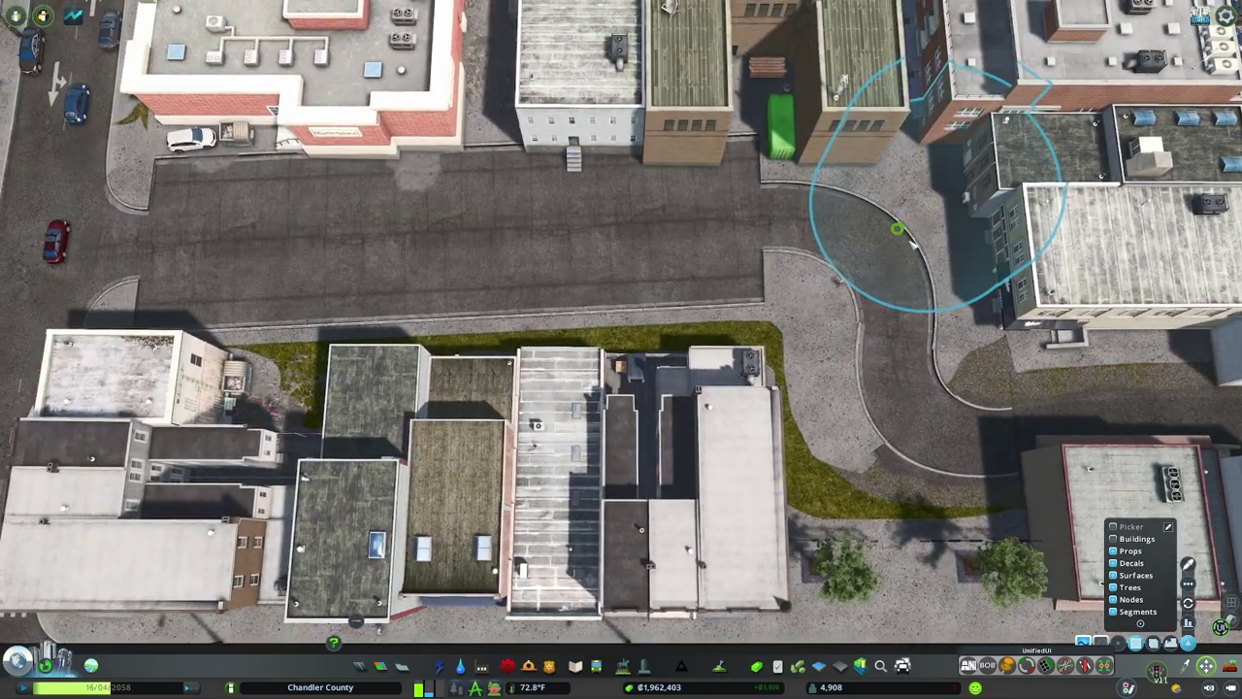
Move the S-bend's upper node down so the parking road runs parallel to the building rows.
left_click_drag(913, 246, 902, 288)
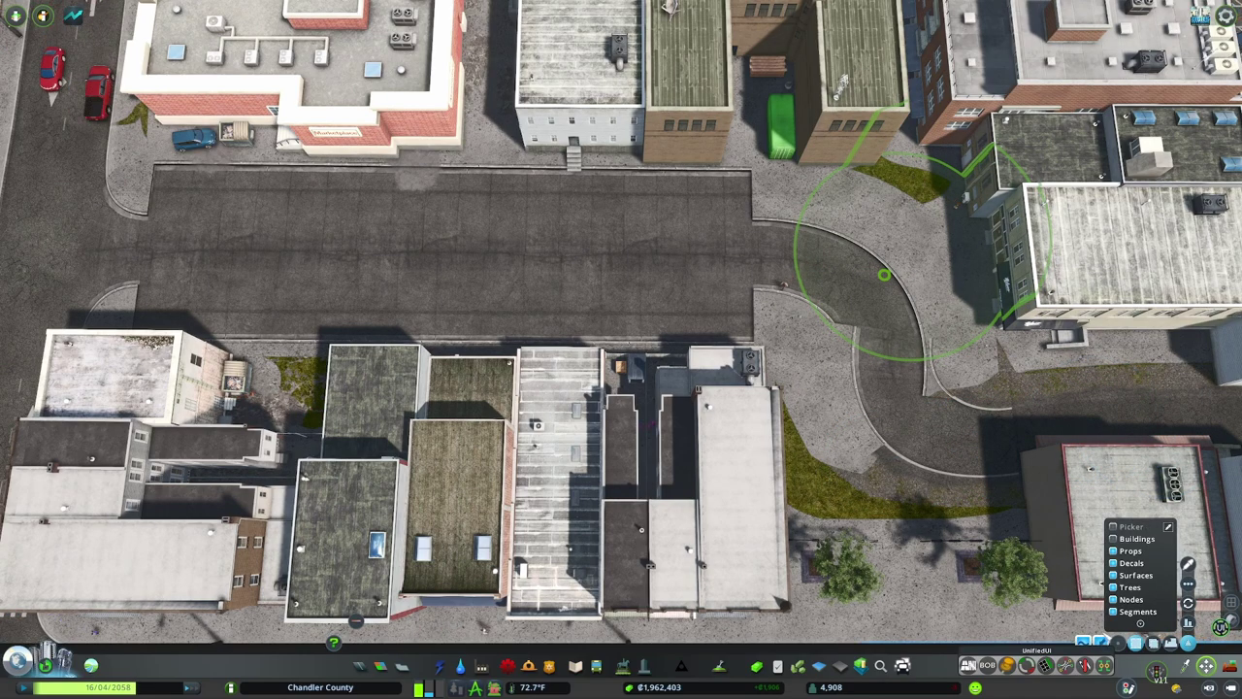
key("w")
key("a")
left_click_drag(1007, 417, 1016, 413)
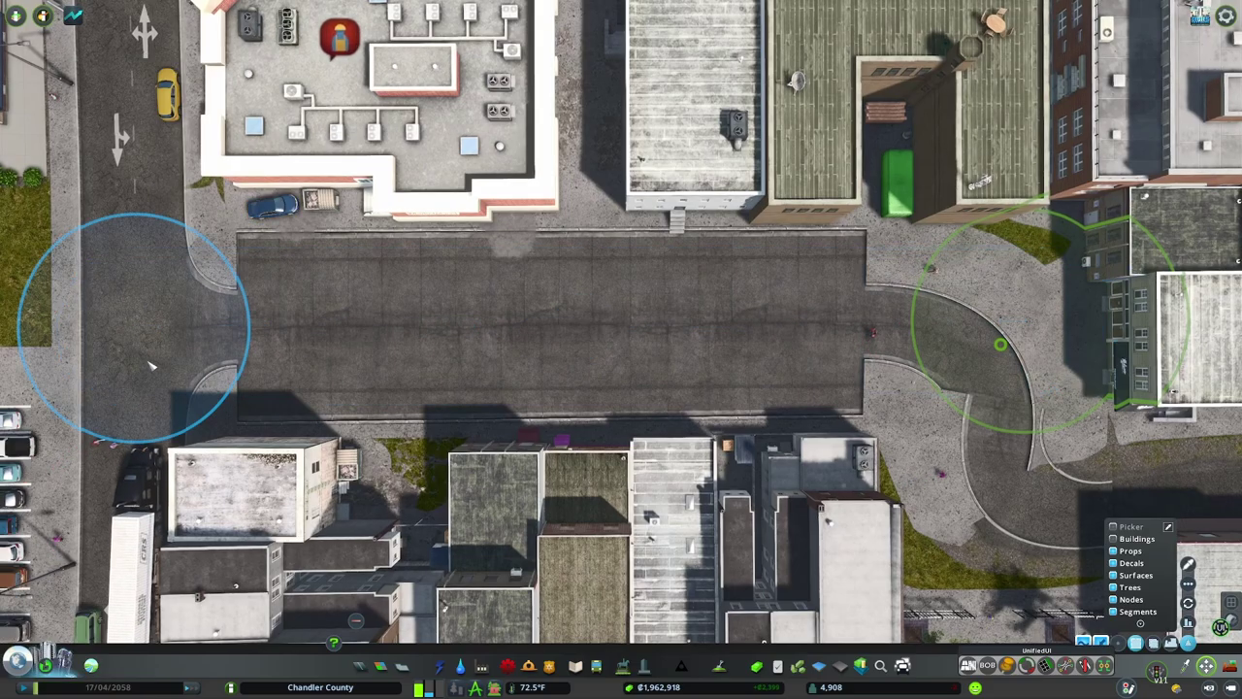
Align the parking road's street junction node with the S-bend's upper node so the road between them is straight.
key("a")
left_click(200, 345, "shift")
left_click_drag(1069, 352, 1071, 353)
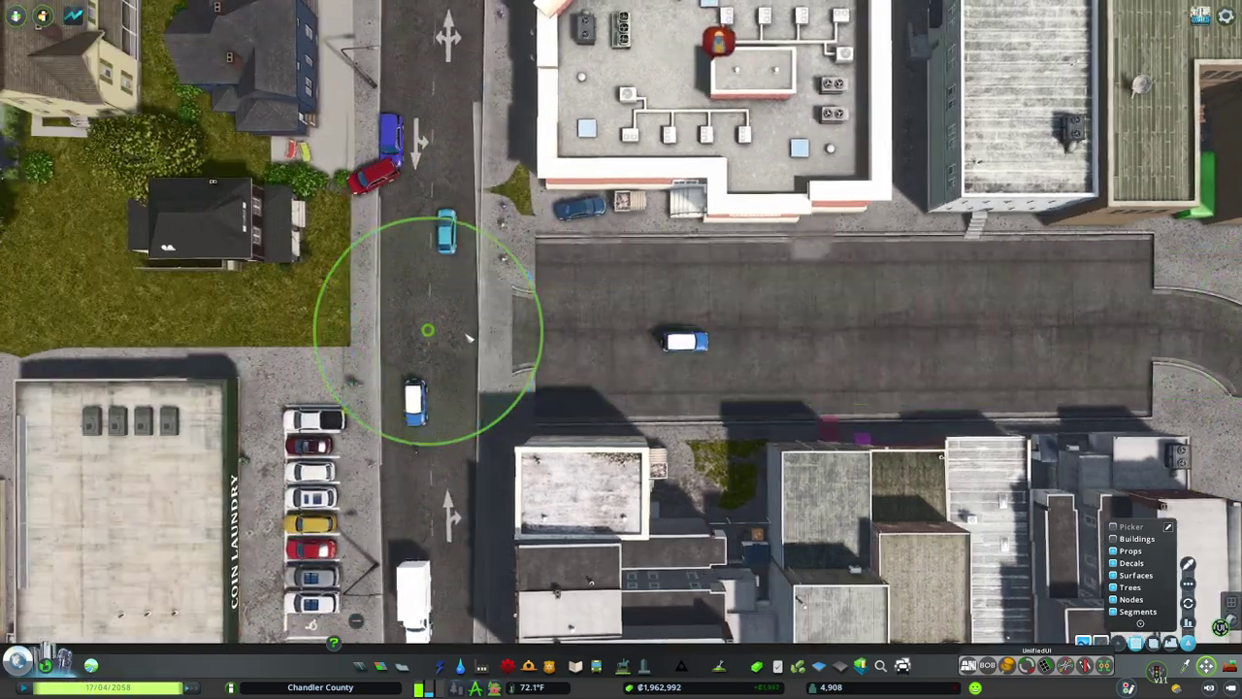
left_click_drag(468, 338, 479, 337)
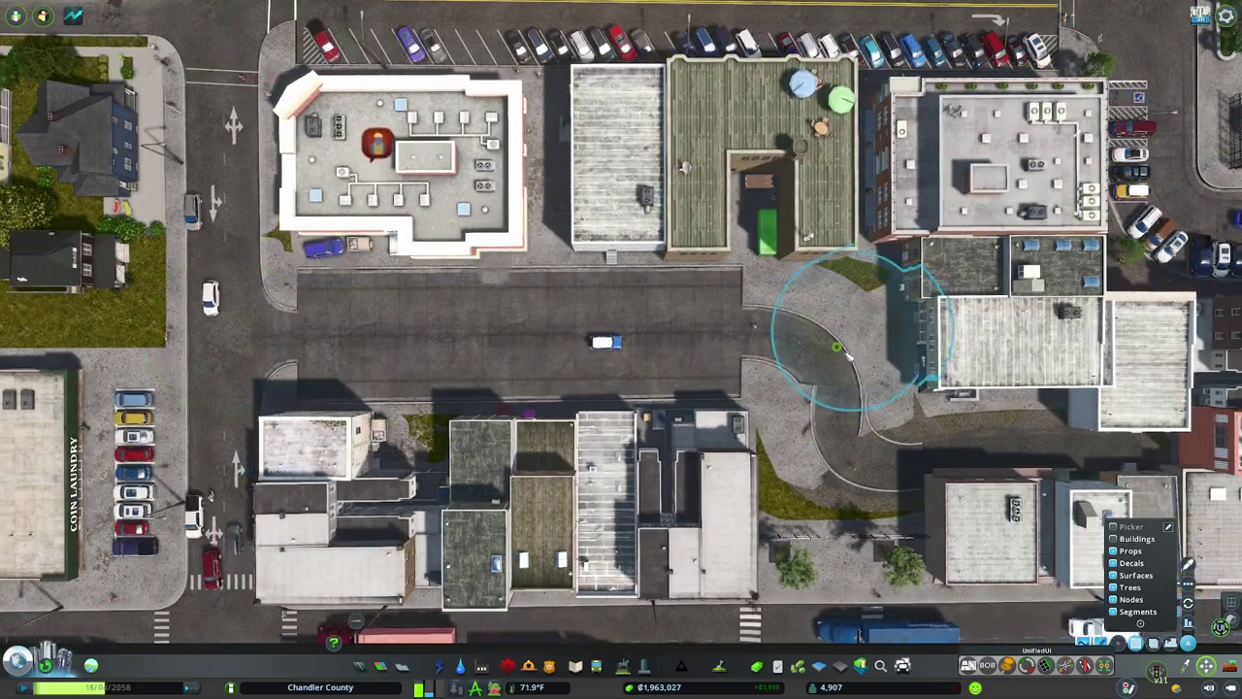
left_click_drag(851, 352, 854, 355)
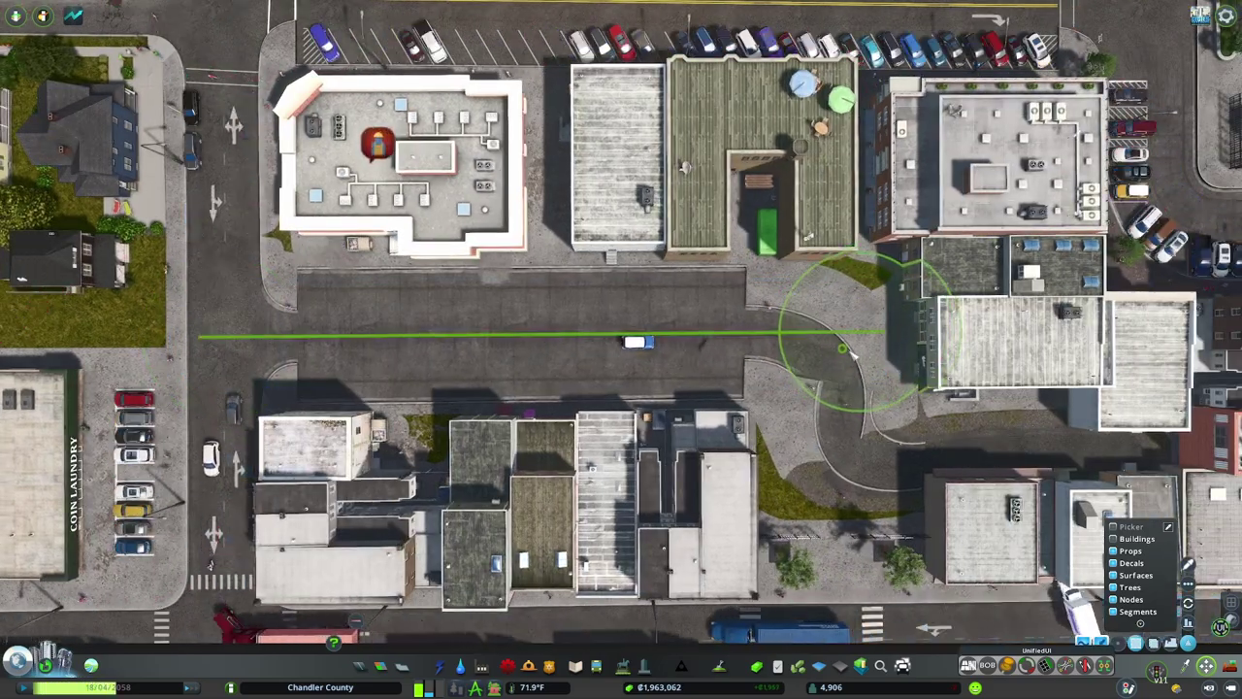
key("a")
left_click_drag(435, 344, 450, 346)
Shift the S-bend's upper and lower nodes toward the alley to lengthen the parking road and line up both nodes.
key("d")
scroll(707, 366, "up", 2)
left_click(707, 236)
left_click_drag(707, 235, 646, 223)
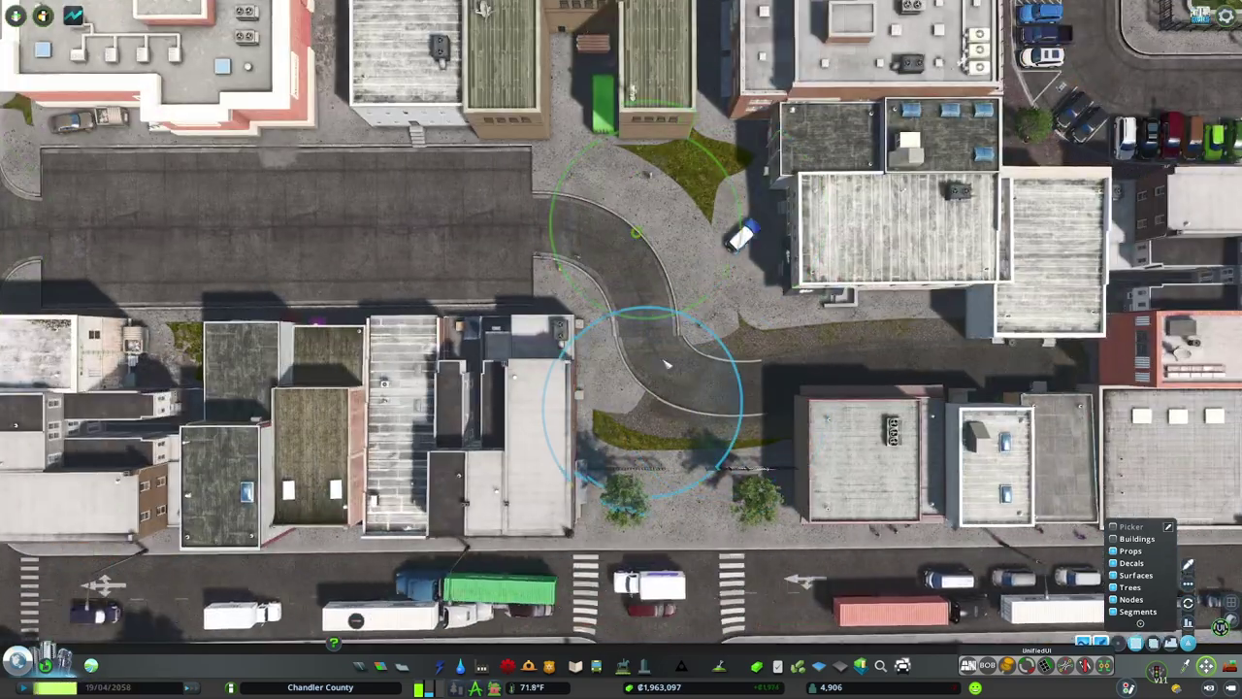
left_click_drag(652, 271, 685, 273)
left_click_drag(664, 406, 704, 407)
left_click(706, 267)
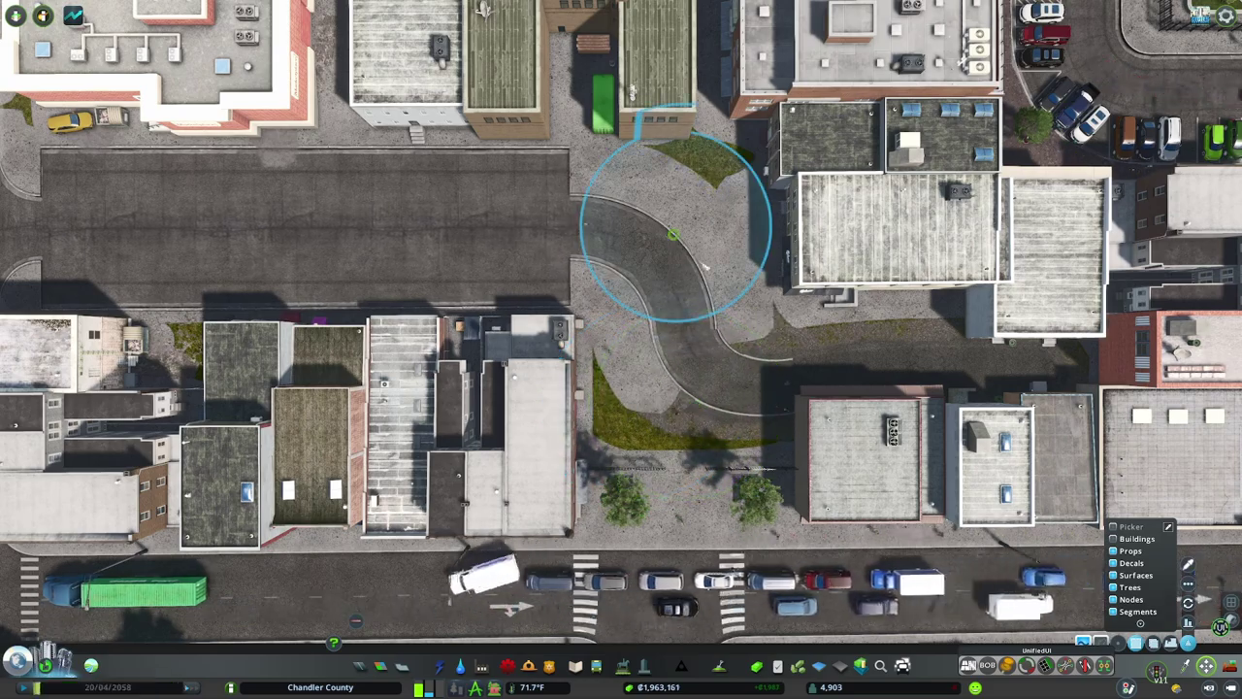
left_click_drag(664, 241, 687, 277)
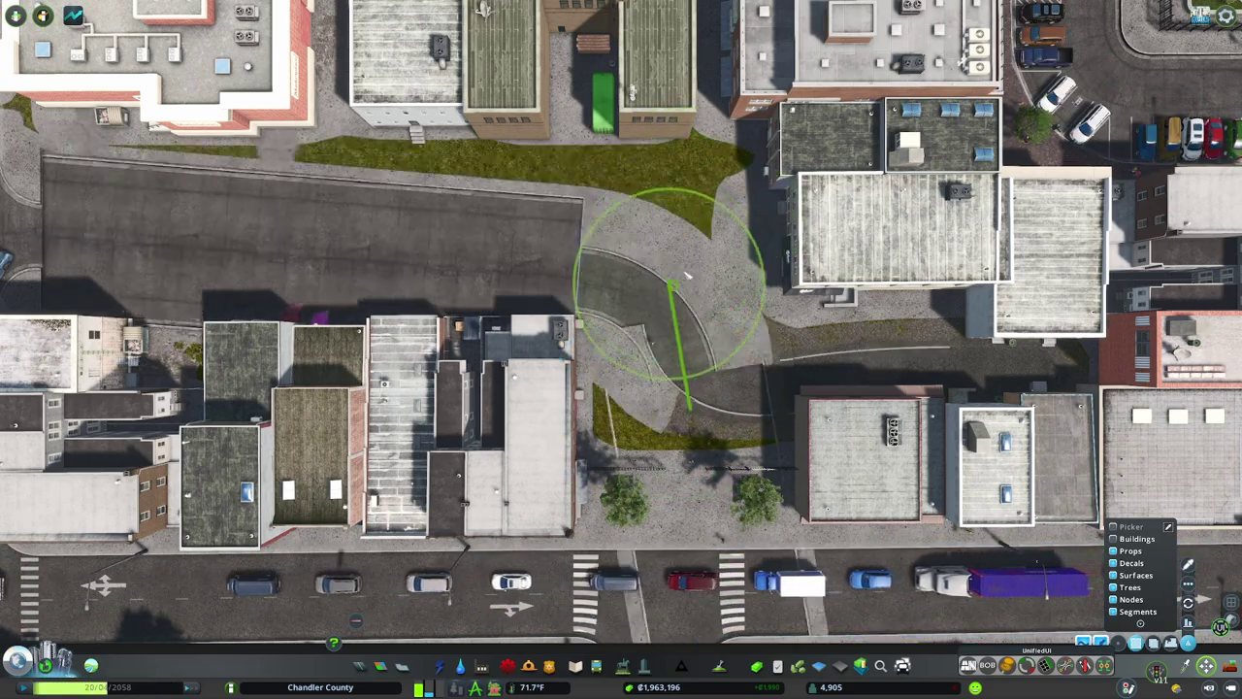
Move the alley road's node beside the red-trimmed building up toward the middle of the gap between the buildings.
scroll(842, 361, "up", 2)
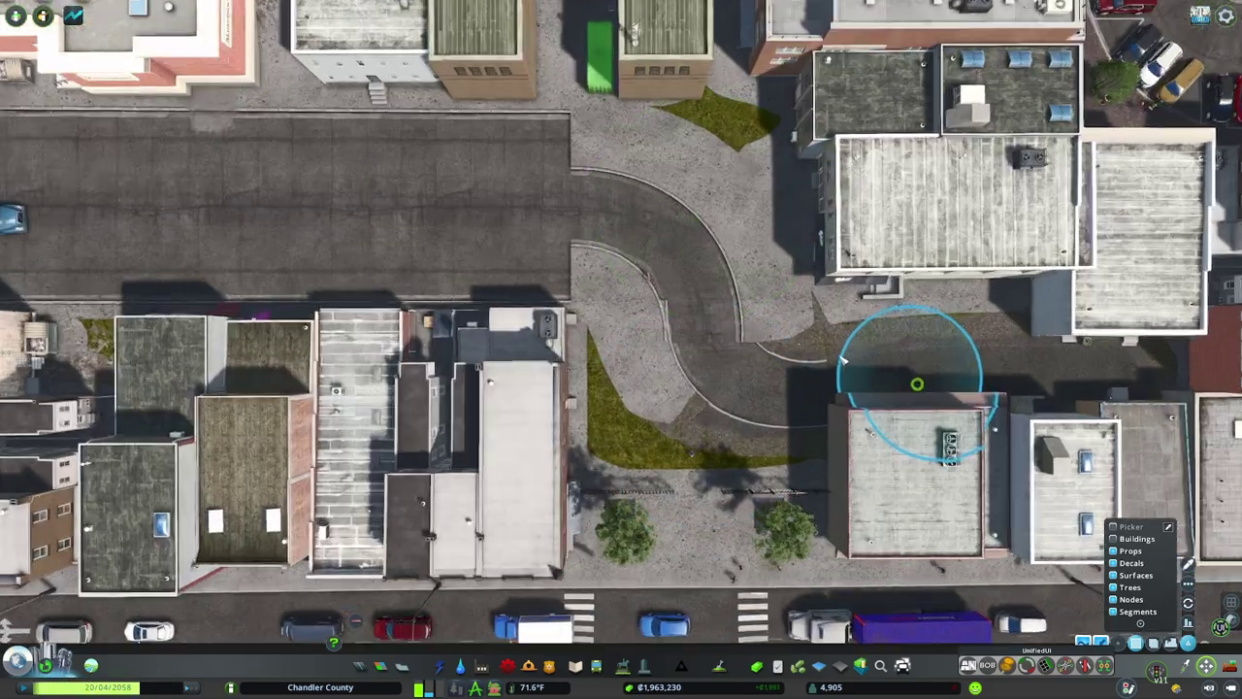
scroll(854, 362, "up", 2)
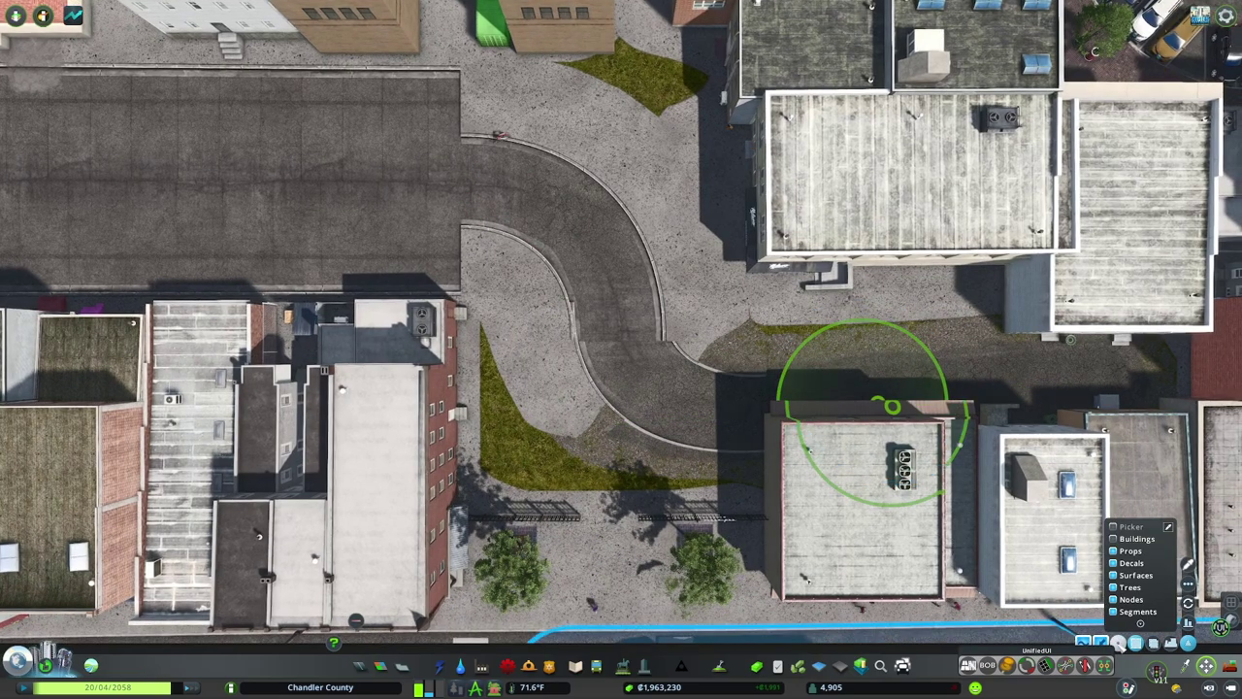
left_click_drag(891, 402, 874, 355)
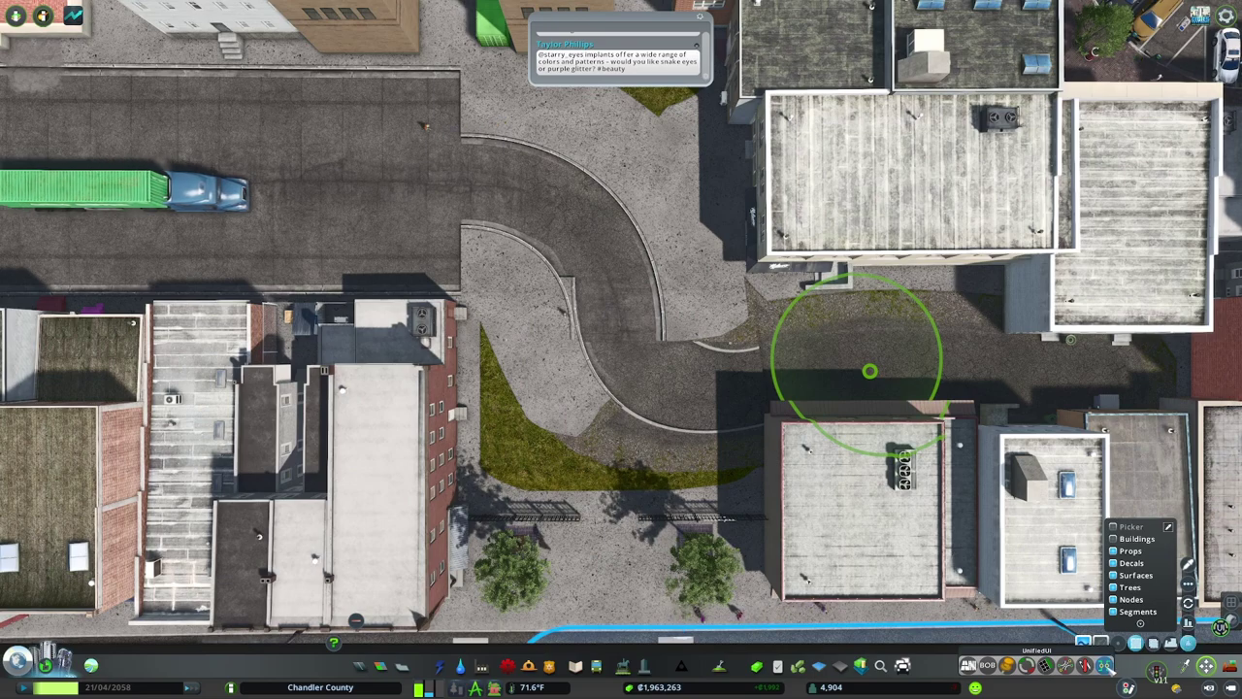
Open the lower bend node in Node Controller Renewal and pull the alley road's end back to a 0 m offset.
left_click(1158, 670)
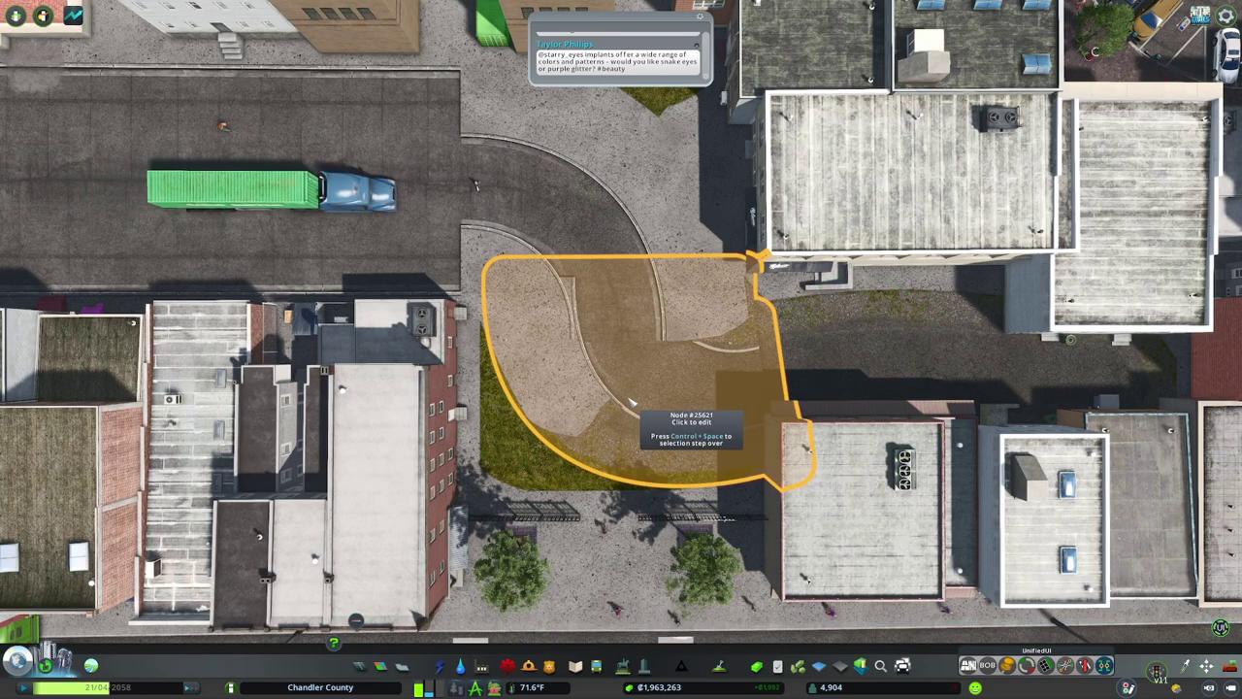
left_click(631, 403)
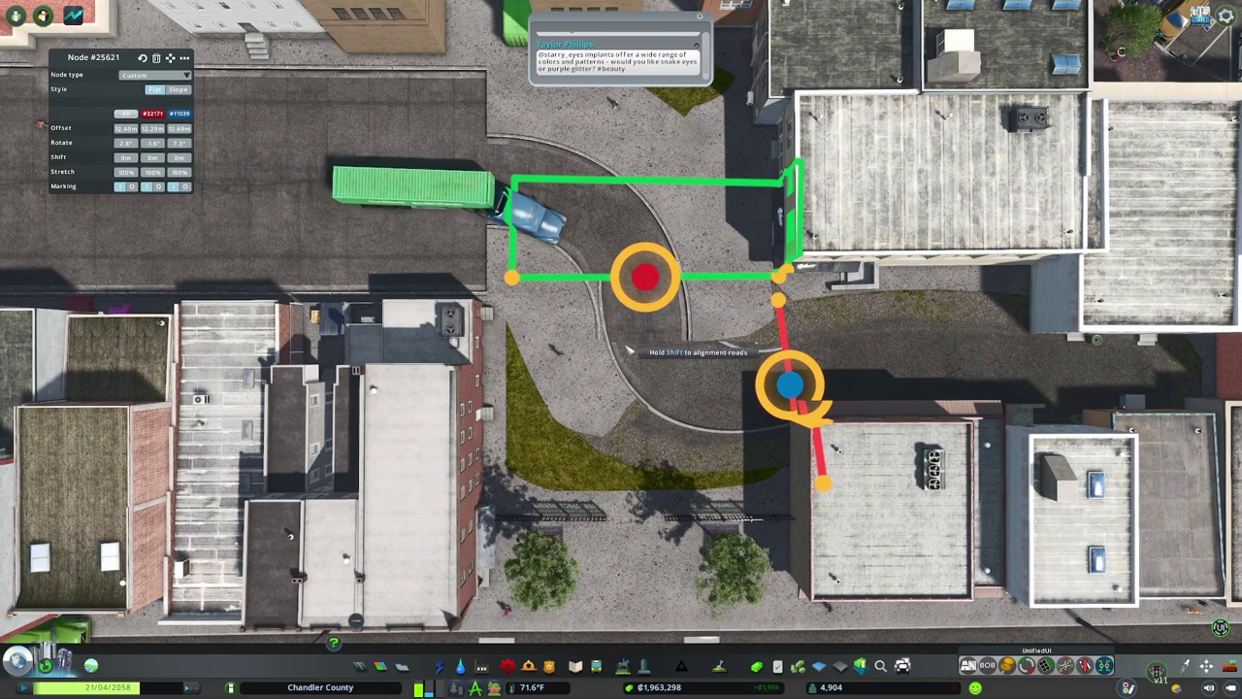
key("w")
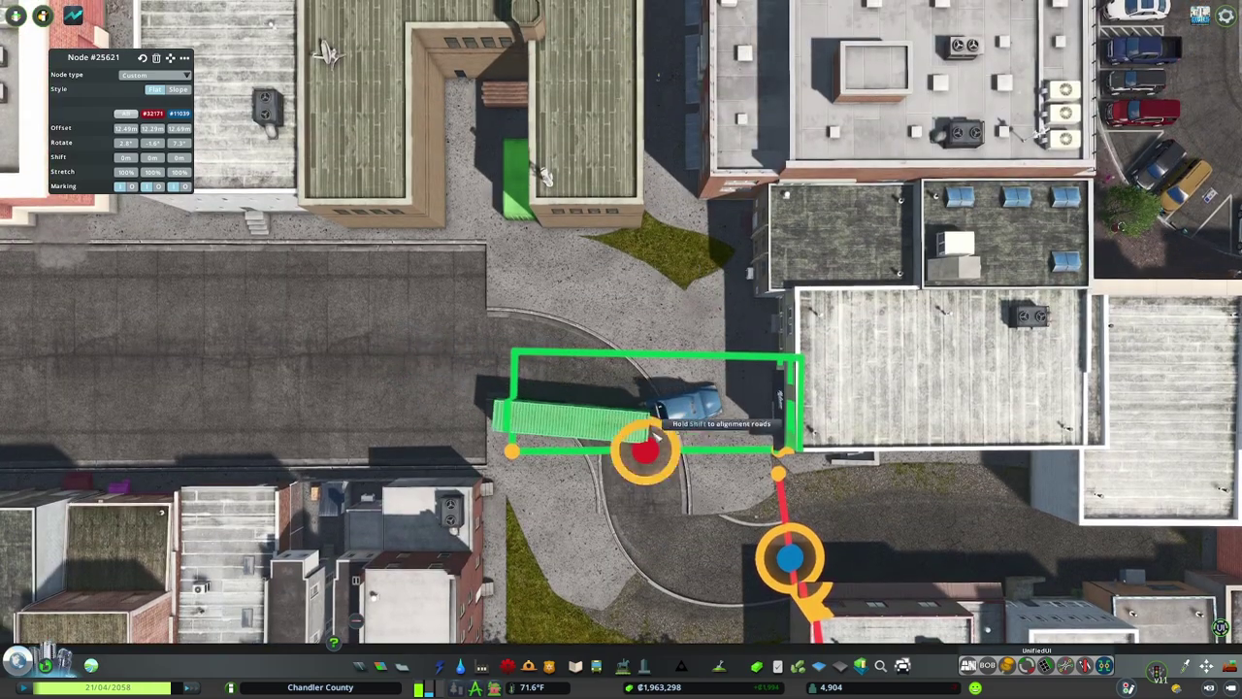
key("s")
left_click_drag(790, 449, 534, 518)
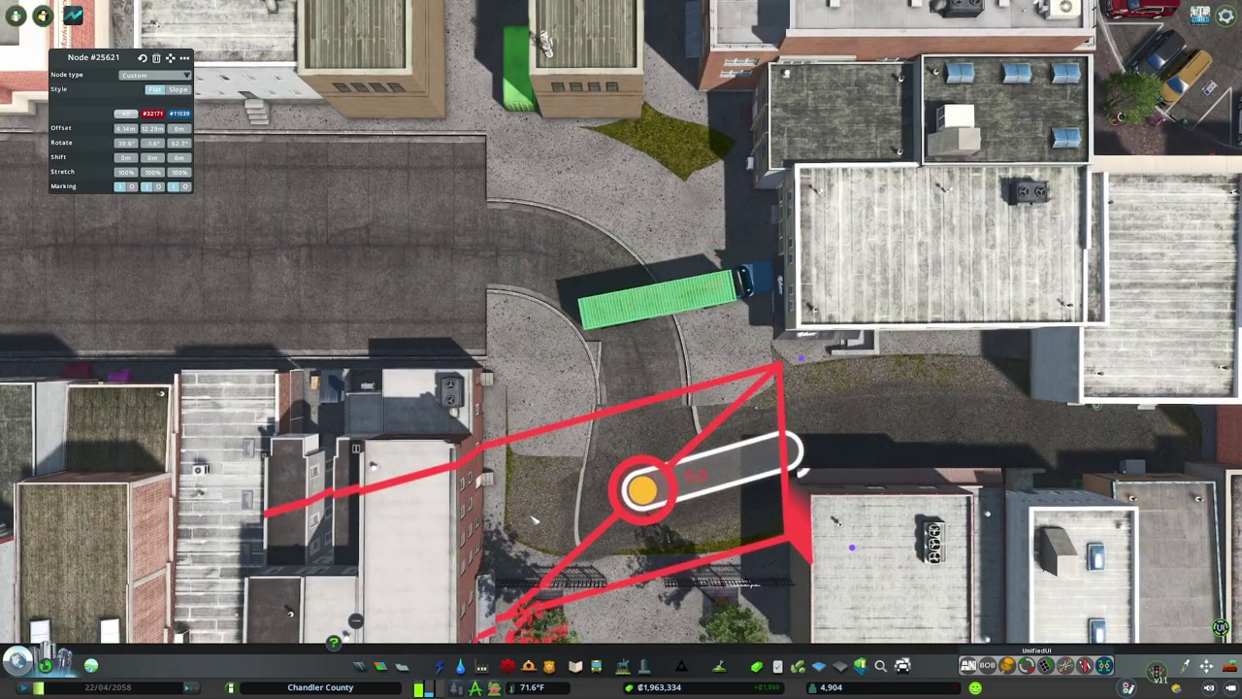
Reposition the two corners of the parking road's end at the lower bend node so the edge runs diagonally.
mouse_move(511, 341)
left_mouse_down()
mouse_move(528, 555)
mouse_move(525, 228)
mouse_move(524, 339)
left_mouse_up()
key("s")
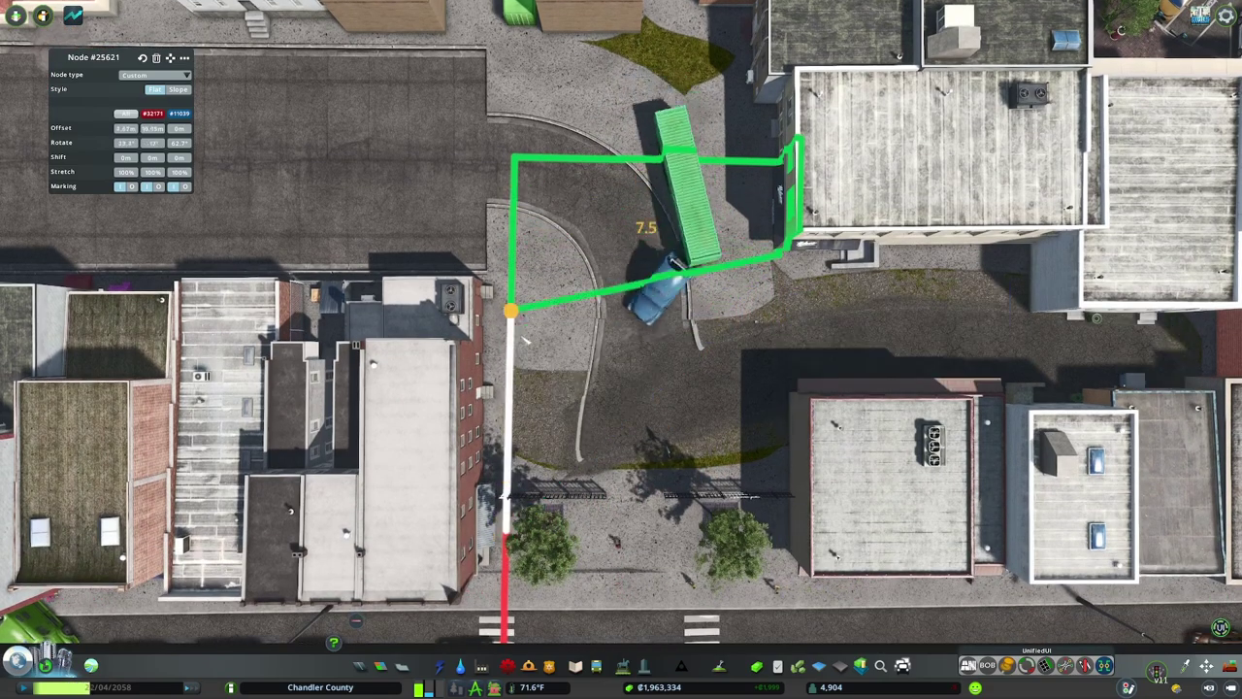
left_click_drag(525, 404, 524, 429)
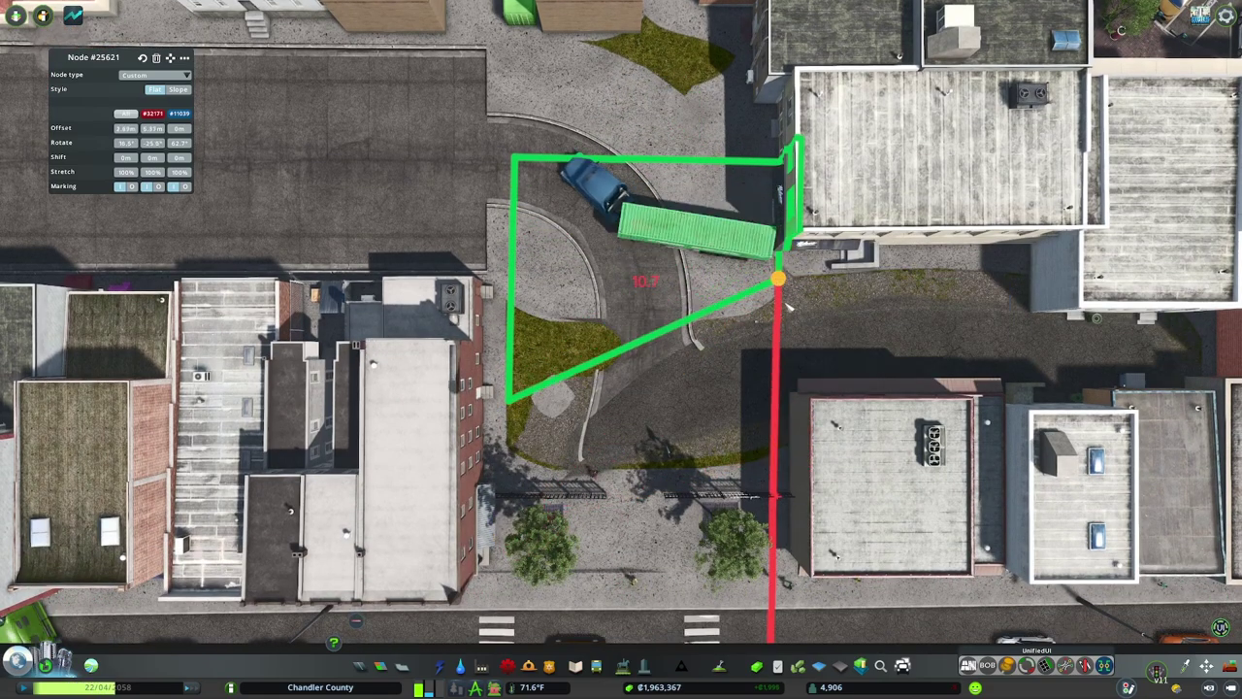
left_click_drag(787, 305, 794, 359)
key("w")
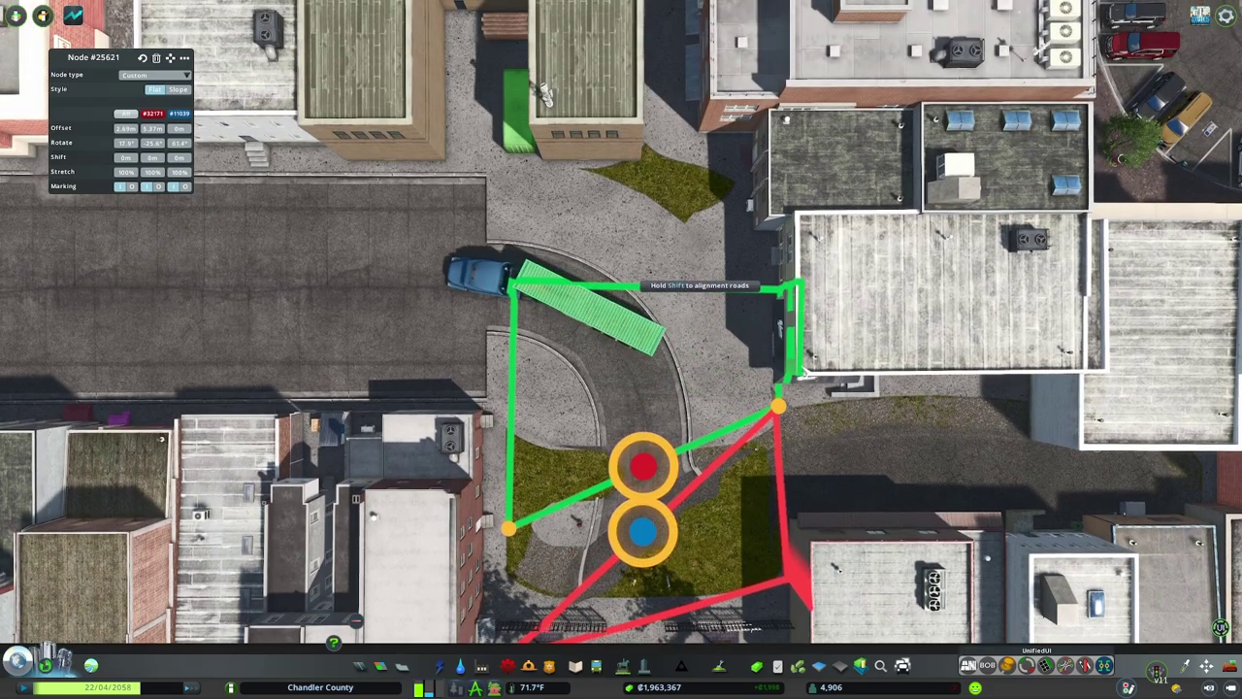
Open the upper bend node in Node Controller Renewal and extend the parking road's end to a 0 m offset.
left_click(1108, 665)
left_click(1104, 664)
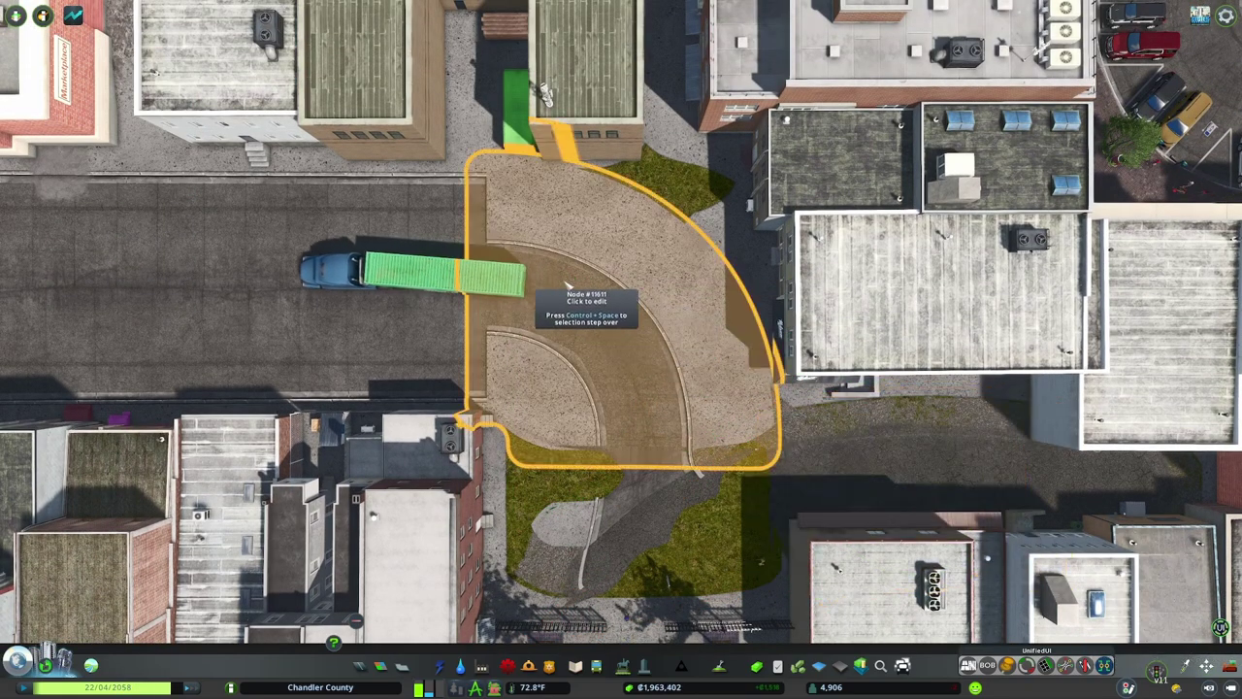
left_click(514, 272)
left_click_drag(485, 284, 646, 285)
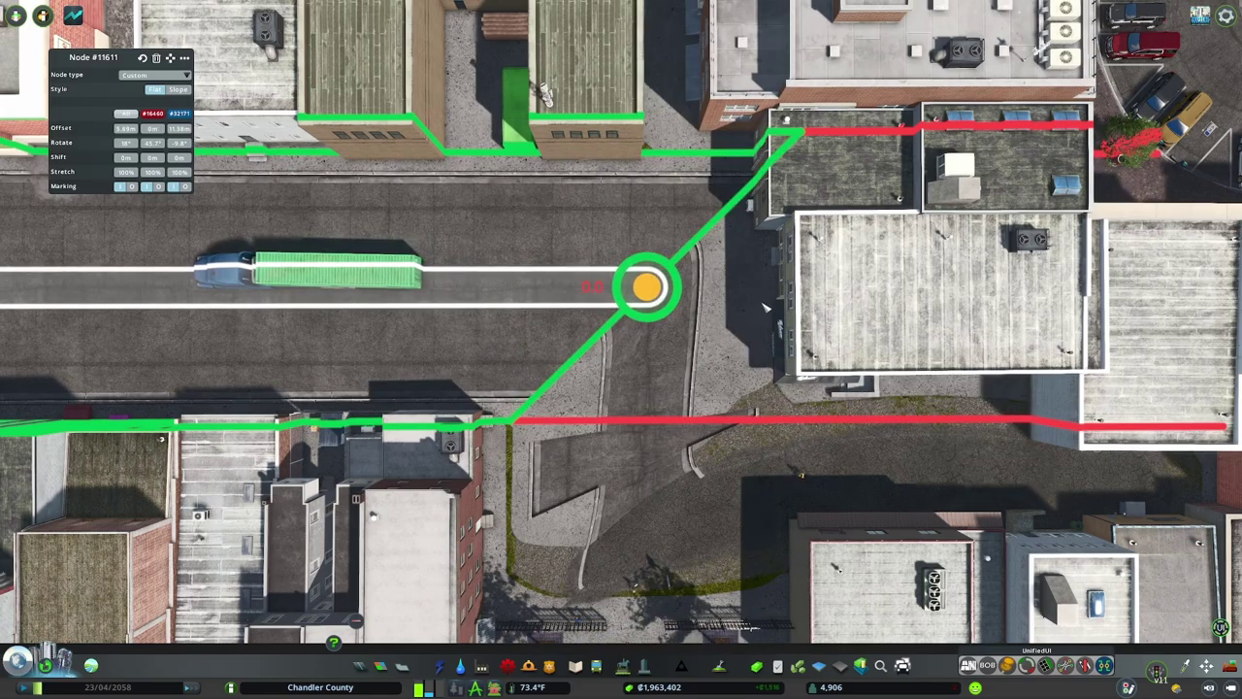
Reposition the corners of the other road end at the upper bend node to form a mitre of about 45.7°.
left_click_drag(779, 410, 748, 98)
left_click_drag(511, 446, 514, 408)
key("s")
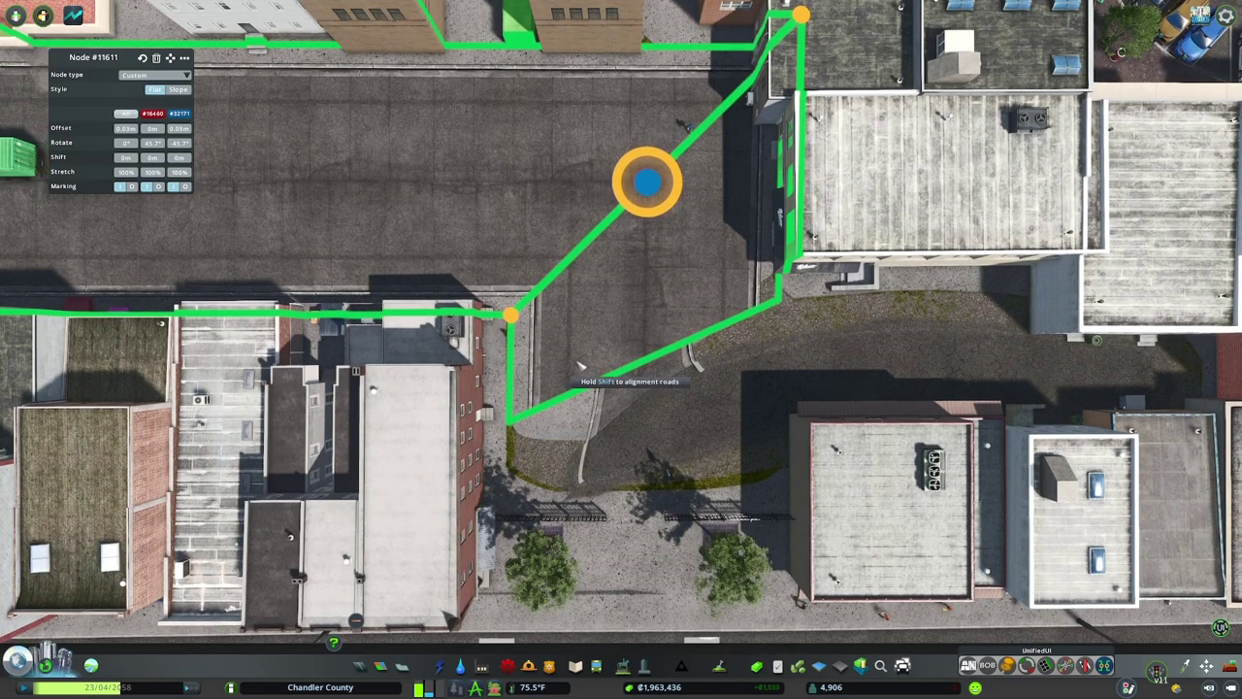
Reopen the lower bend node's settings and extend the parking road end's corners into a diagonal with about 0.05 m offset against the alley road.
left_click(1206, 665)
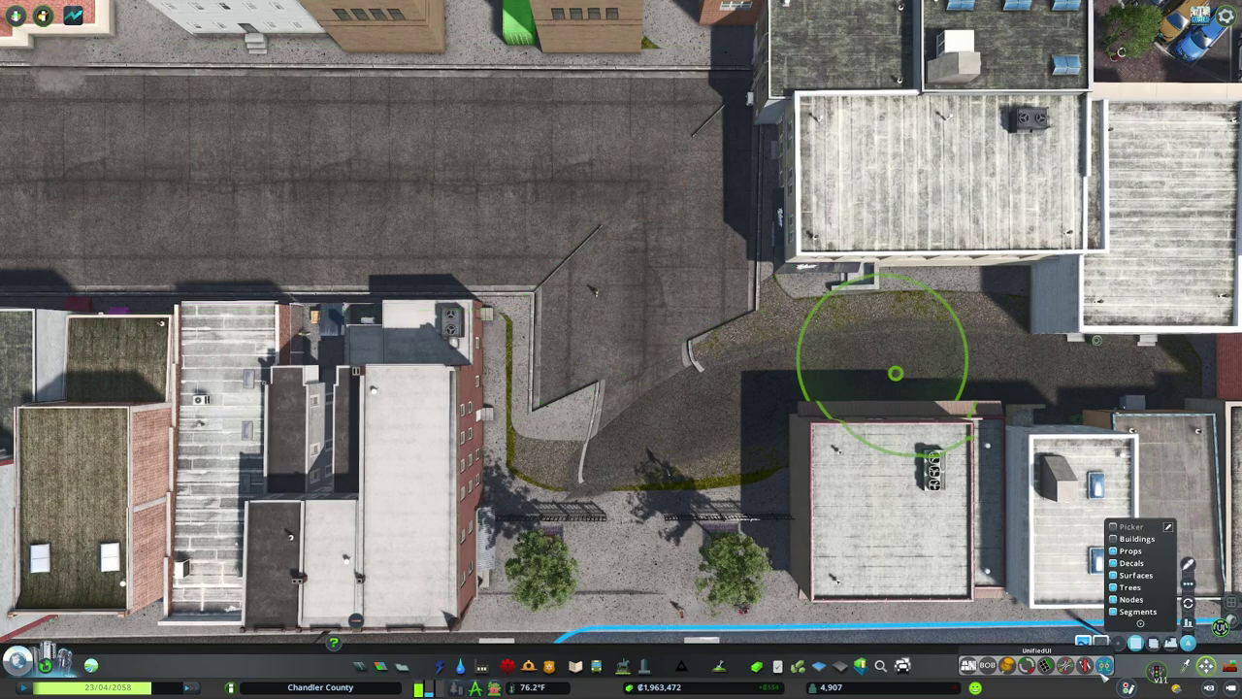
left_click(1104, 666)
left_click(1104, 664)
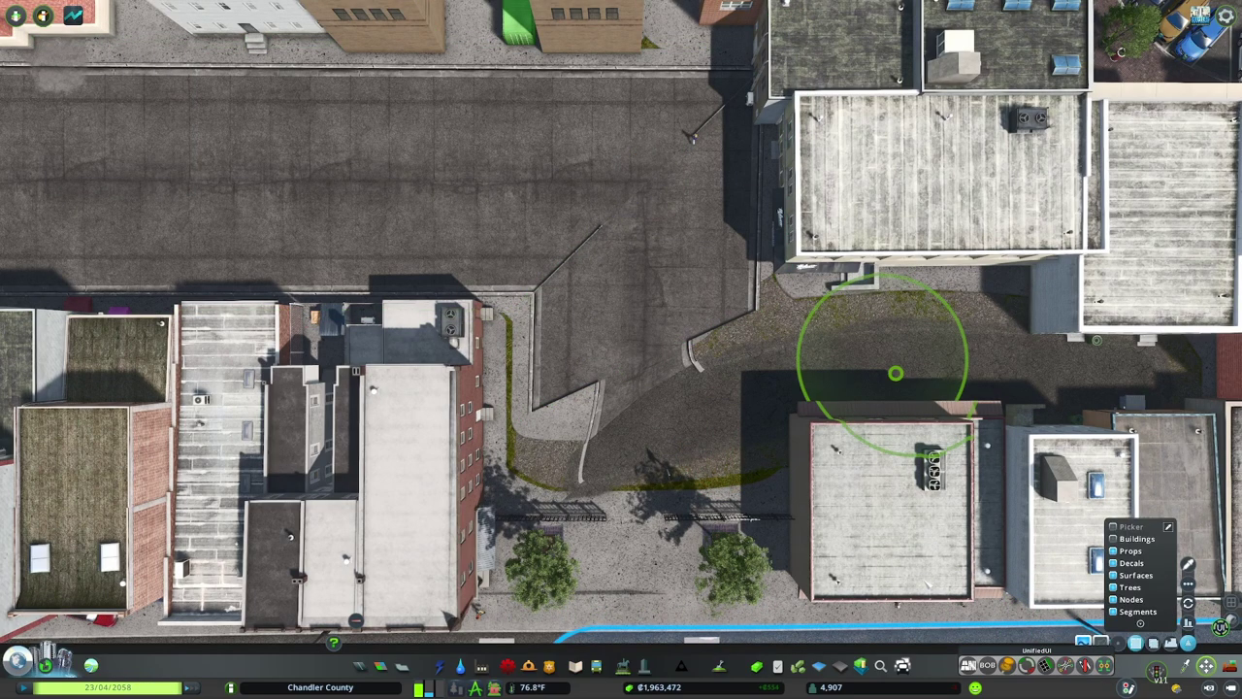
left_click(1111, 667)
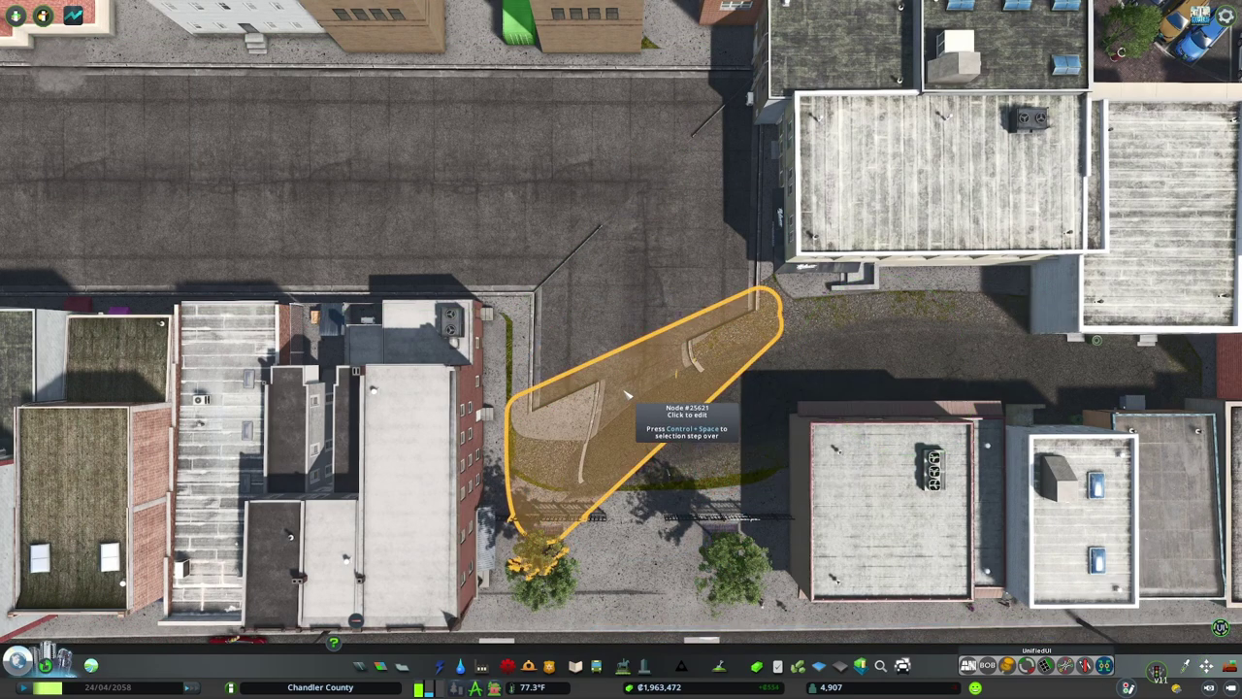
left_click(630, 392)
left_click_drag(640, 419, 788, 390)
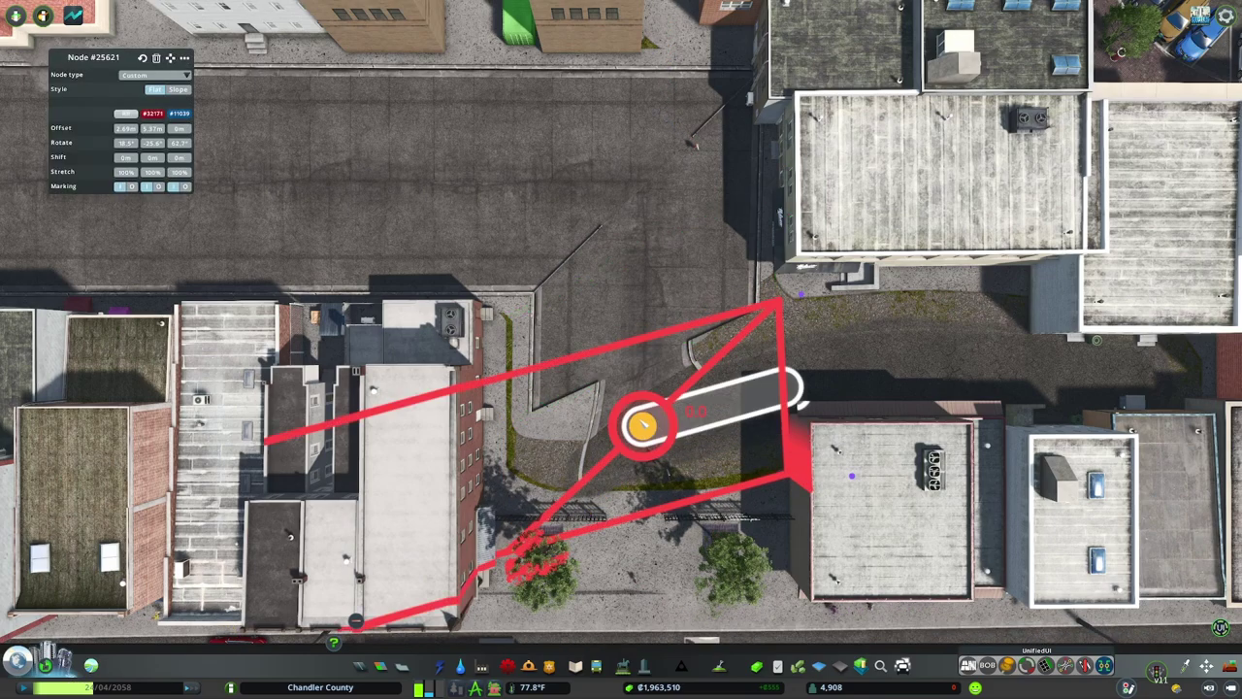
left_click_drag(633, 402, 630, 403)
left_click_drag(511, 549, 395, 515)
left_click_drag(510, 421, 518, 535)
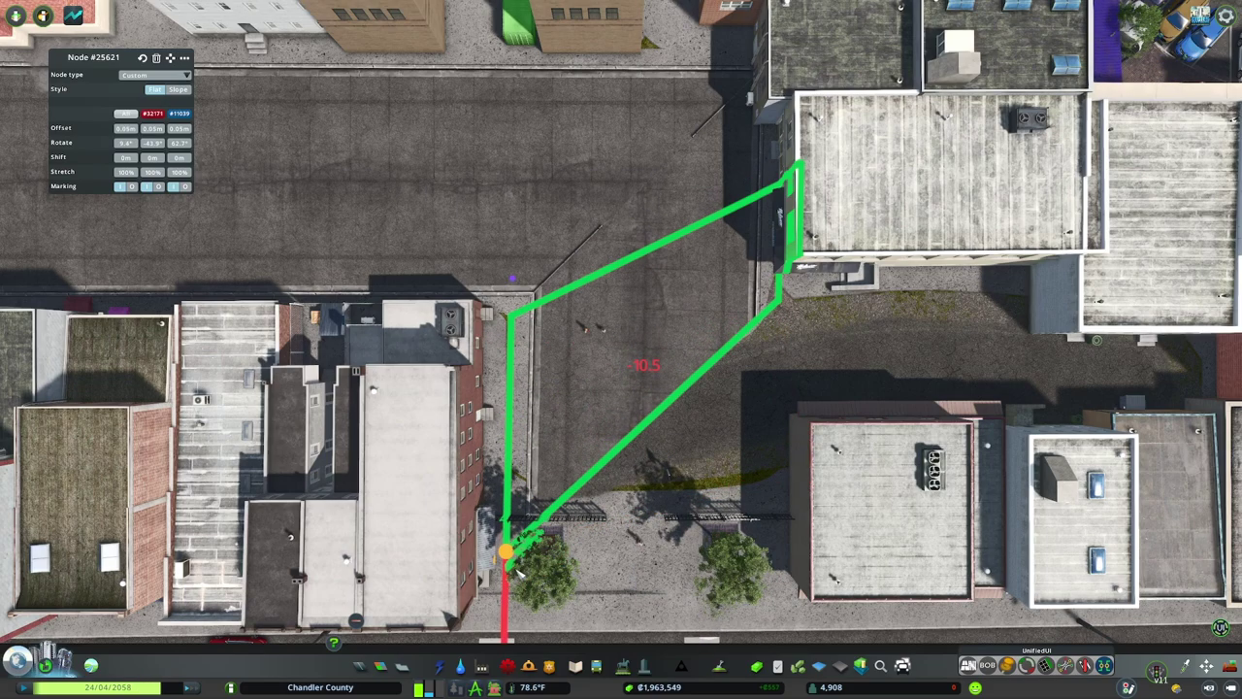
left_click_drag(778, 301, 782, 354)
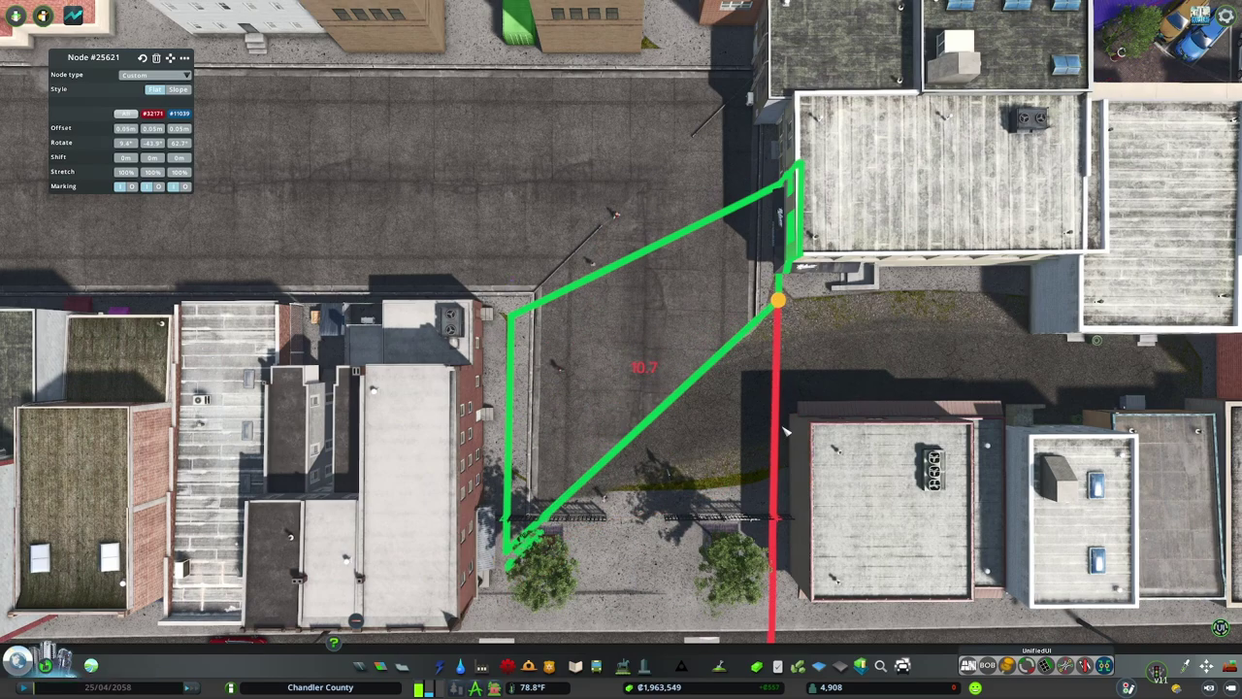
left_click_drag(786, 430, 786, 431)
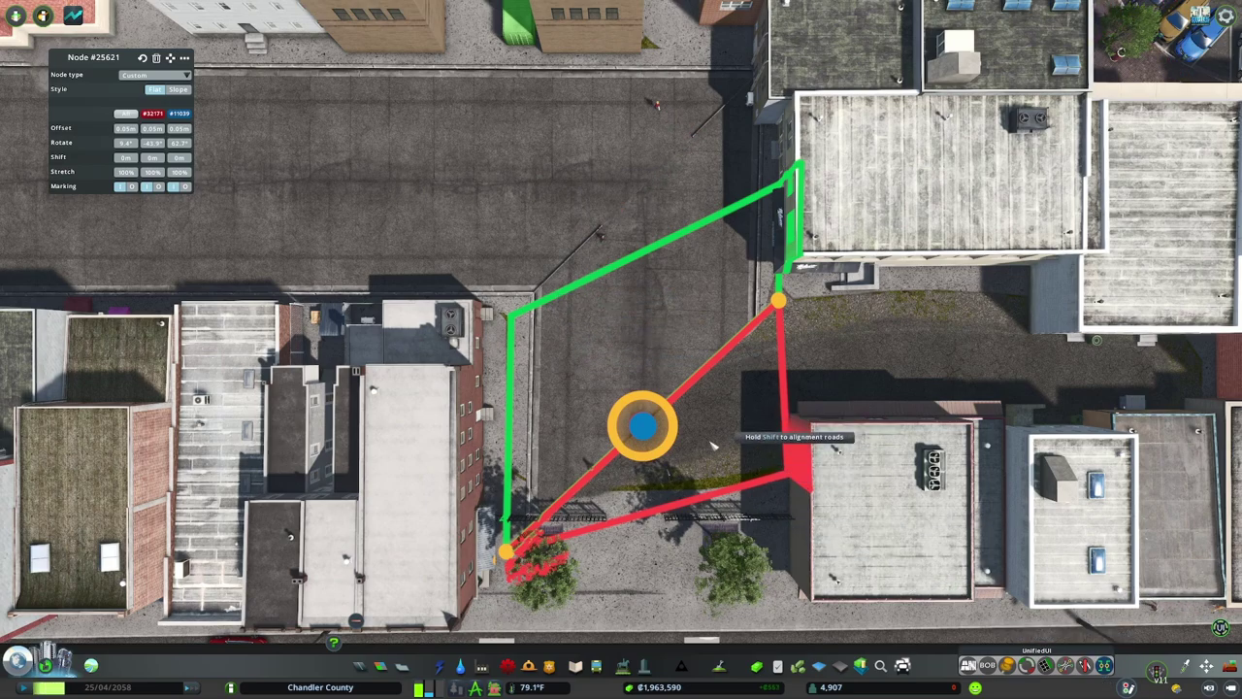
Nudge the mitred lower bend node sideways with Move It to adjust where the parking road meets the passage between the trees.
key("d")
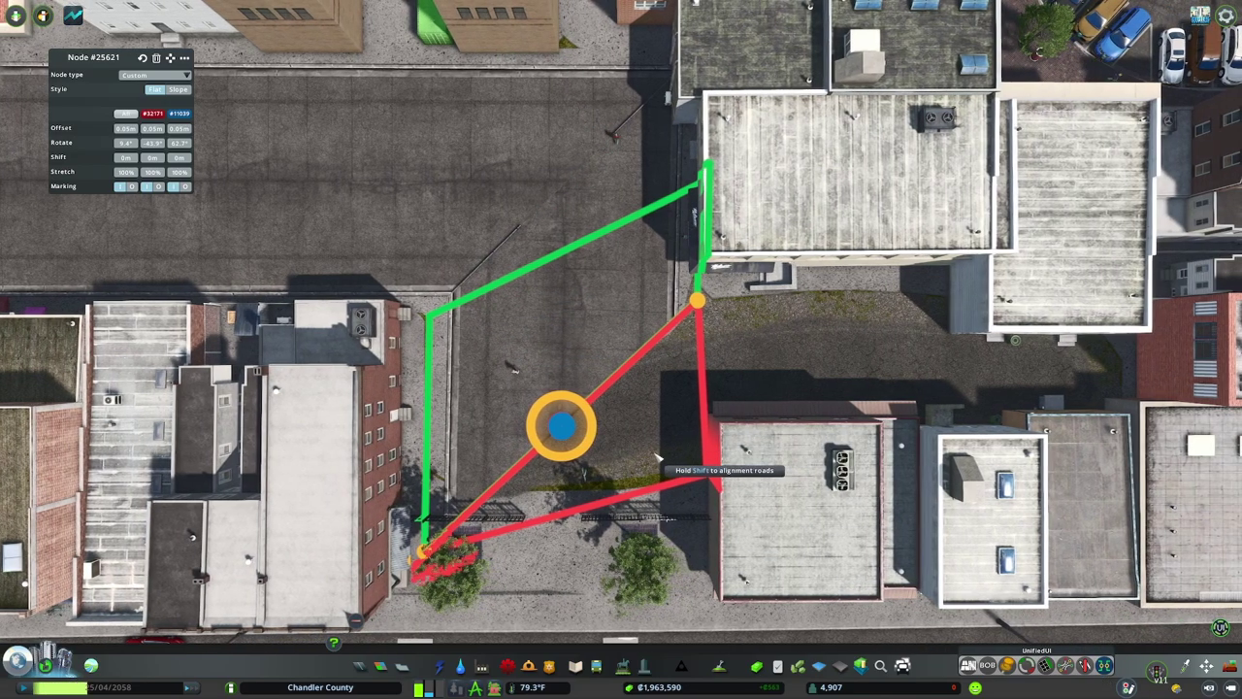
key("m")
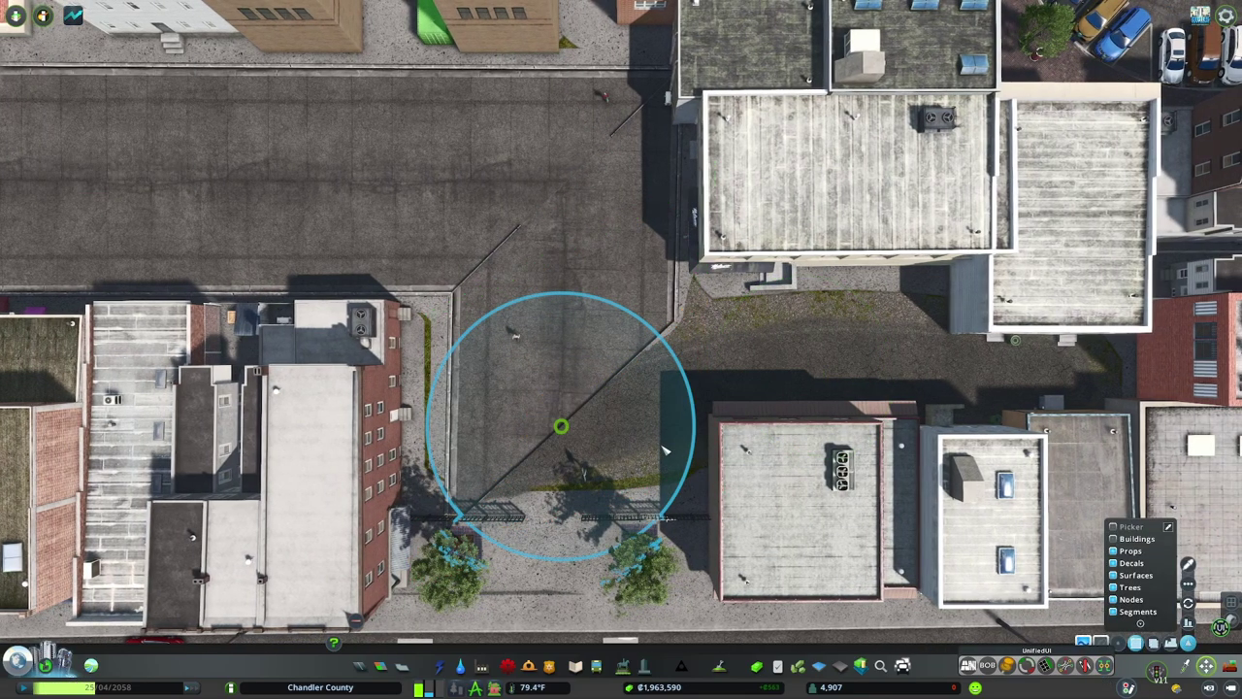
left_click_drag(631, 449, 618, 450)
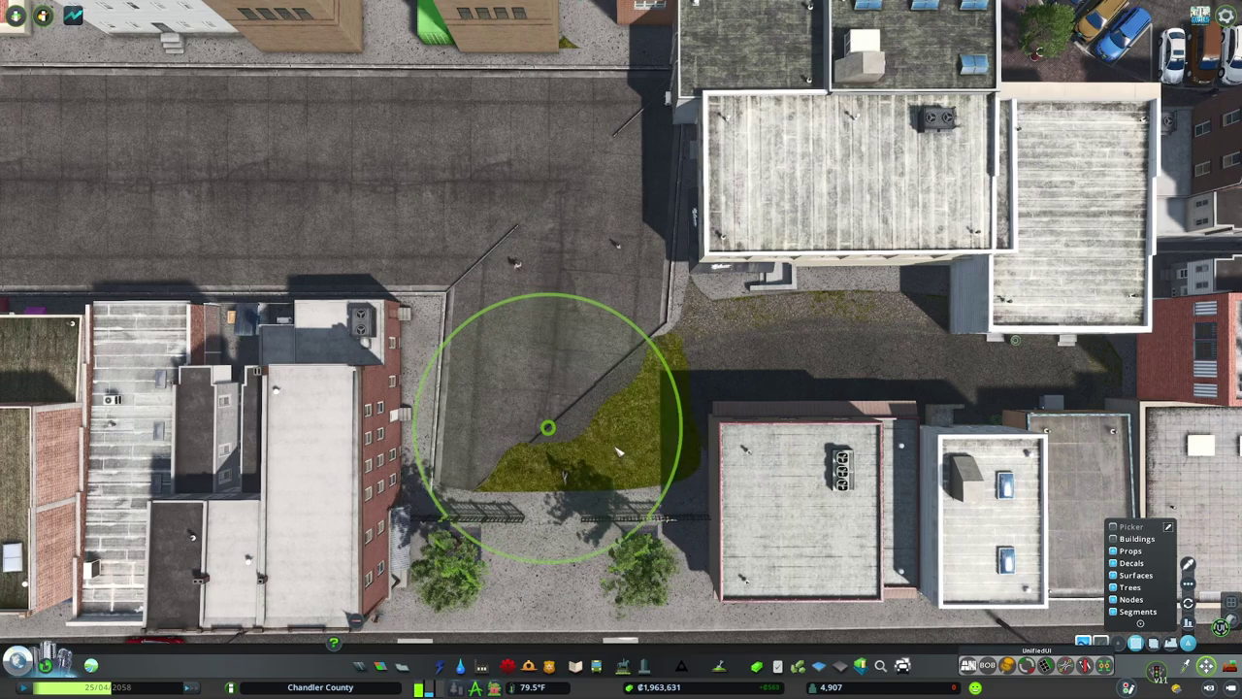
left_click(754, 355)
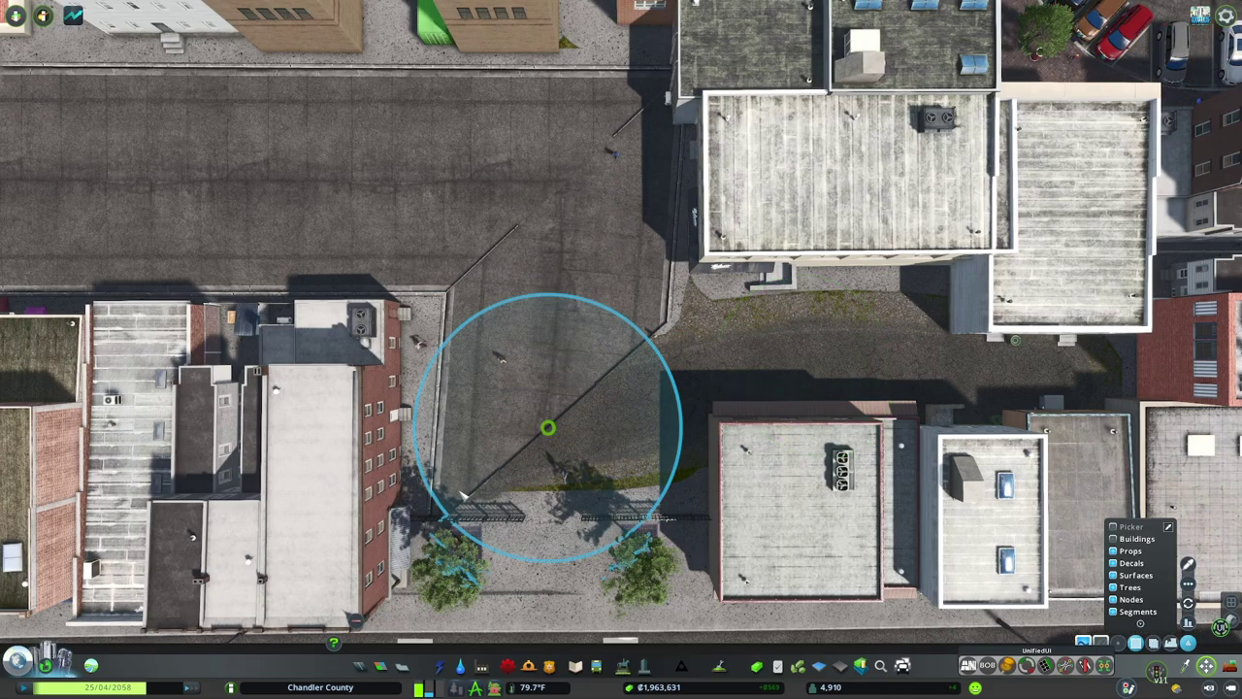
left_click(532, 448)
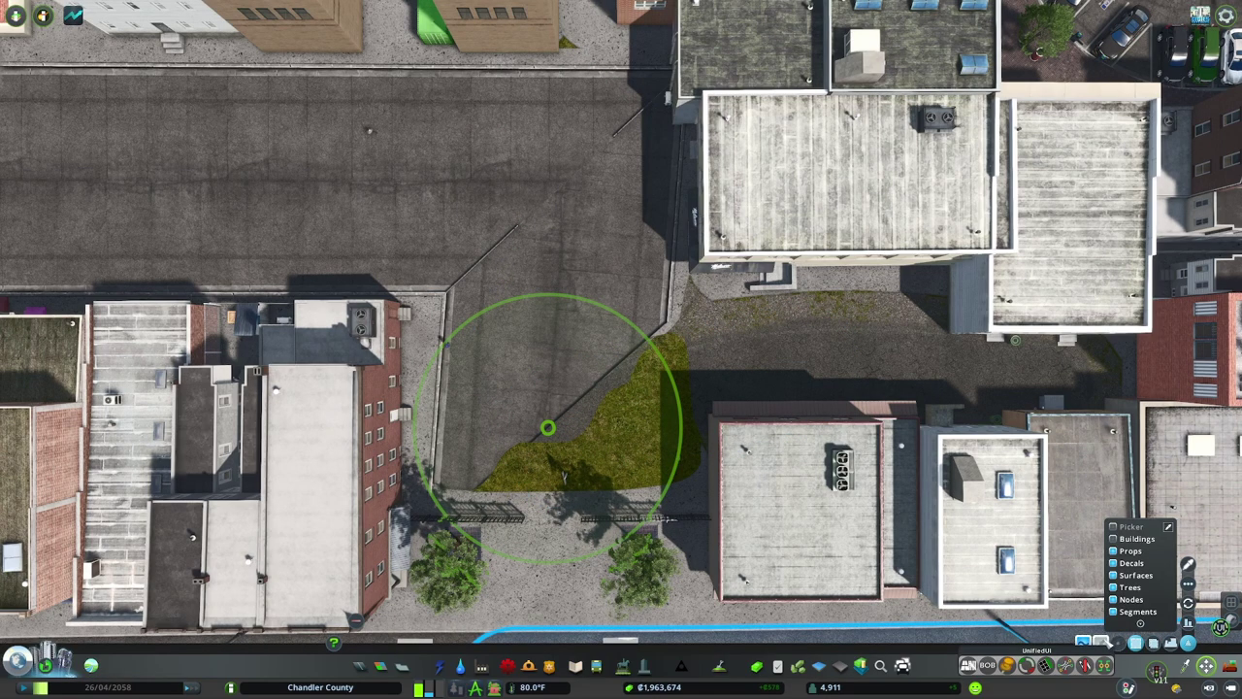
left_click_drag(548, 428, 566, 430)
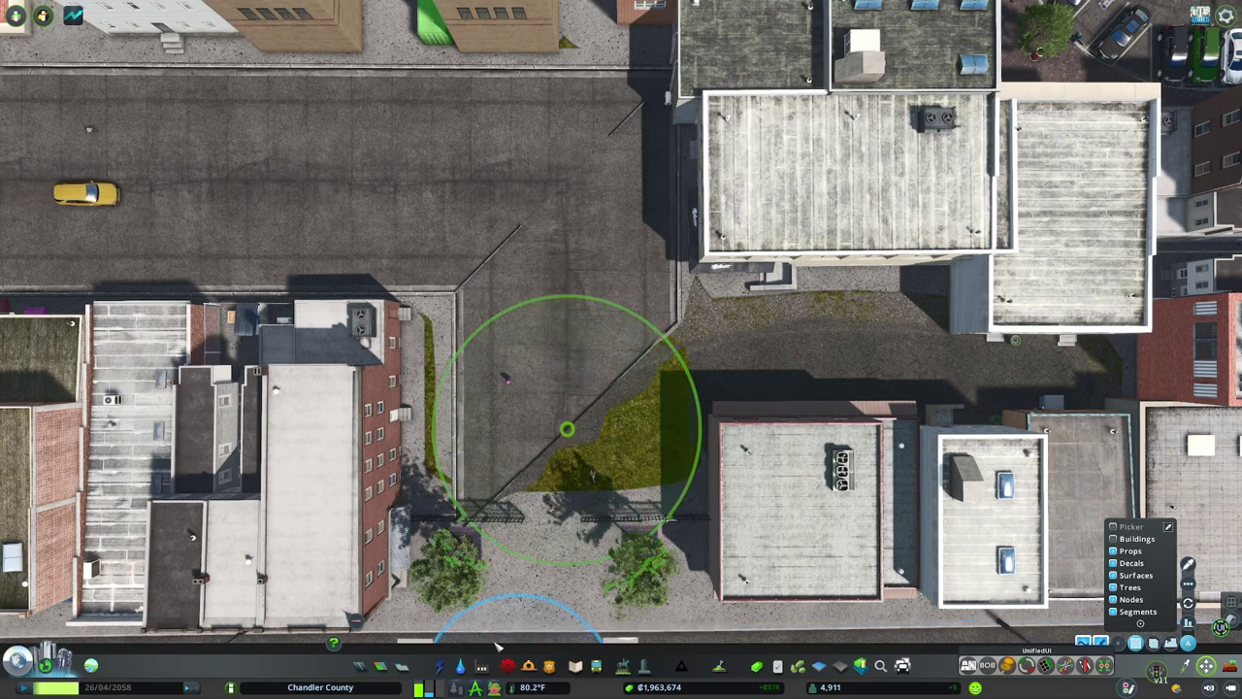
Upgrade the segment between the lower bend node and the back alley to the asphalt parking road, covering the grass patch.
left_click(360, 668)
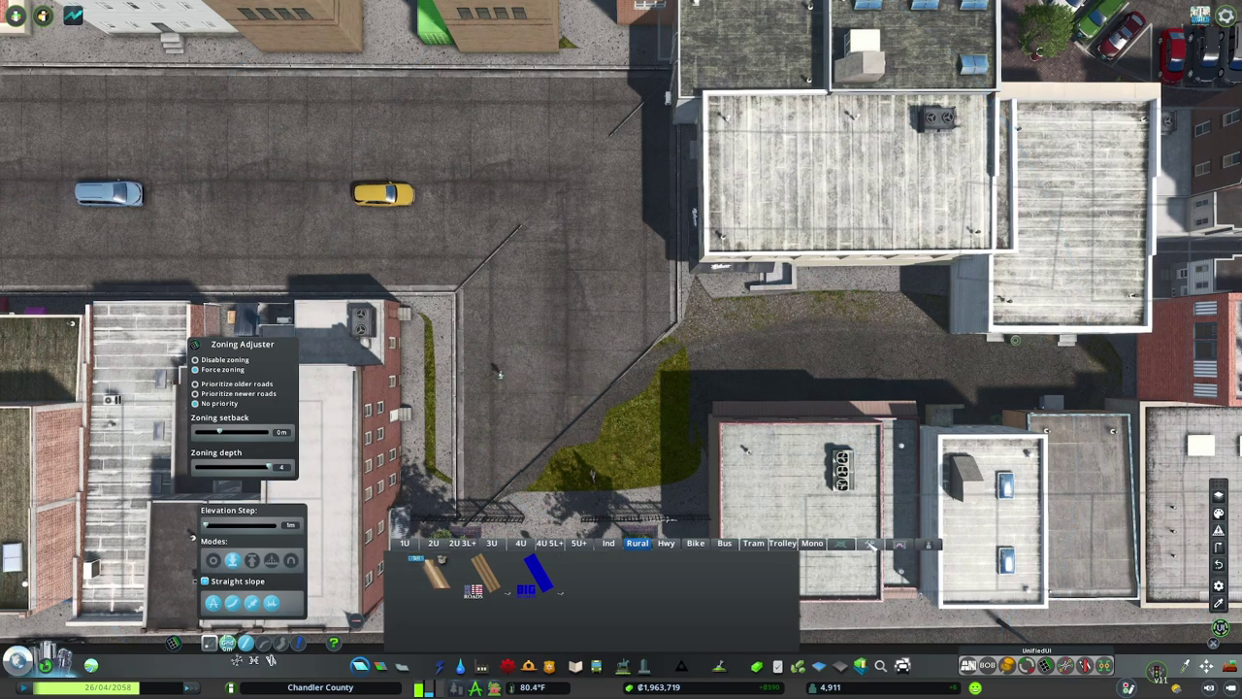
left_click(871, 545)
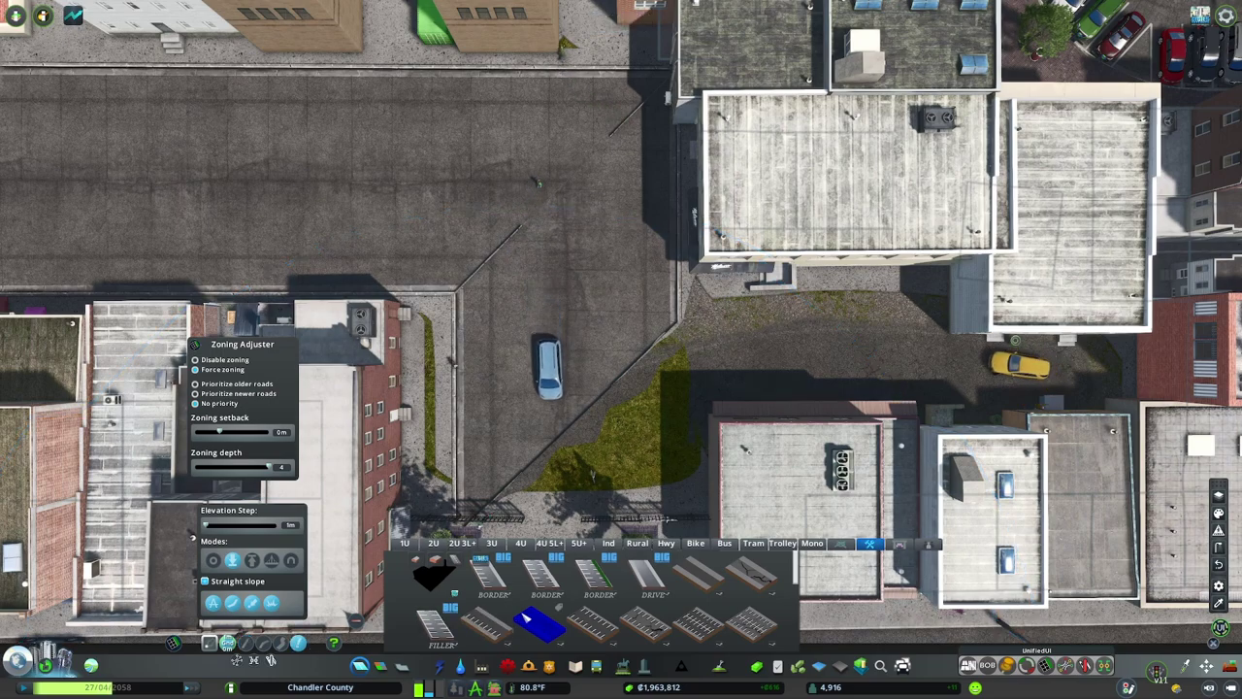
left_click(525, 618)
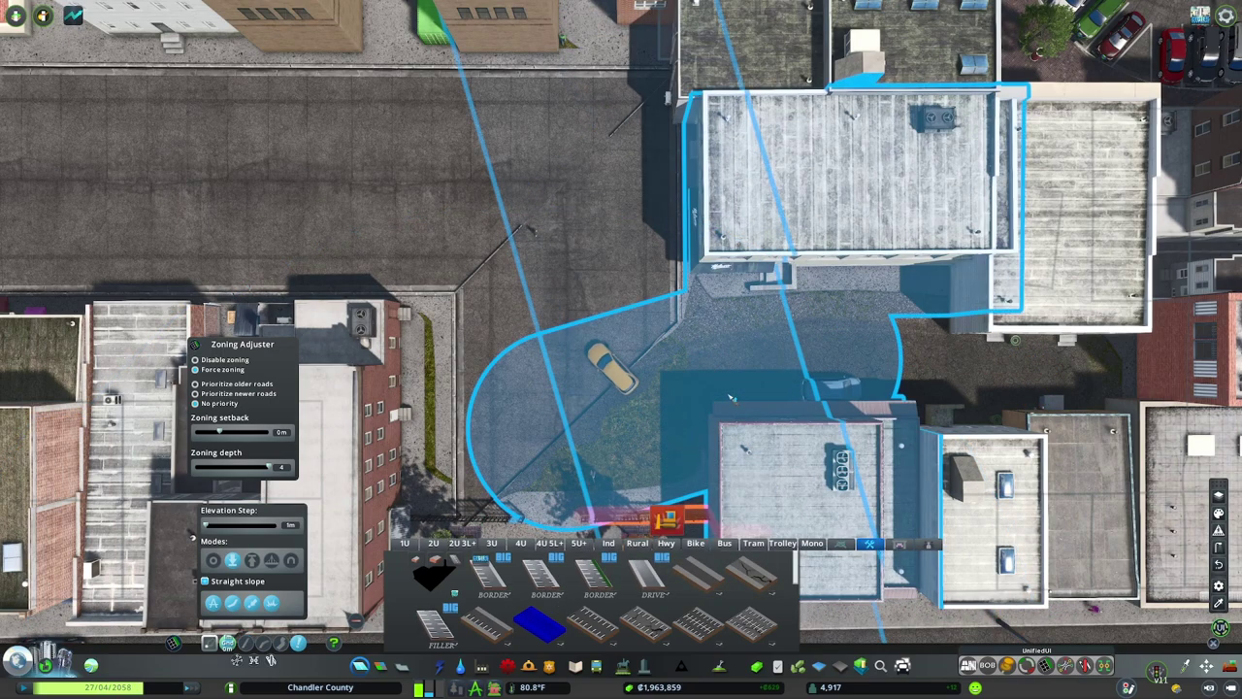
left_click(730, 397)
key("s")
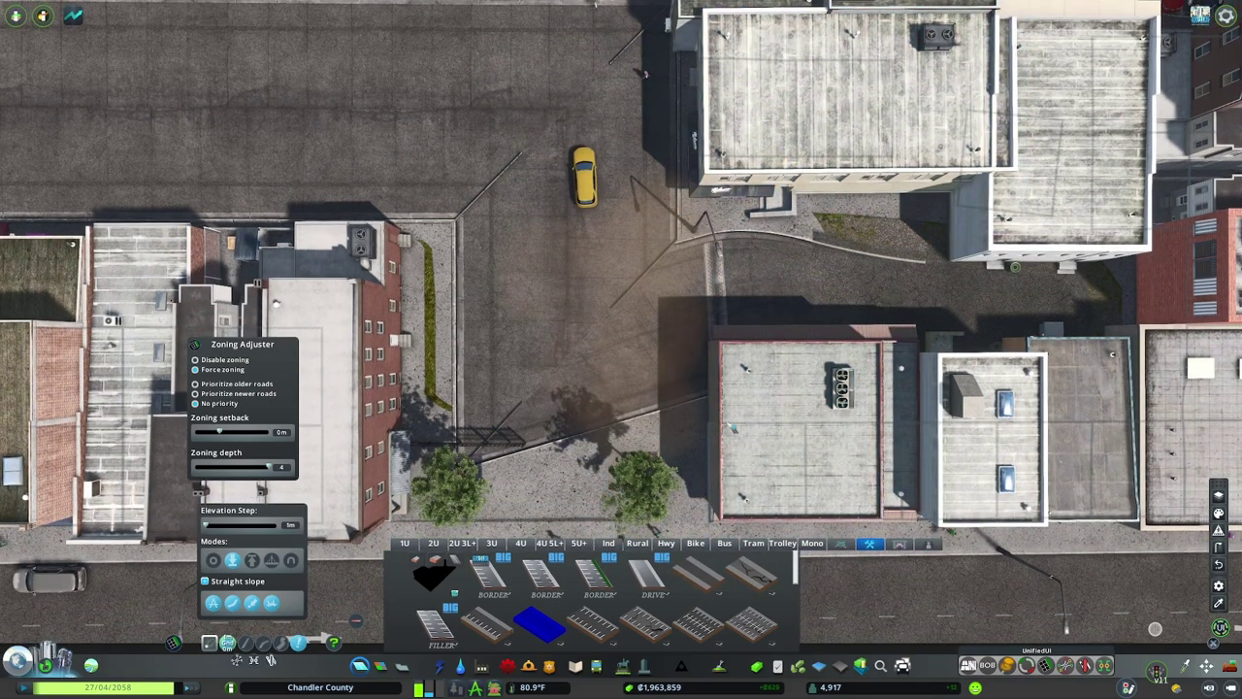
Move the lower bend node closer to the upper bend with Move It, pulling the road's edge back from the trees.
key("a")
key("m")
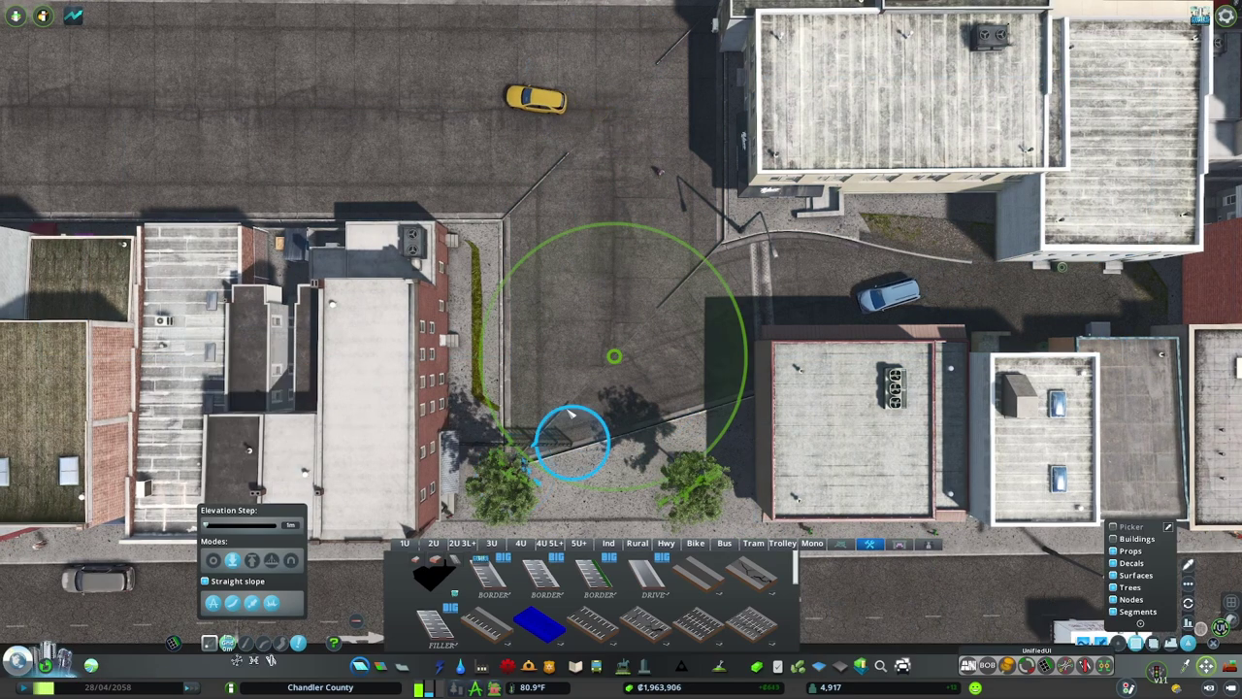
left_click_drag(600, 378, 580, 333)
key("w")
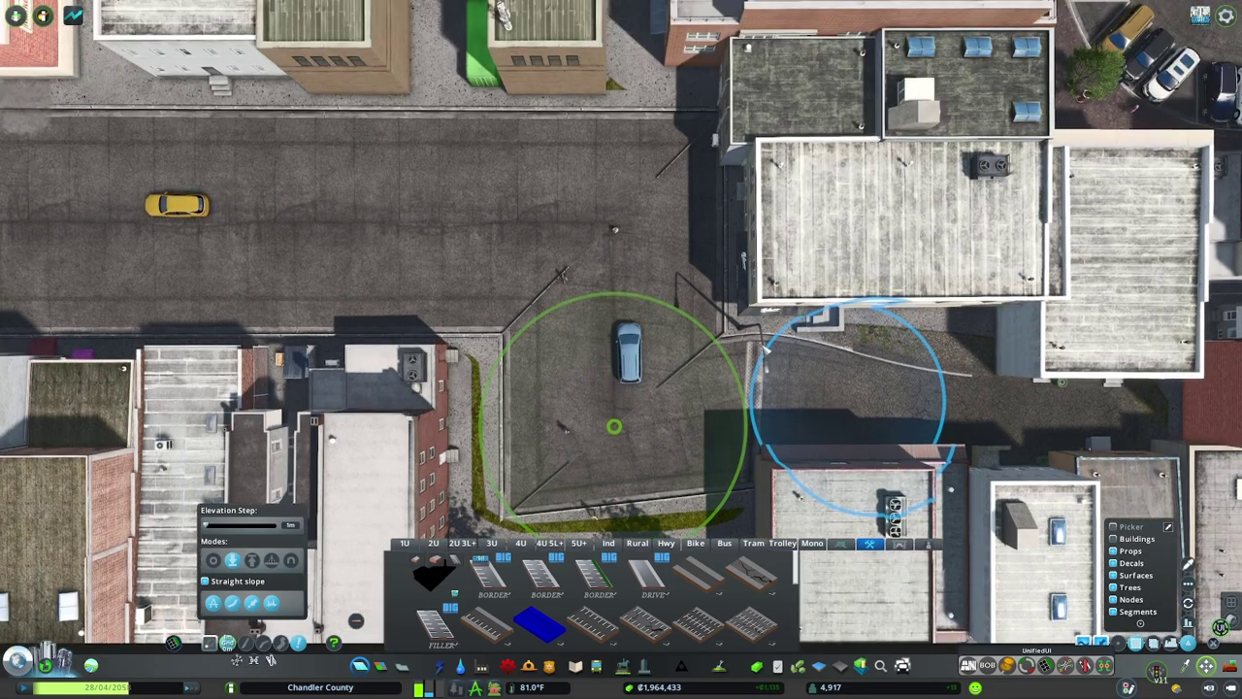
Select the upper and lower bend nodes together and shift them sideways towards the brick building, away from the alley.
key("s")
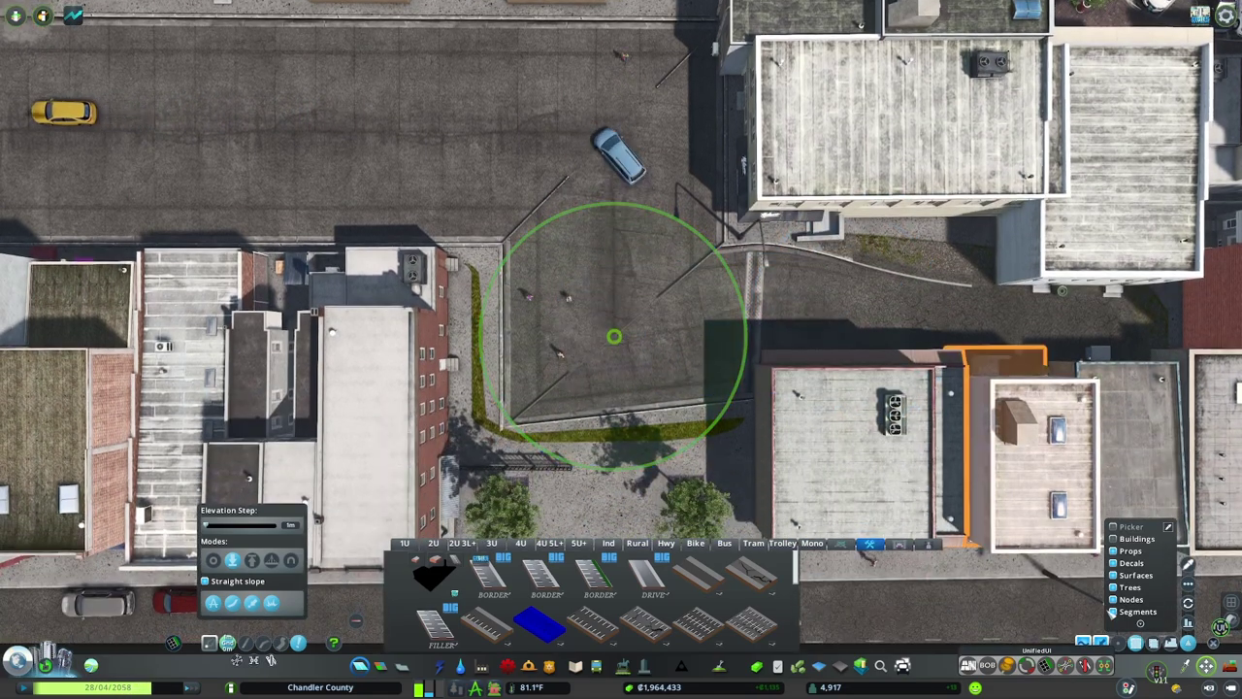
left_click(1112, 612)
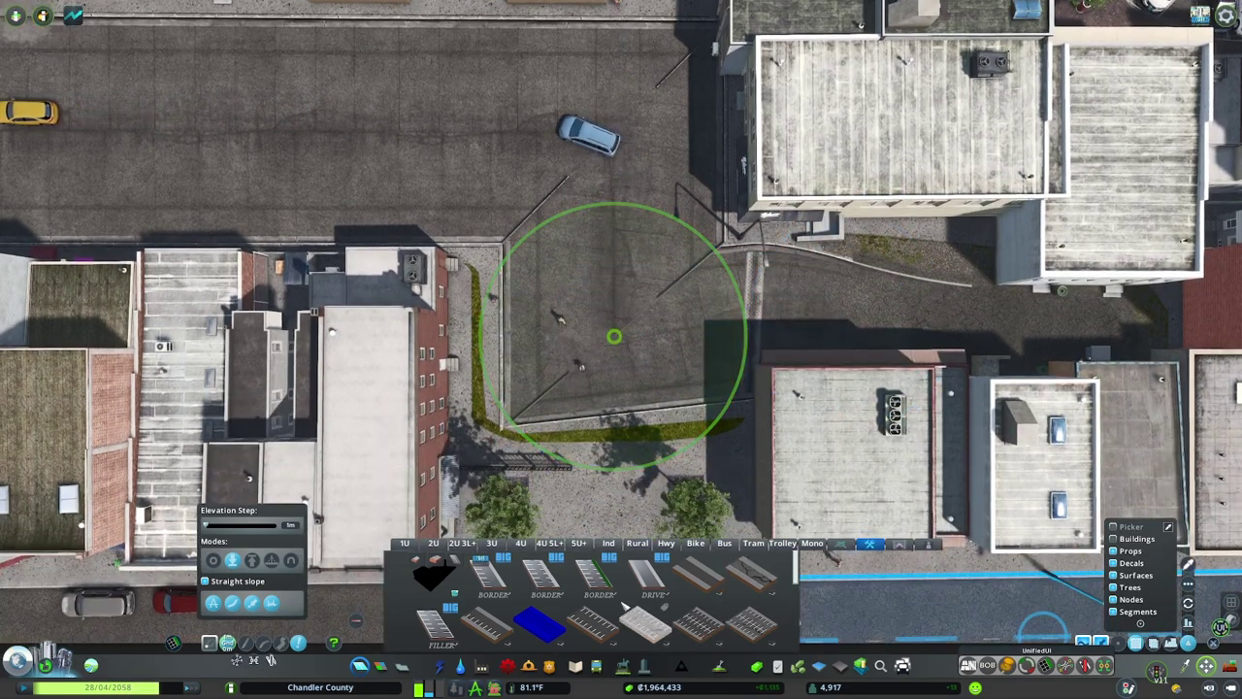
left_click(626, 180, "shift")
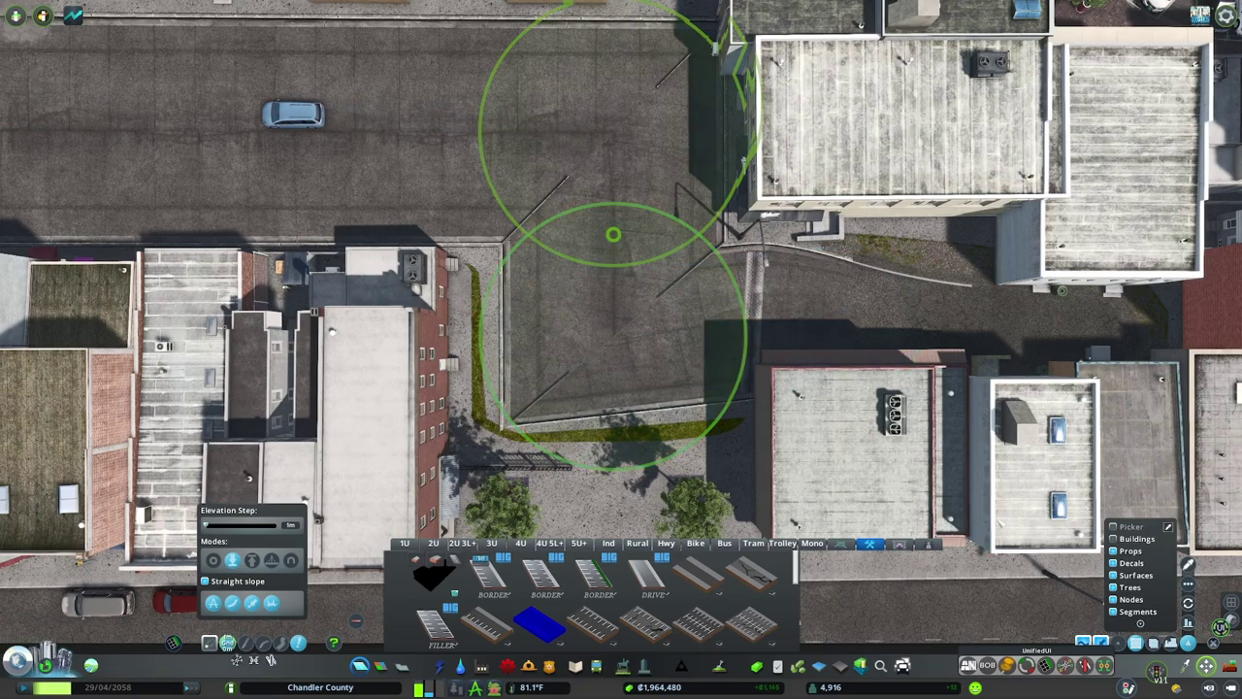
key("w")
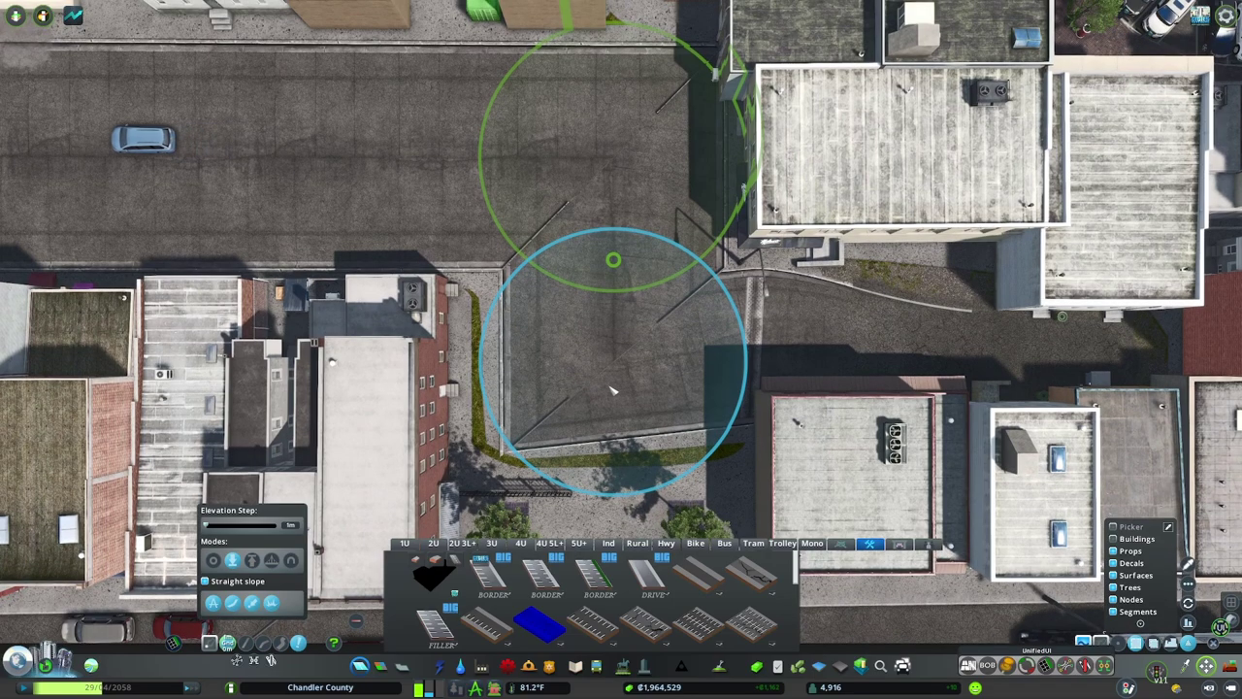
left_click_drag(613, 390, 583, 387)
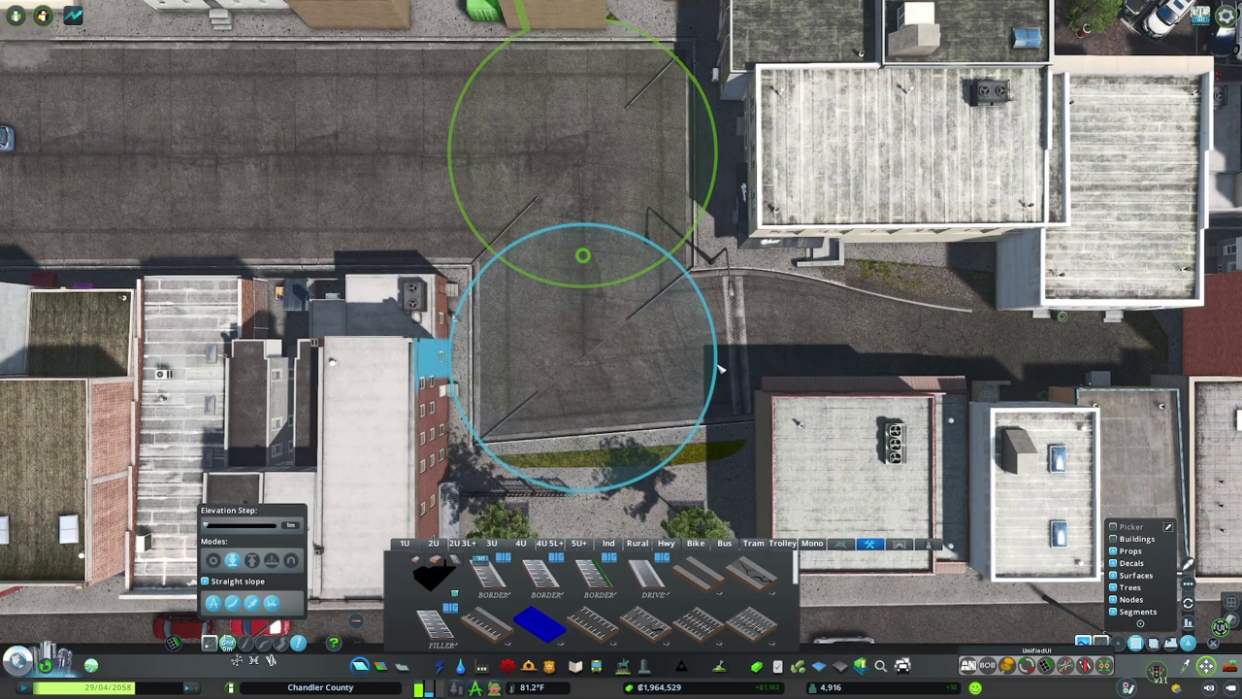
Open the node where the parking road meets the alley in Node Controller Renewal and reposition both road ends' corners, giving the alley end a 0 m offset.
left_click(1105, 666)
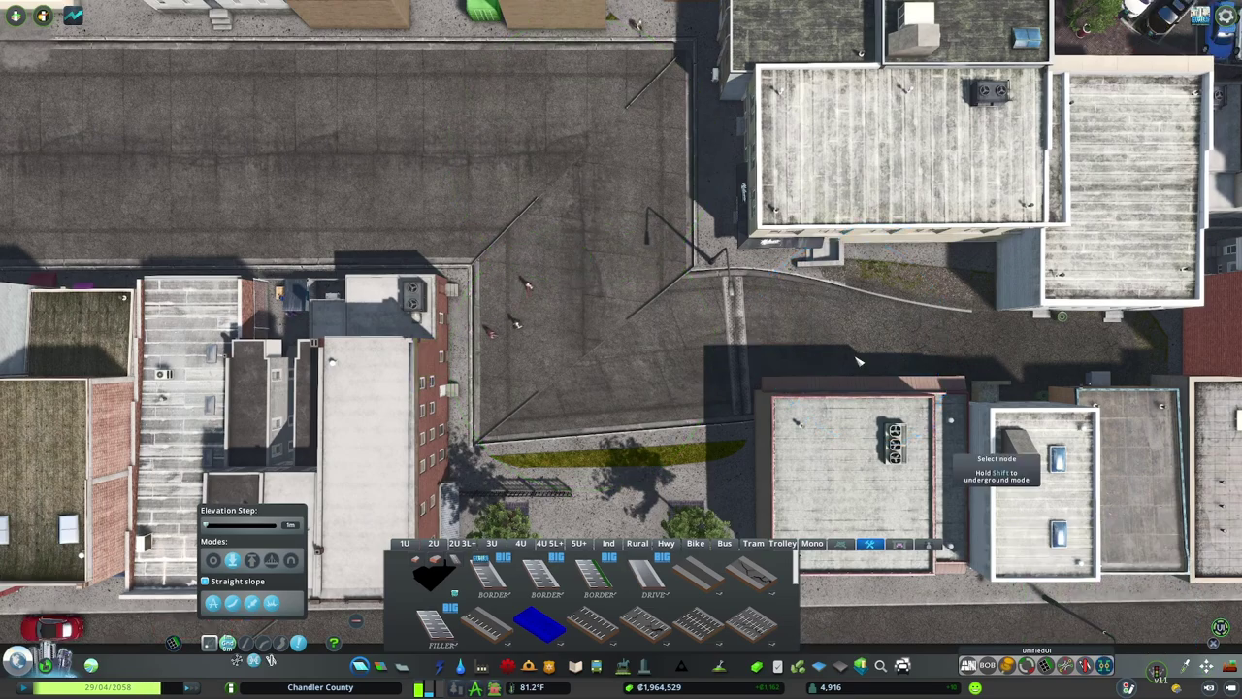
left_click(840, 369)
left_click_drag(982, 364, 760, 364)
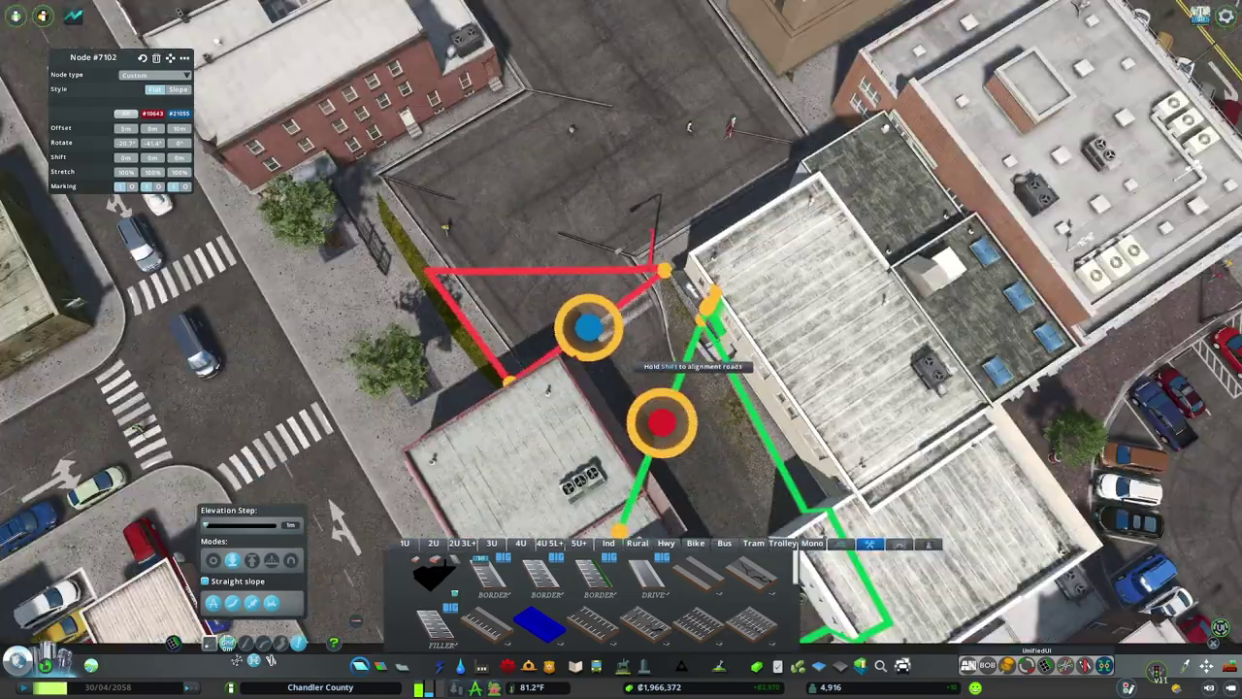
scroll(621, 388, "up", 2)
mouse_move(591, 485)
left_mouse_down()
mouse_move(609, 532)
mouse_move(592, 485)
left_mouse_up()
key("e")
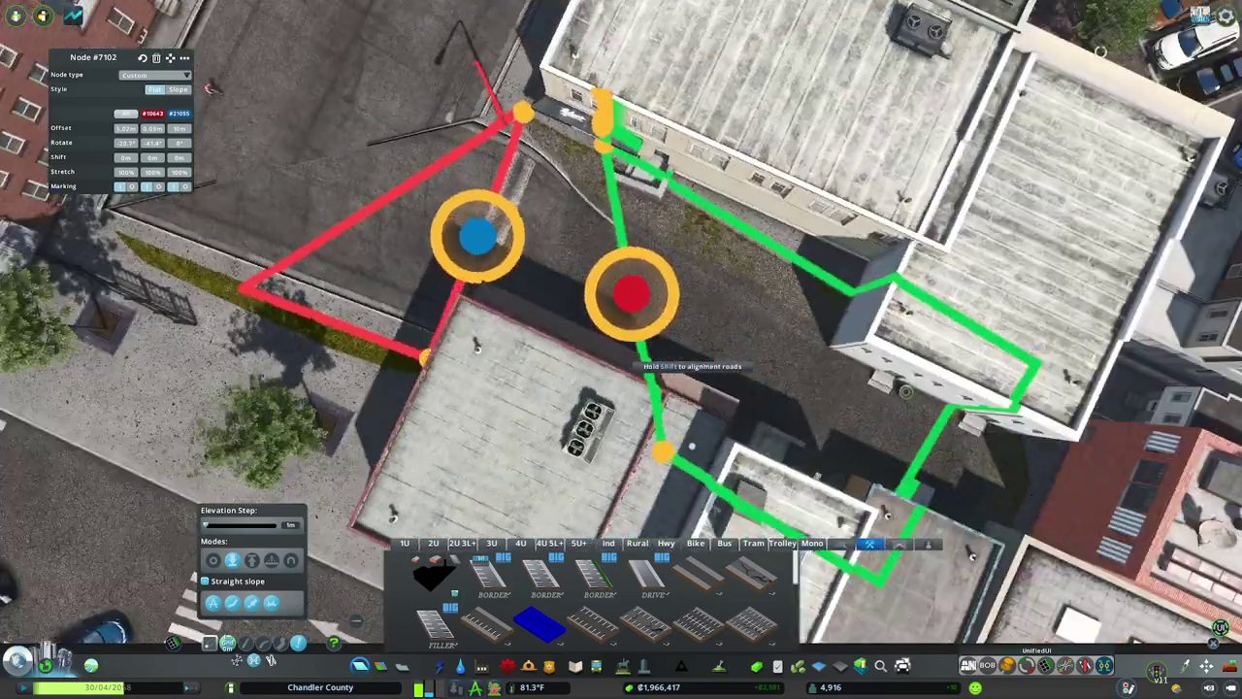
key("a")
left_click_drag(499, 374, 366, 445)
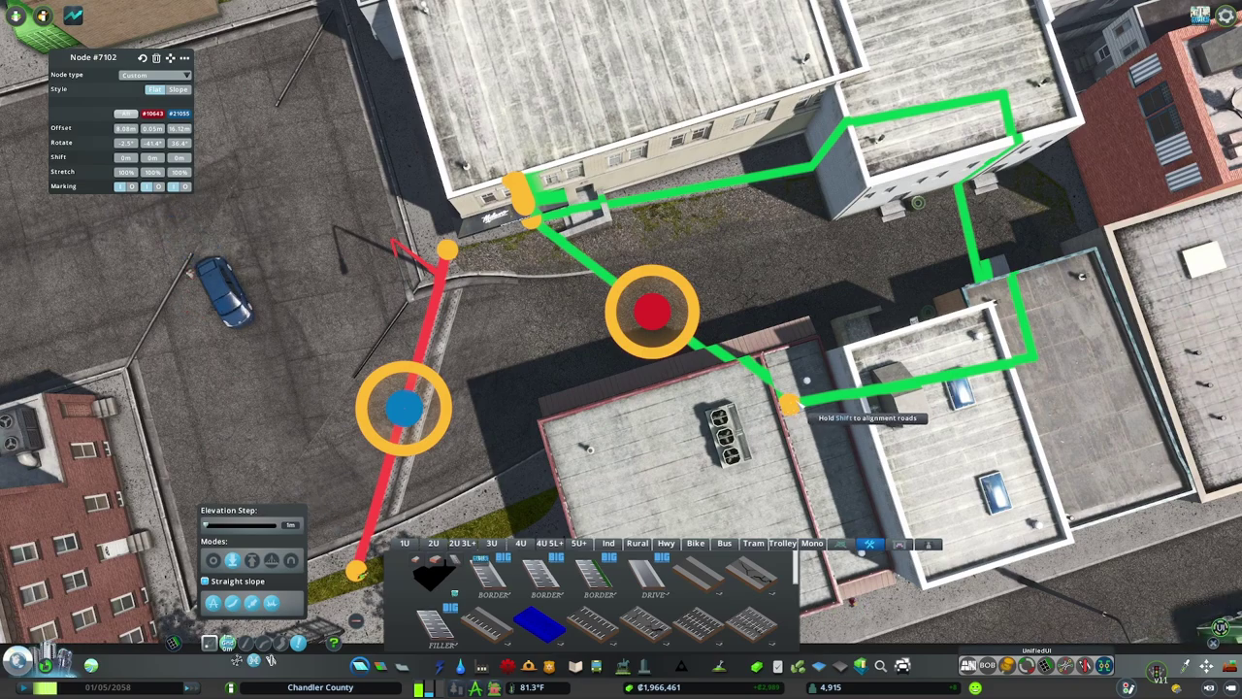
left_click_drag(798, 430, 756, 479)
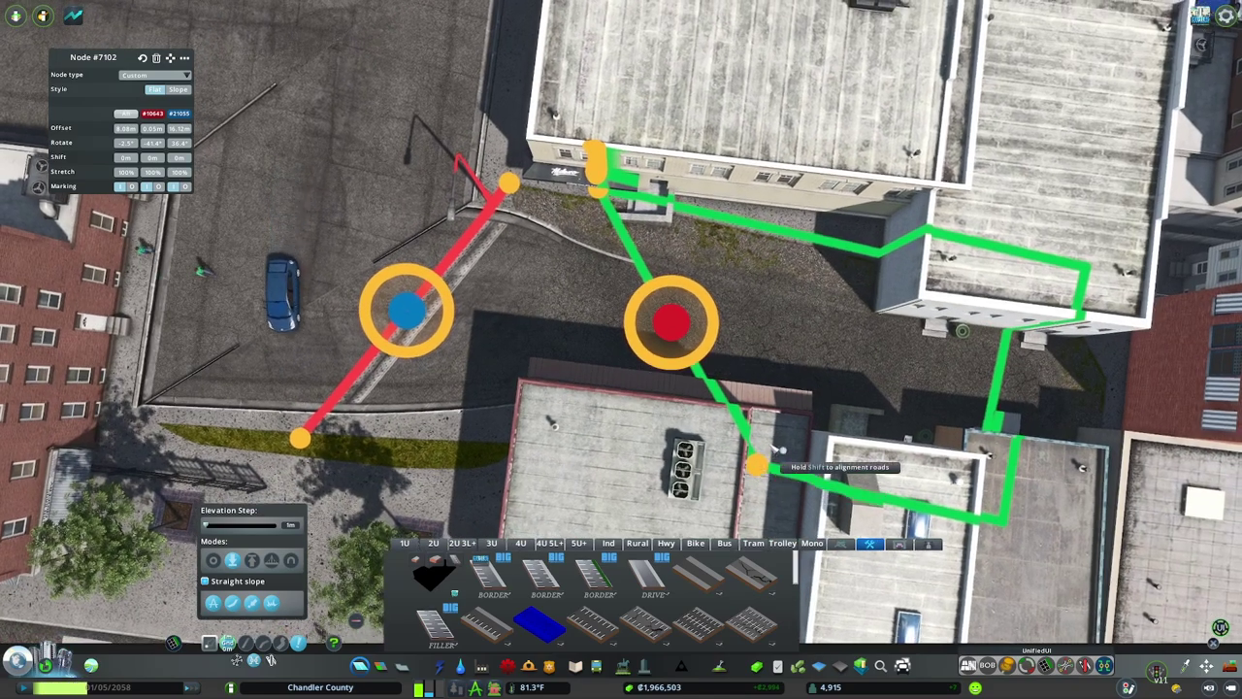
left_click_drag(670, 322, 670, 322)
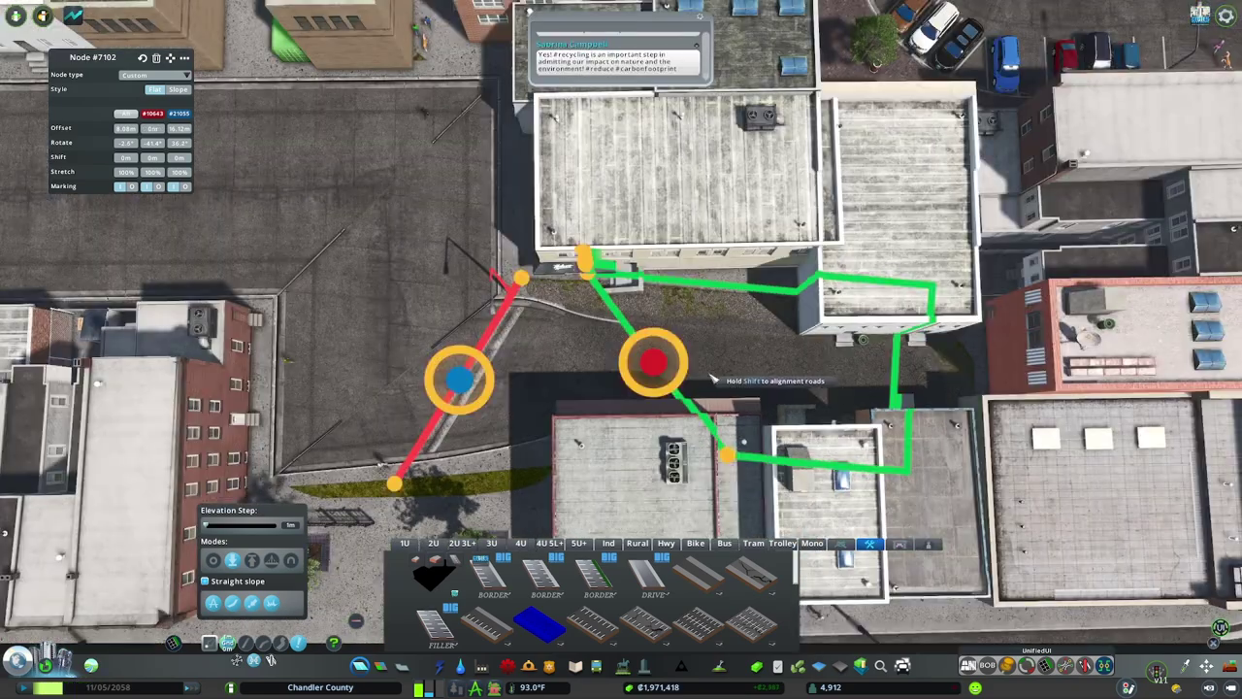
Reposition the alley's far node behind the white-roofed buildings with Move It to realign the alley with the parking road.
key("m")
left_click(925, 397)
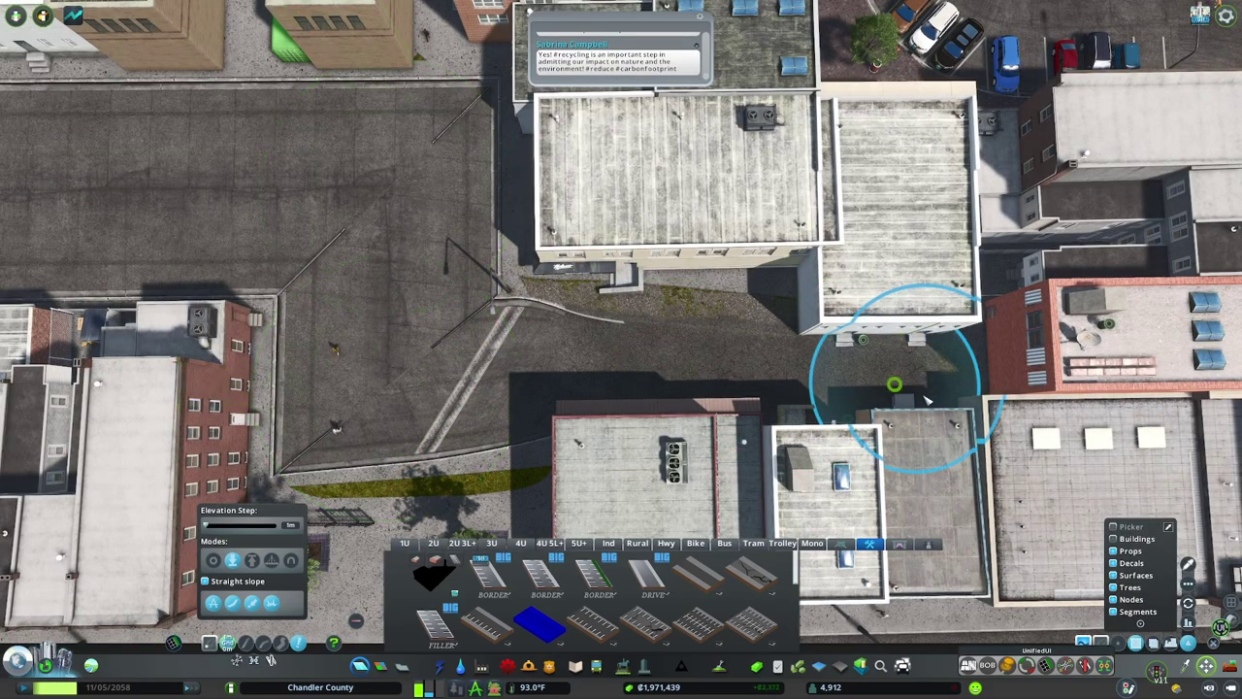
left_click(927, 399)
left_click_drag(662, 361, 568, 344)
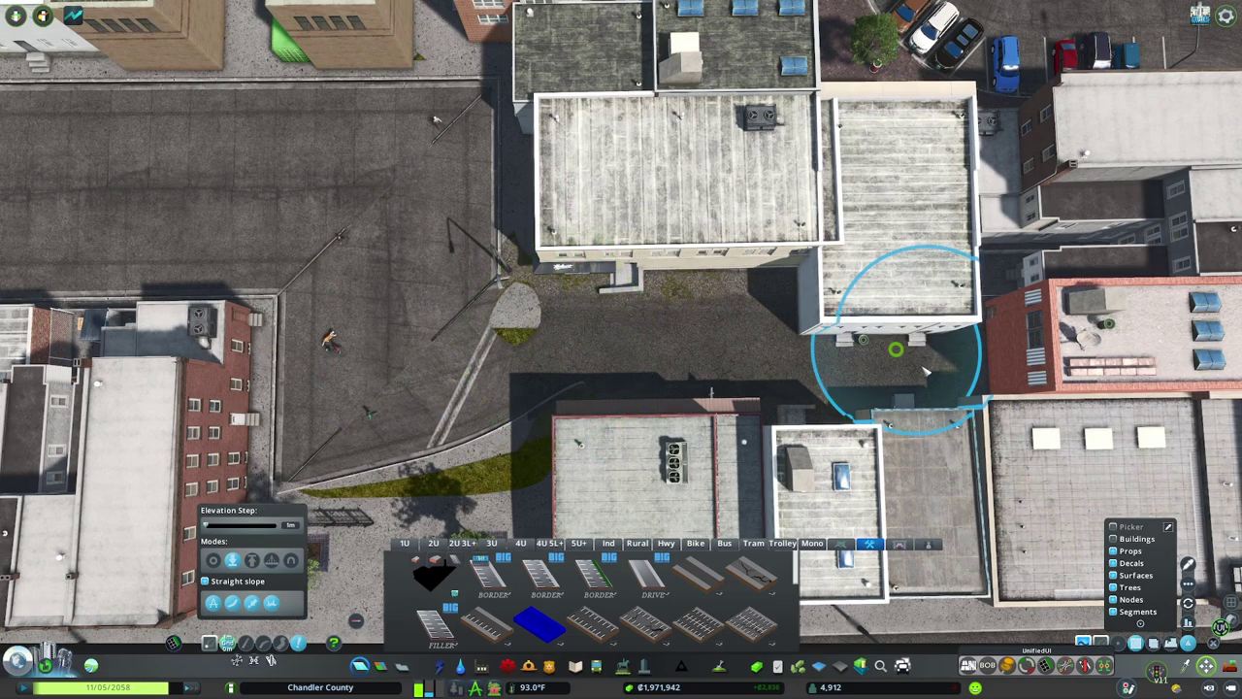
left_click_drag(920, 351, 937, 351)
Reopen the alley junction node's settings and reshape the alley end to a 5.5 m offset and the parking road end to a 21° rotation.
key("a")
key("s")
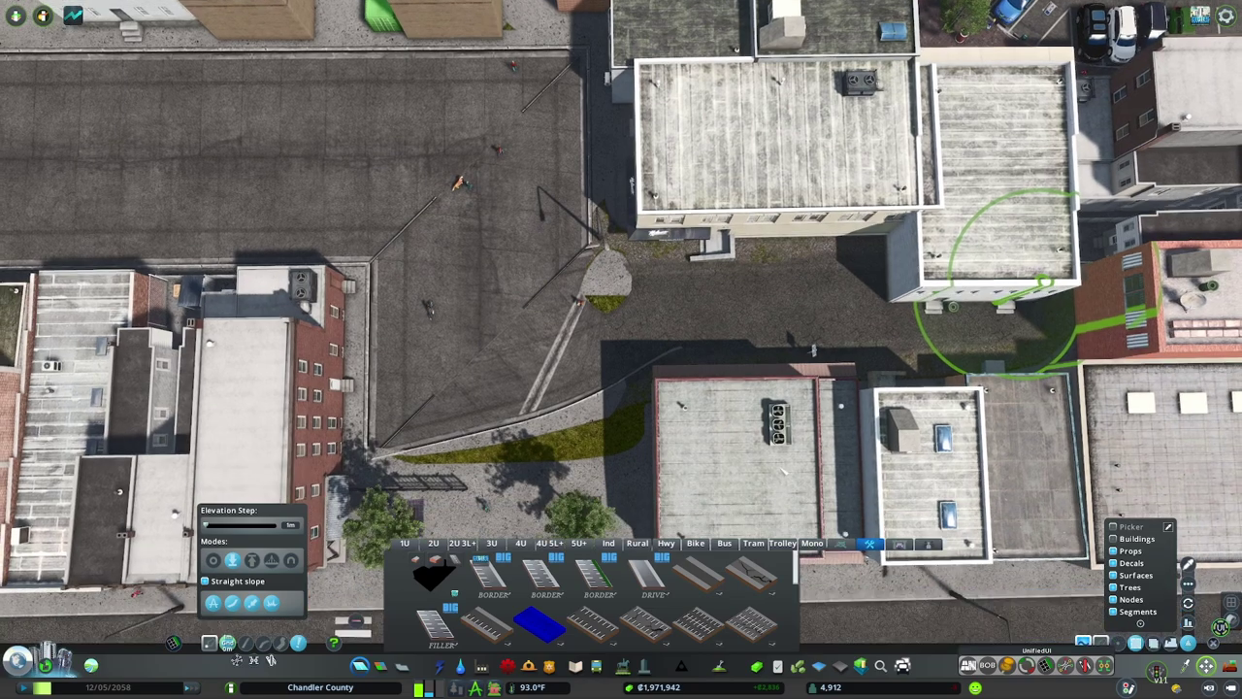
scroll(784, 472, "up", 2)
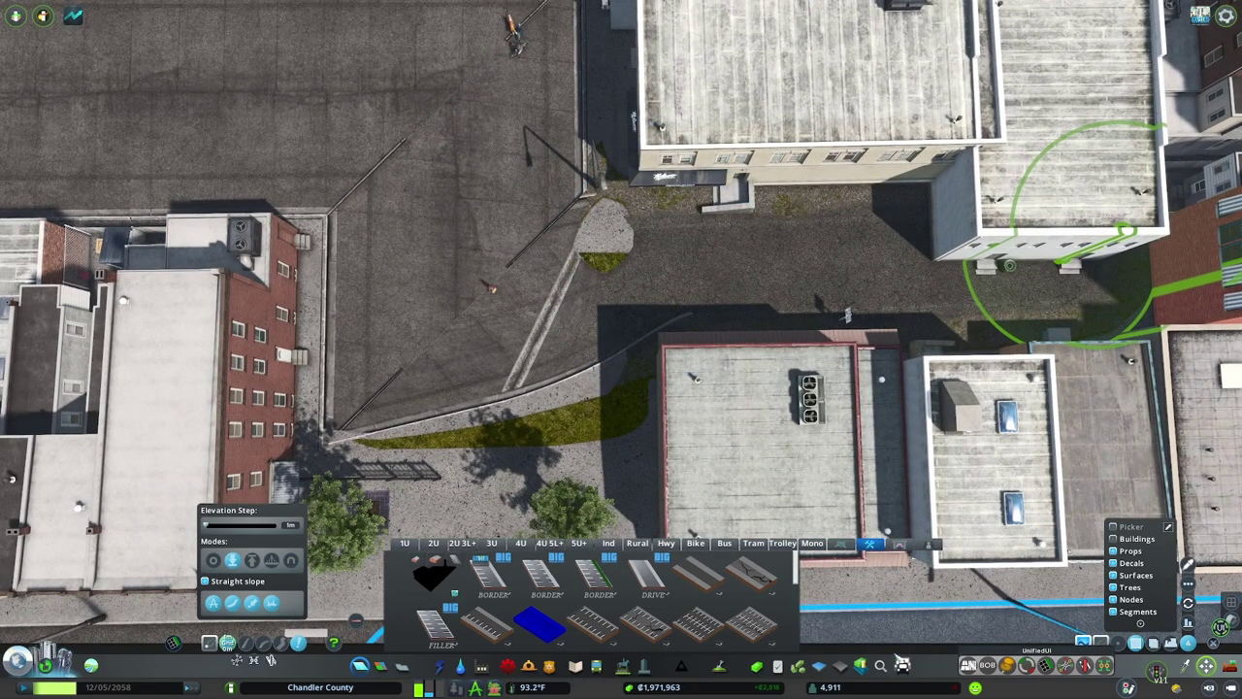
left_click(639, 339)
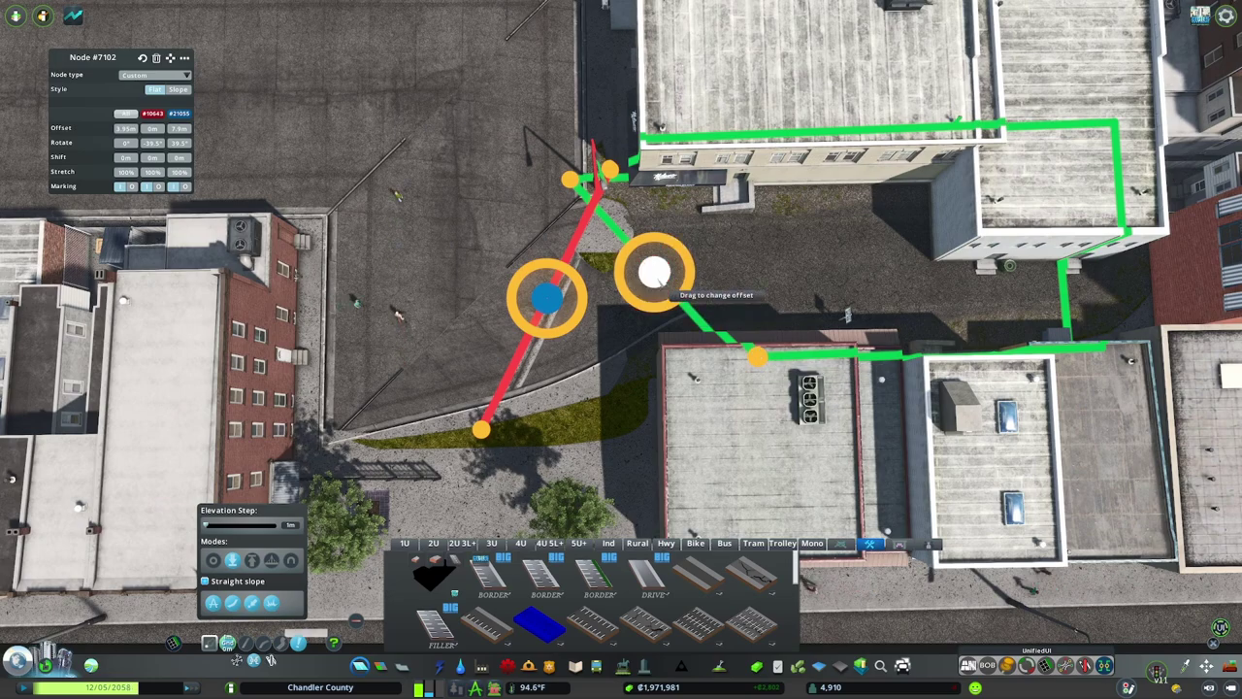
left_click_drag(655, 274, 655, 272)
left_click_drag(697, 322, 777, 361)
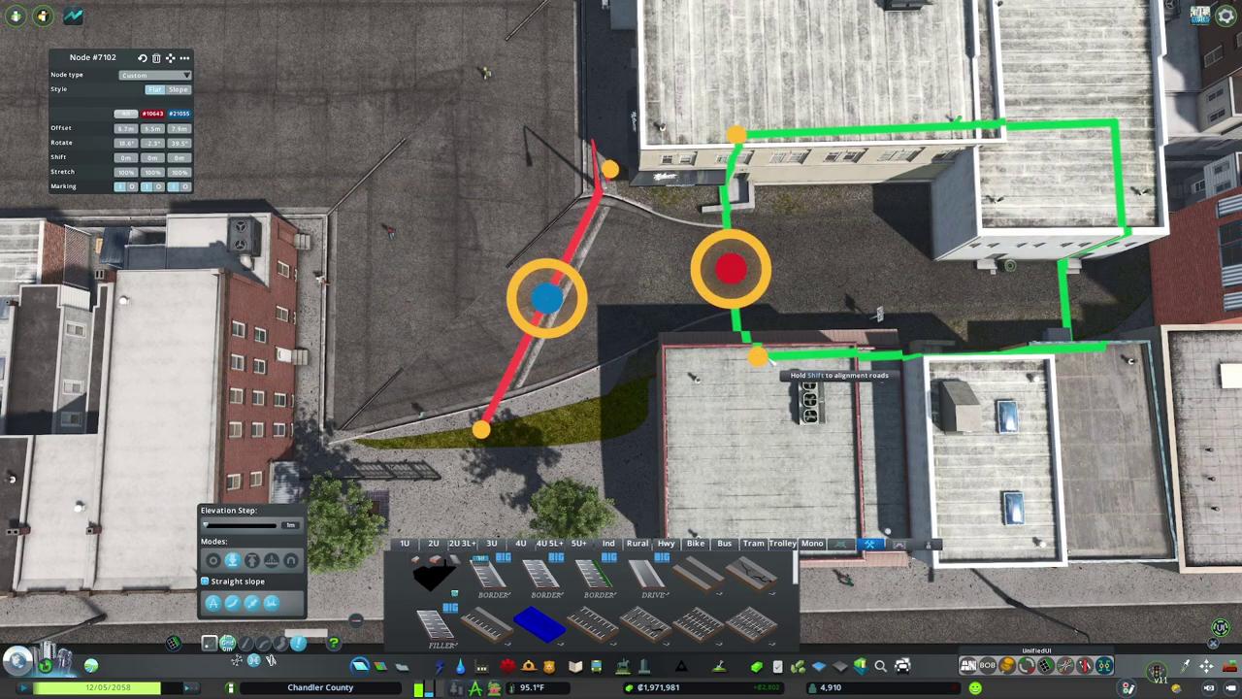
left_click_drag(482, 430, 576, 408)
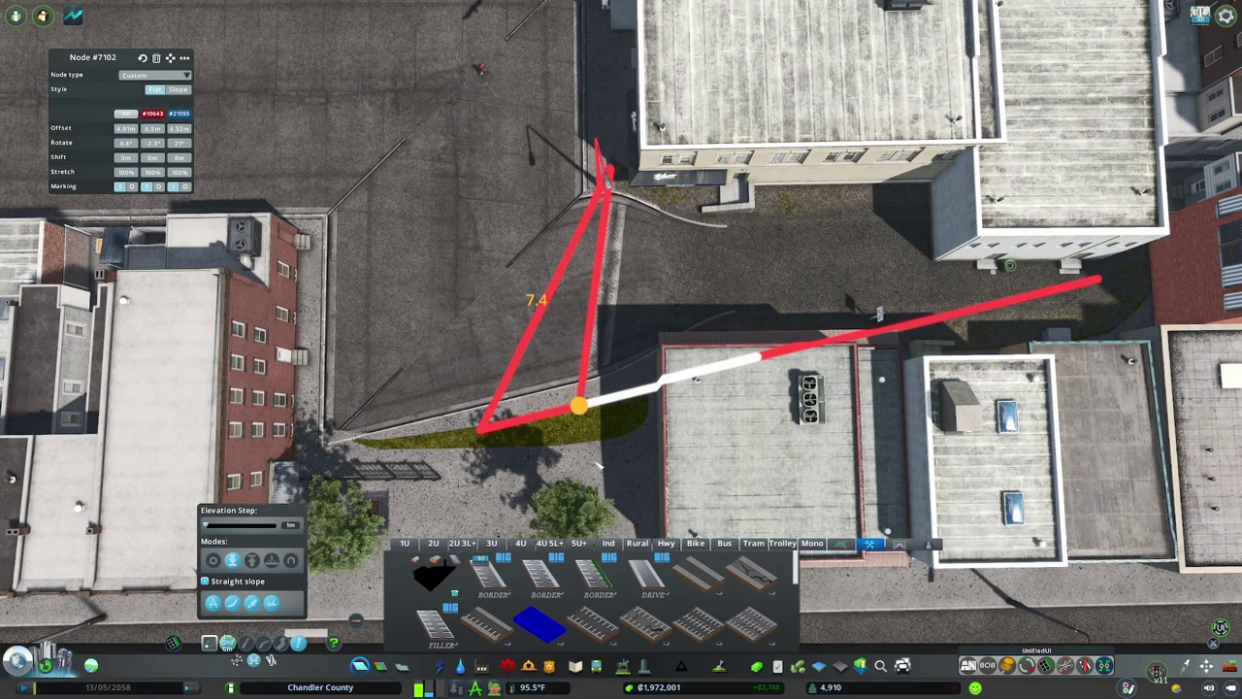
Move the alley junction node with Move It towards the two trees to straighten the parking road's lower edge.
key("a")
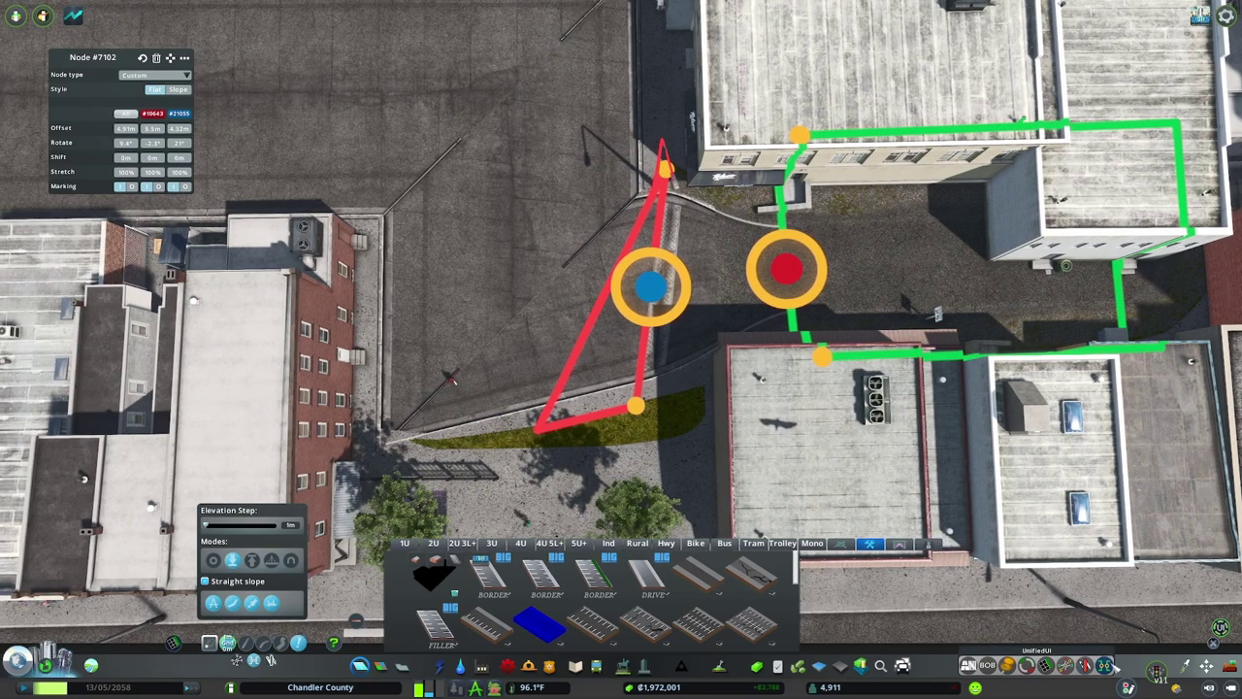
key("m")
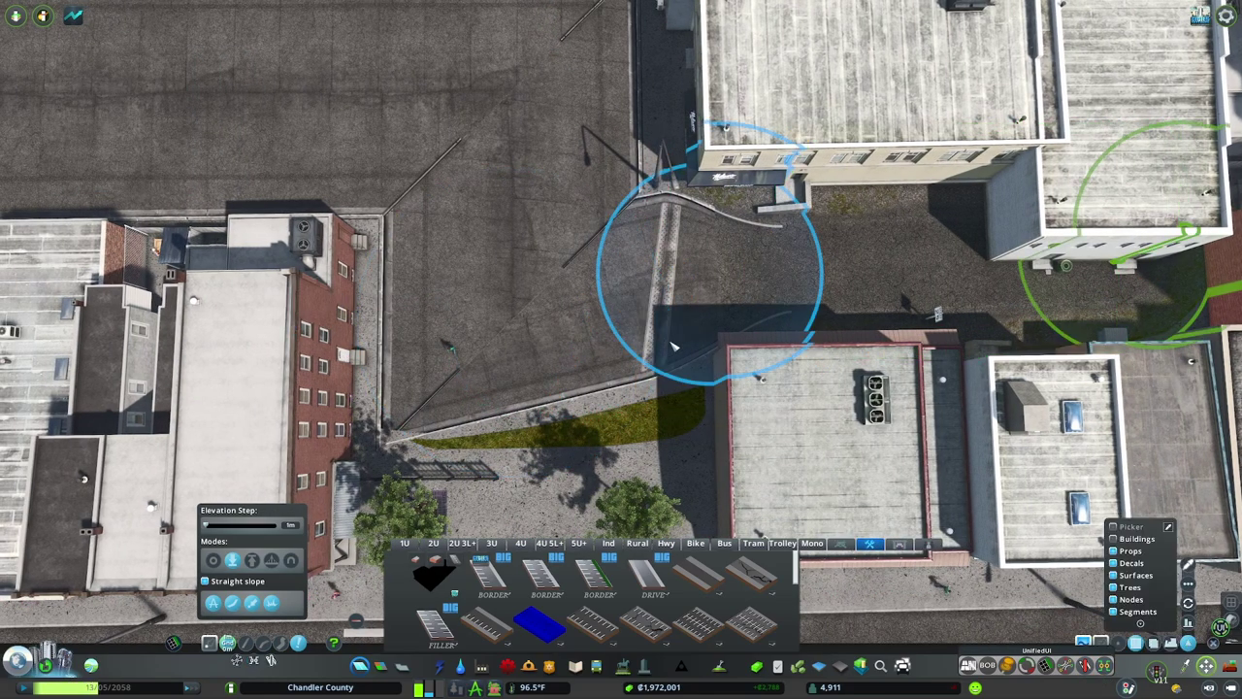
left_click_drag(694, 335, 665, 378)
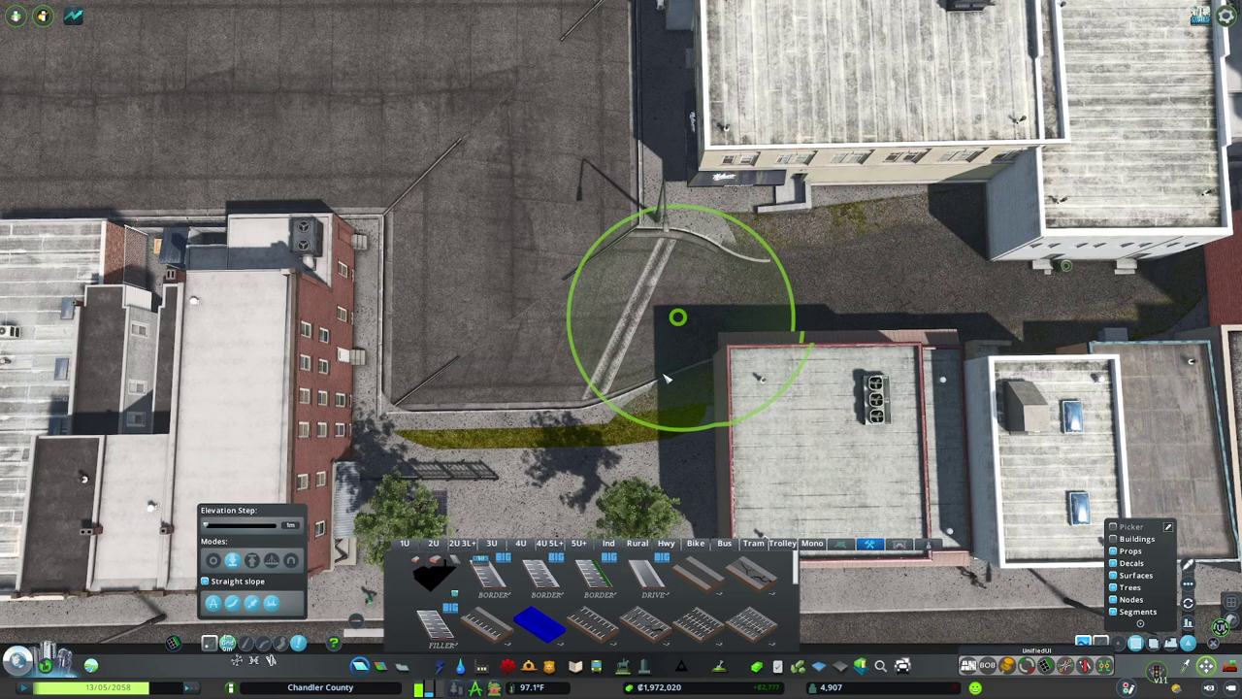
Square the parking road end at the alley junction node to a 0 m offset and 0° rotation, and set the alley end's offset to 5.3 m.
left_click(678, 317)
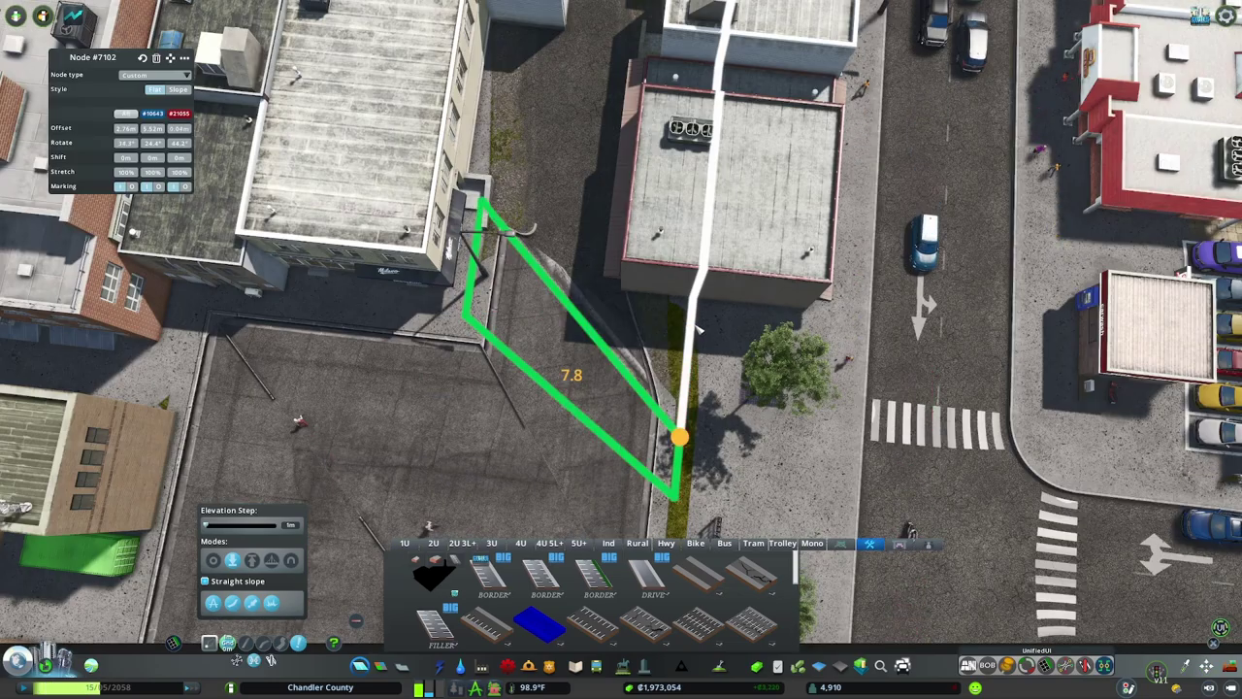
key("q")
key("d")
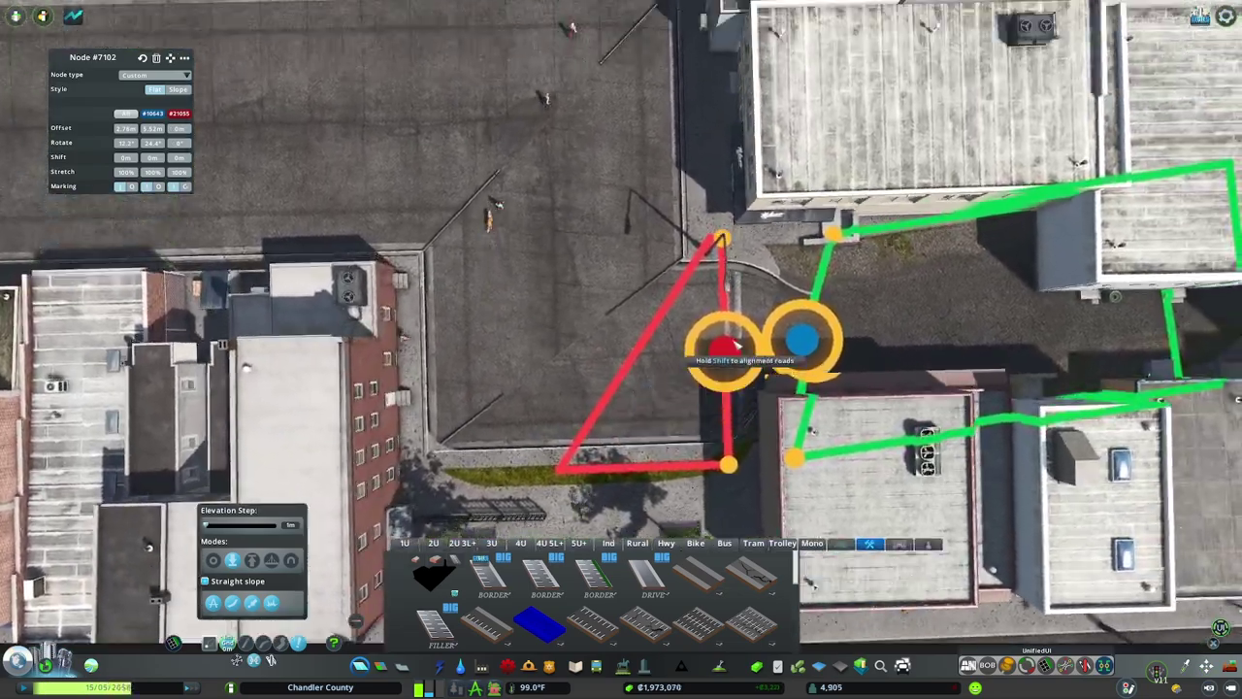
left_click_drag(741, 351, 732, 354)
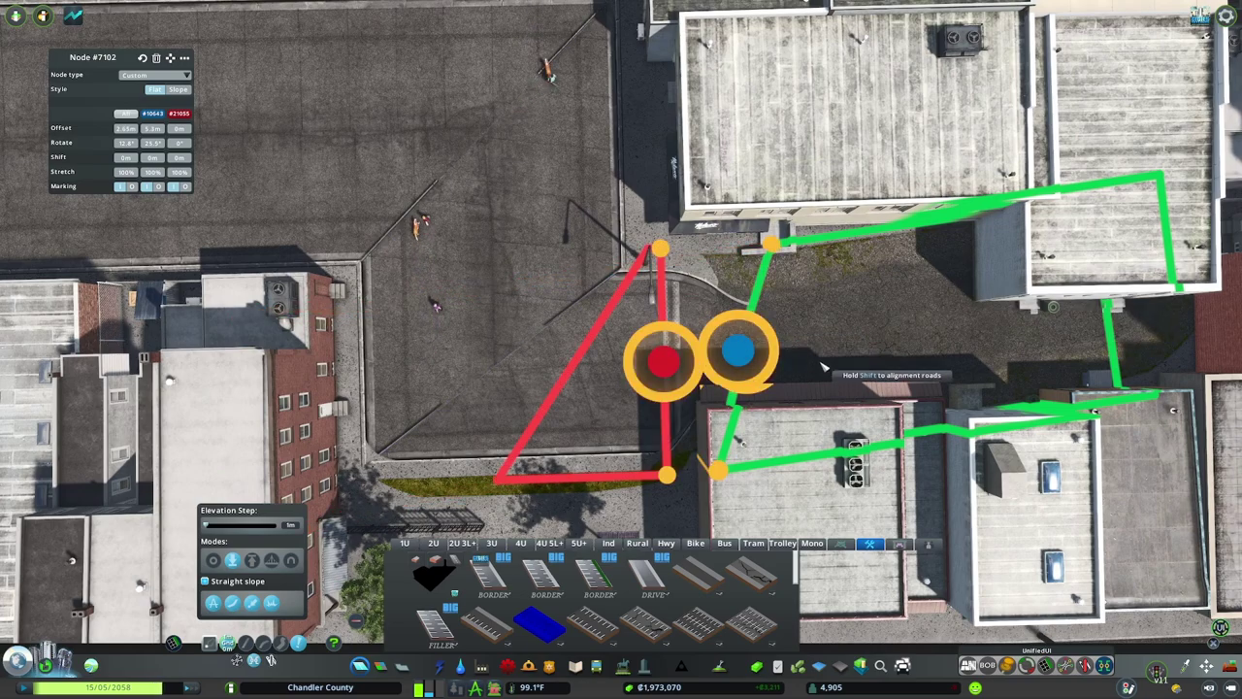
Adjust the alley segment and its far node with Move It to refine the curve where the alley meets the parking road.
key("m")
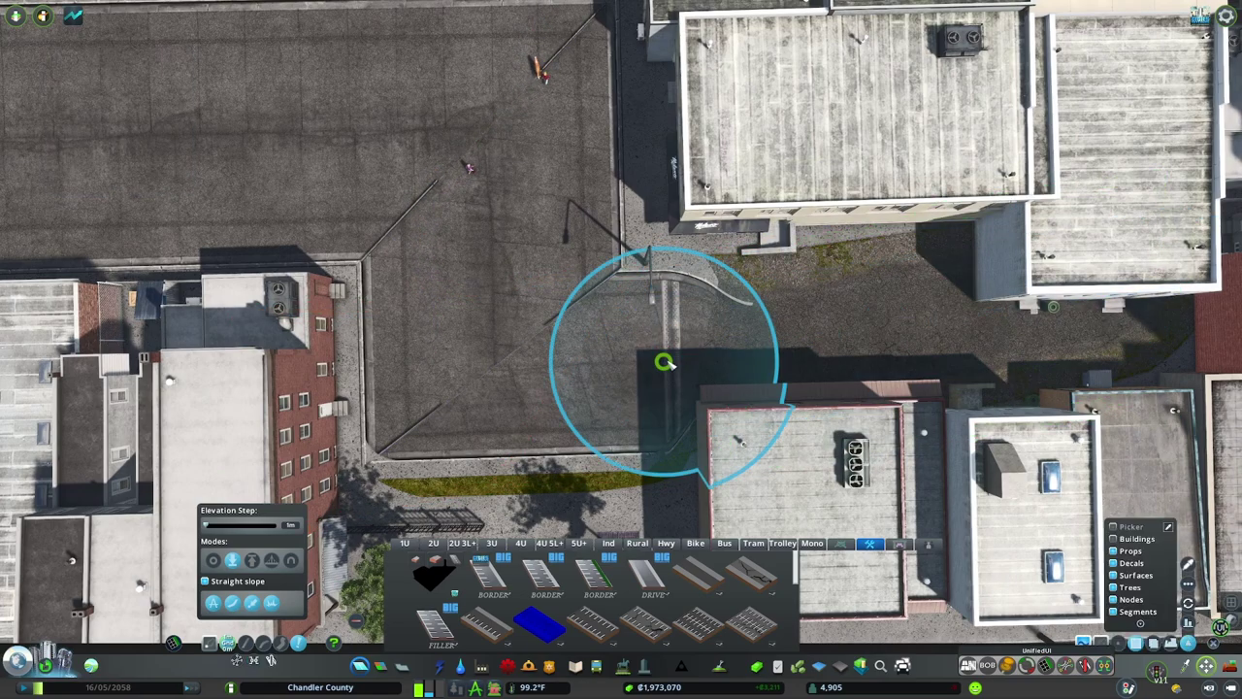
left_click_drag(821, 321, 830, 260)
key("s")
key("d")
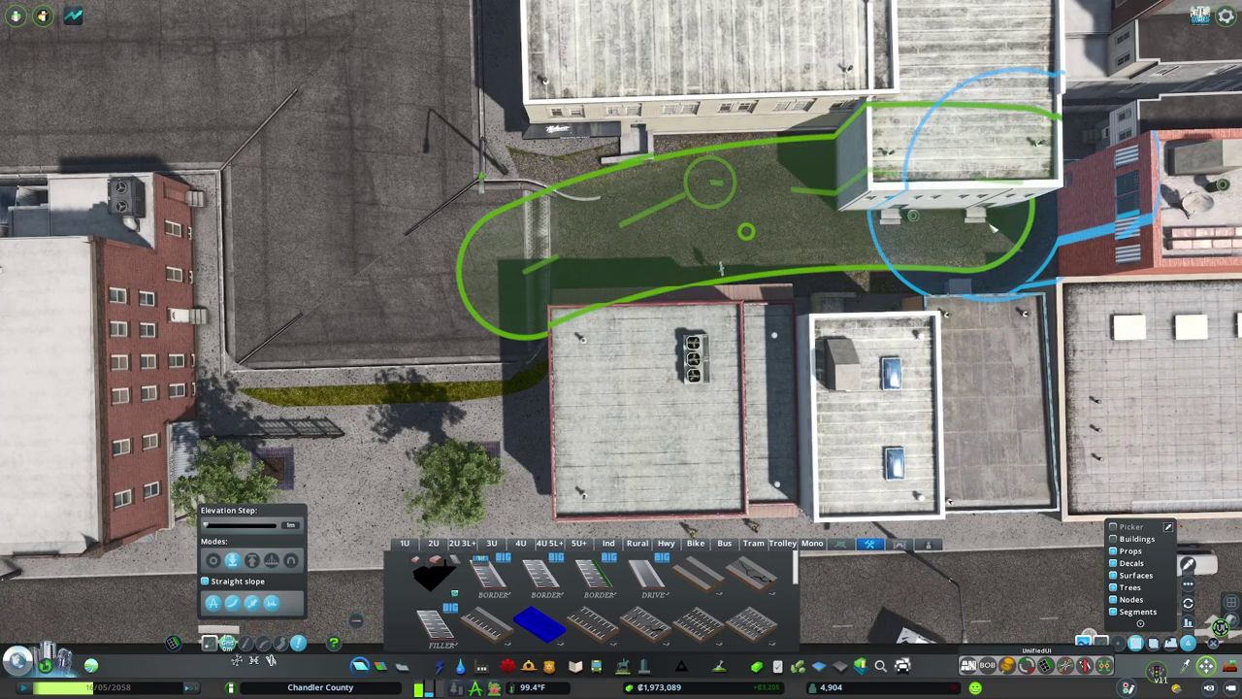
left_click(974, 243)
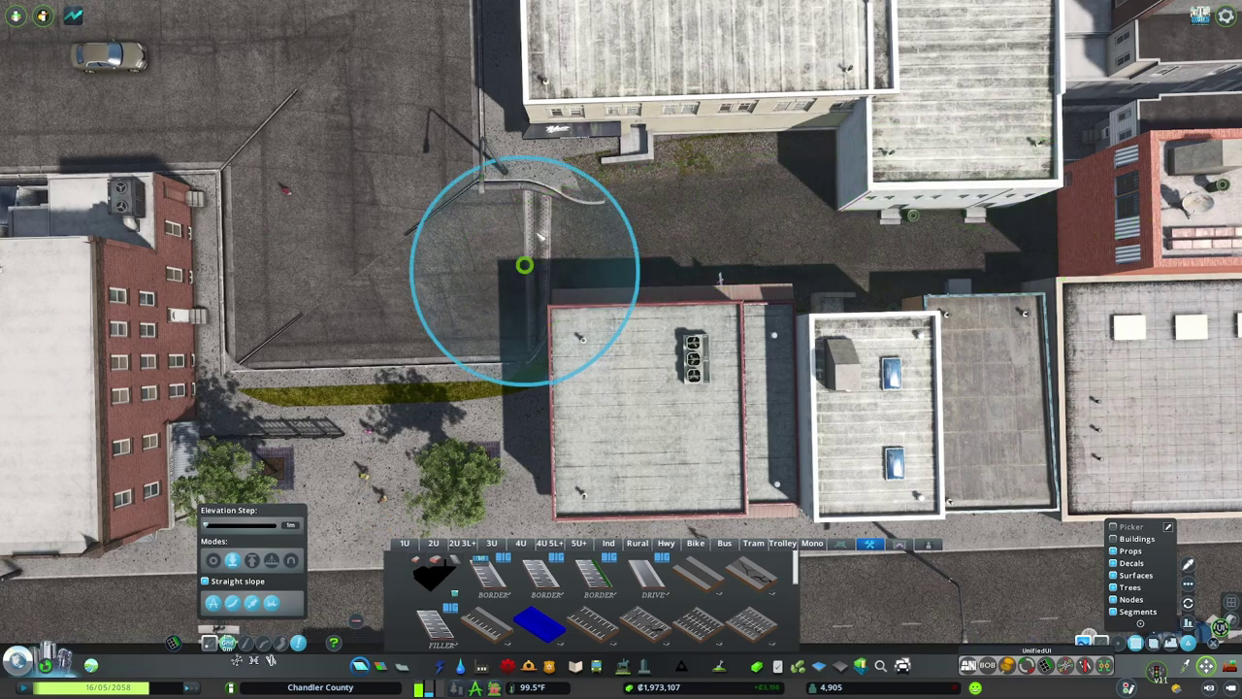
Nudge the lower bend node and the alley junction node together towards the upper bend, leave Move It, and inspect the corner at an angle.
key("a")
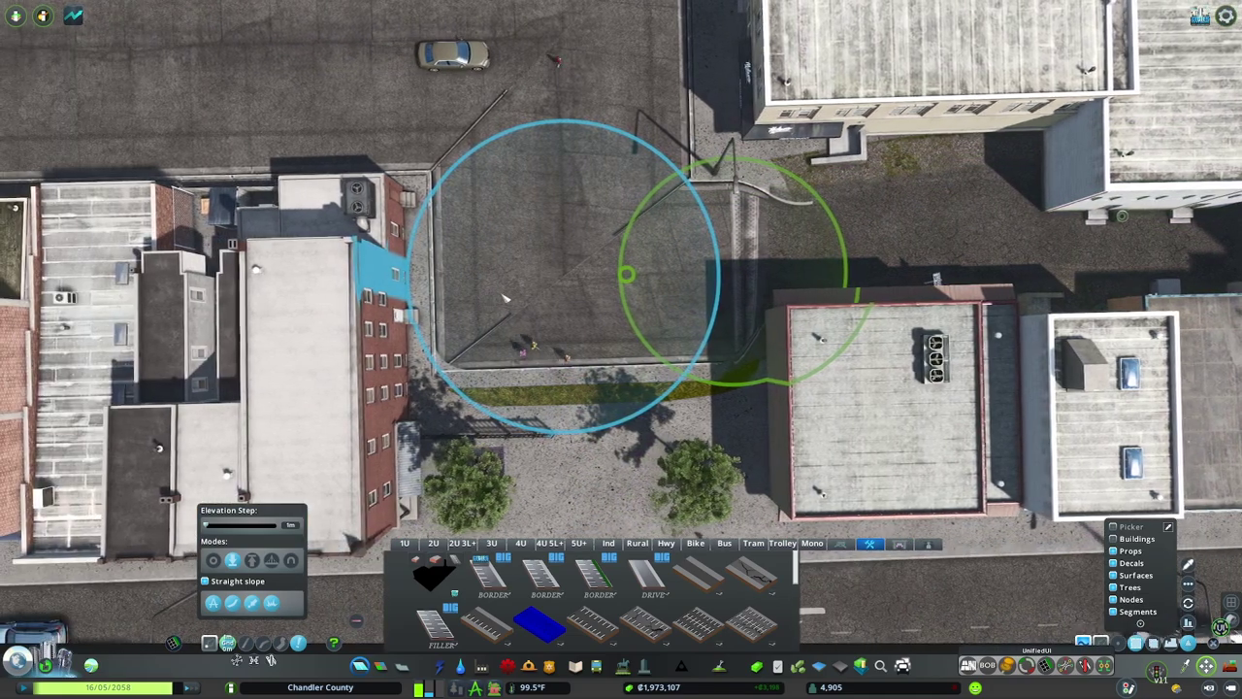
left_click(534, 279, "shift")
left_click_drag(536, 278, 535, 261)
key("Escape")
left_click_drag(609, 288, 735, 396)
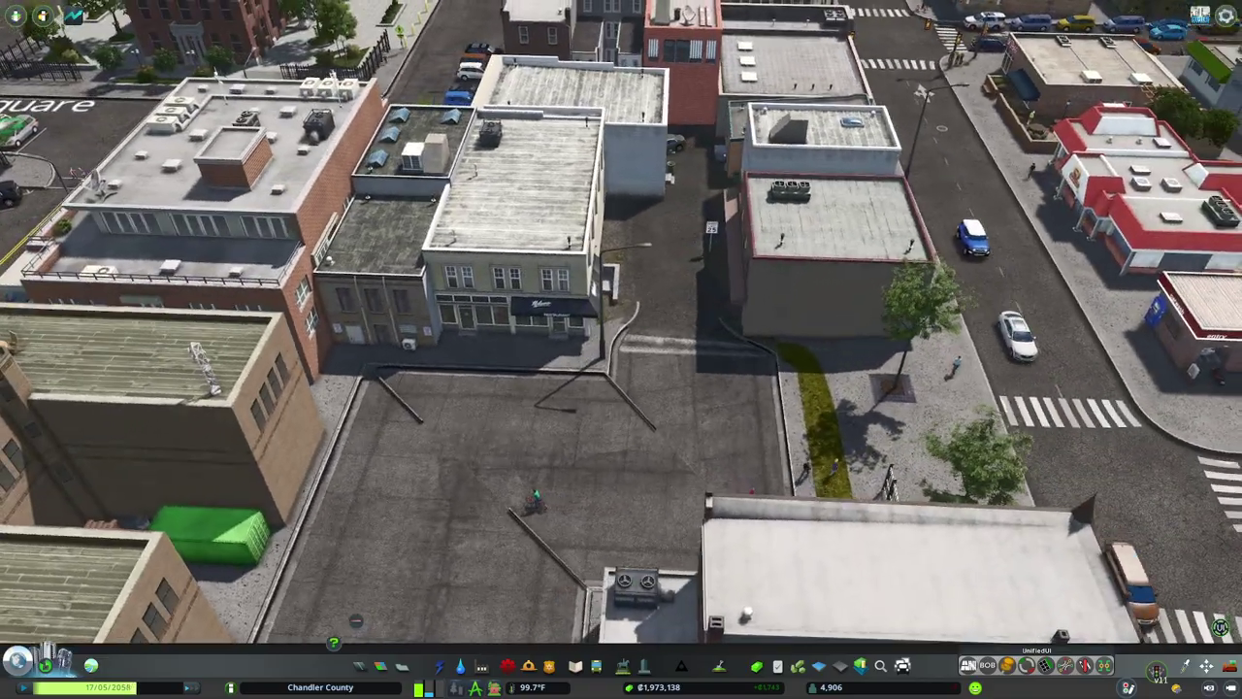
Skew the parking road end at the alley junction node by moving its tree-side corner, giving an offset of about 3.24 m.
scroll(734, 396, "up", 2)
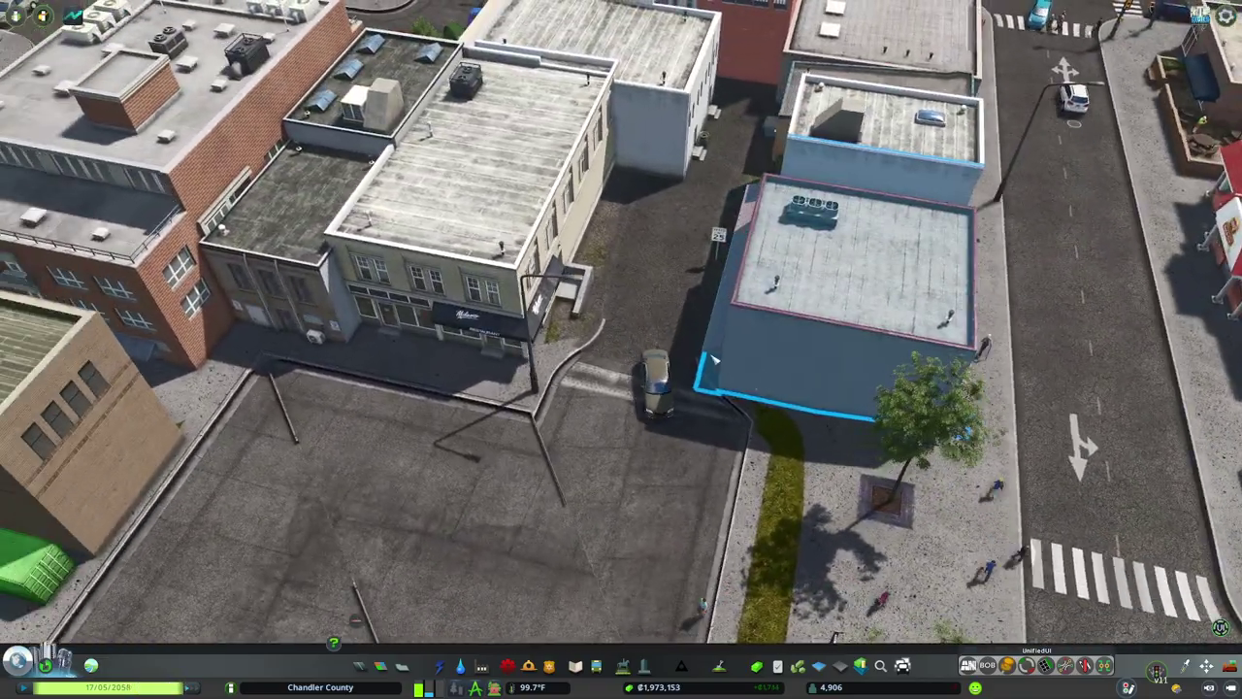
key("a")
left_click_drag(956, 478, 983, 491)
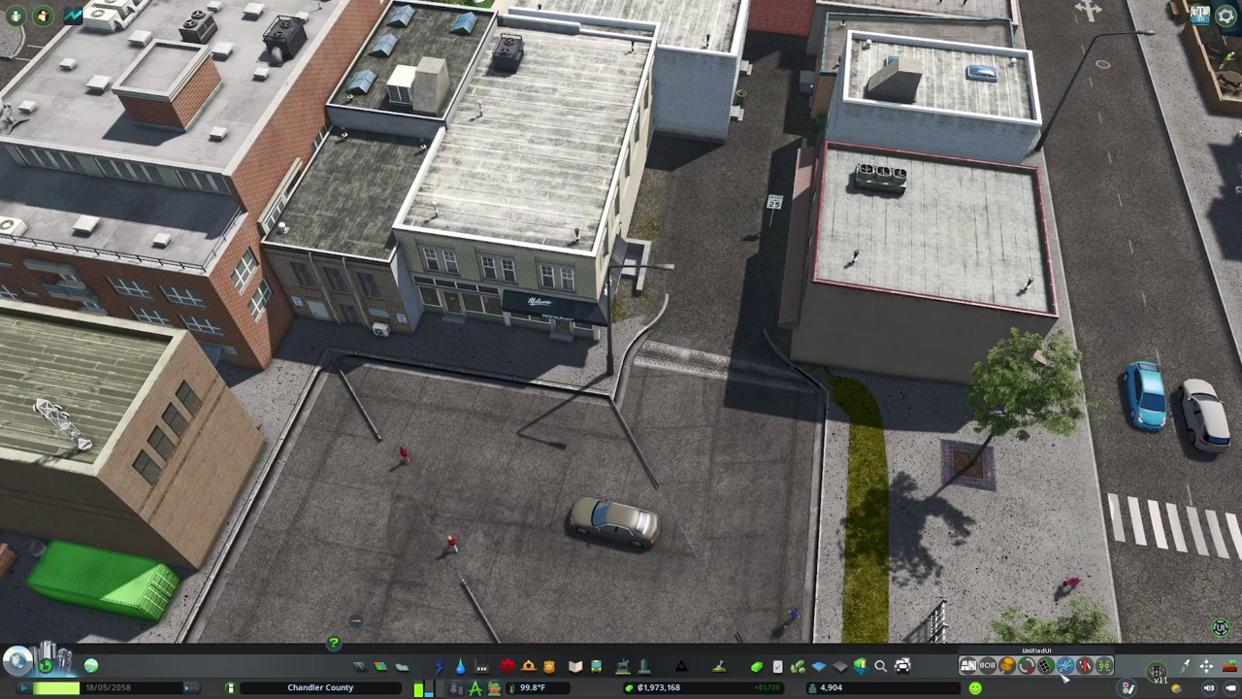
key("ctrl+n")
left_click(756, 366)
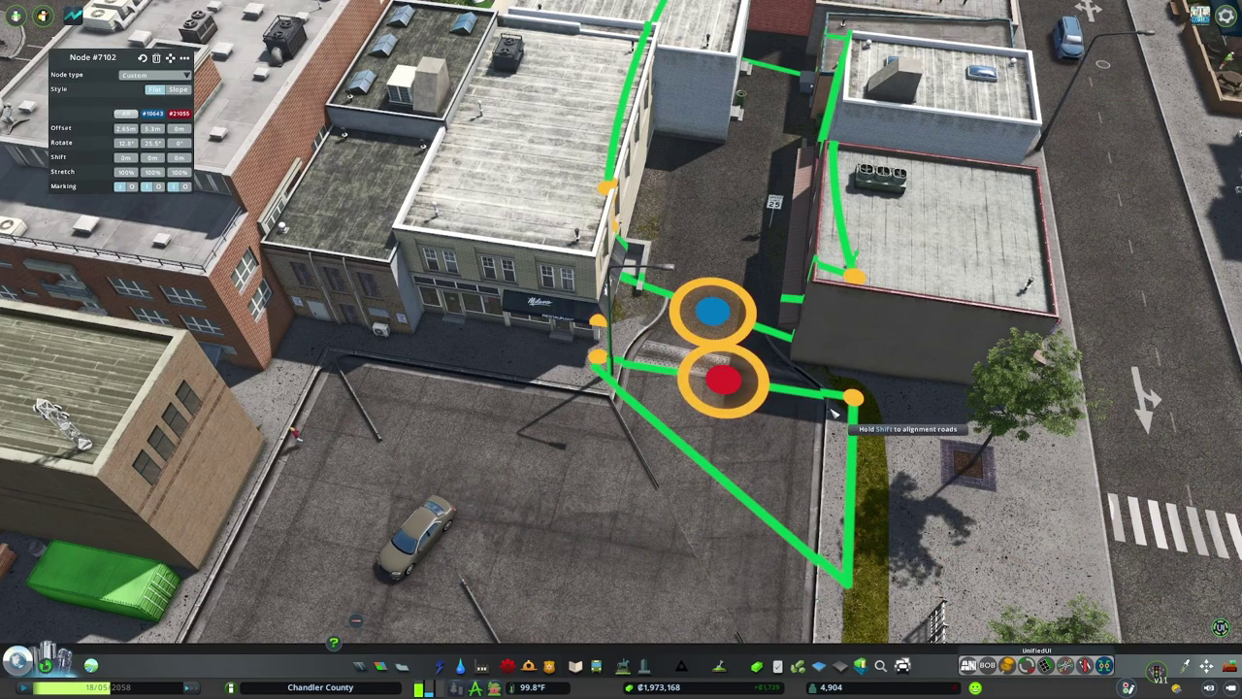
left_click_drag(855, 400, 851, 478)
left_click_drag(763, 236, 822, 434)
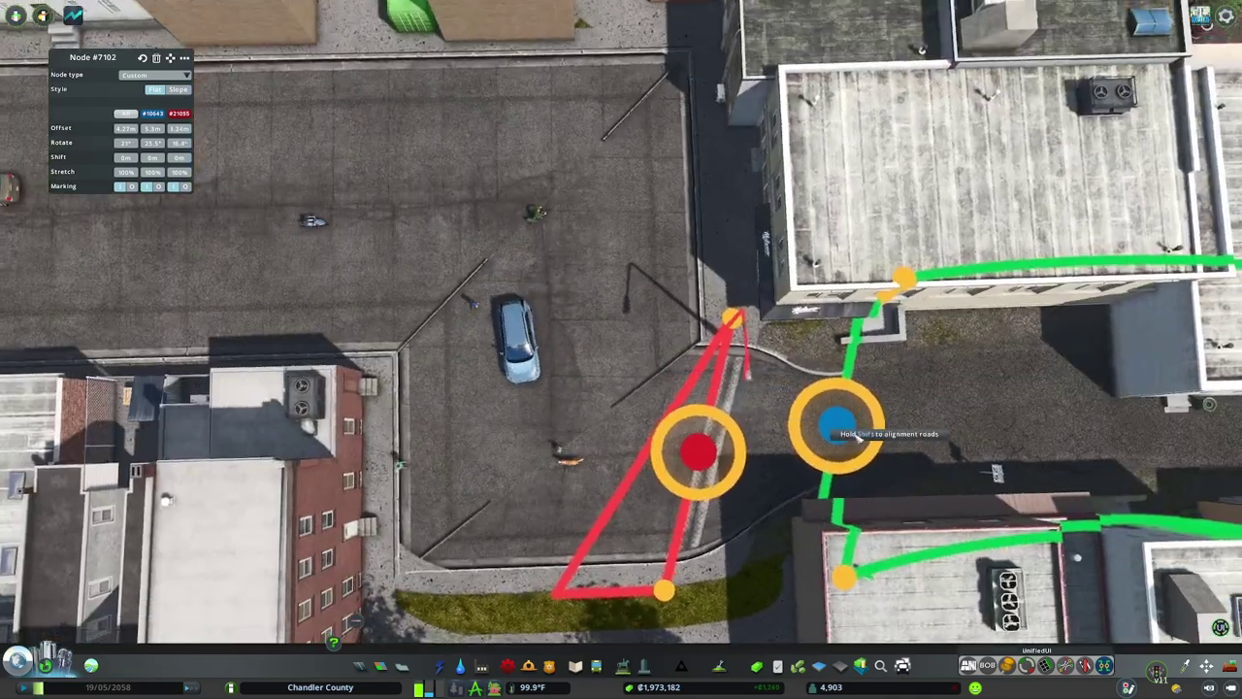
key("s")
left_click_drag(832, 314, 752, 329)
key("d")
key("Escape")
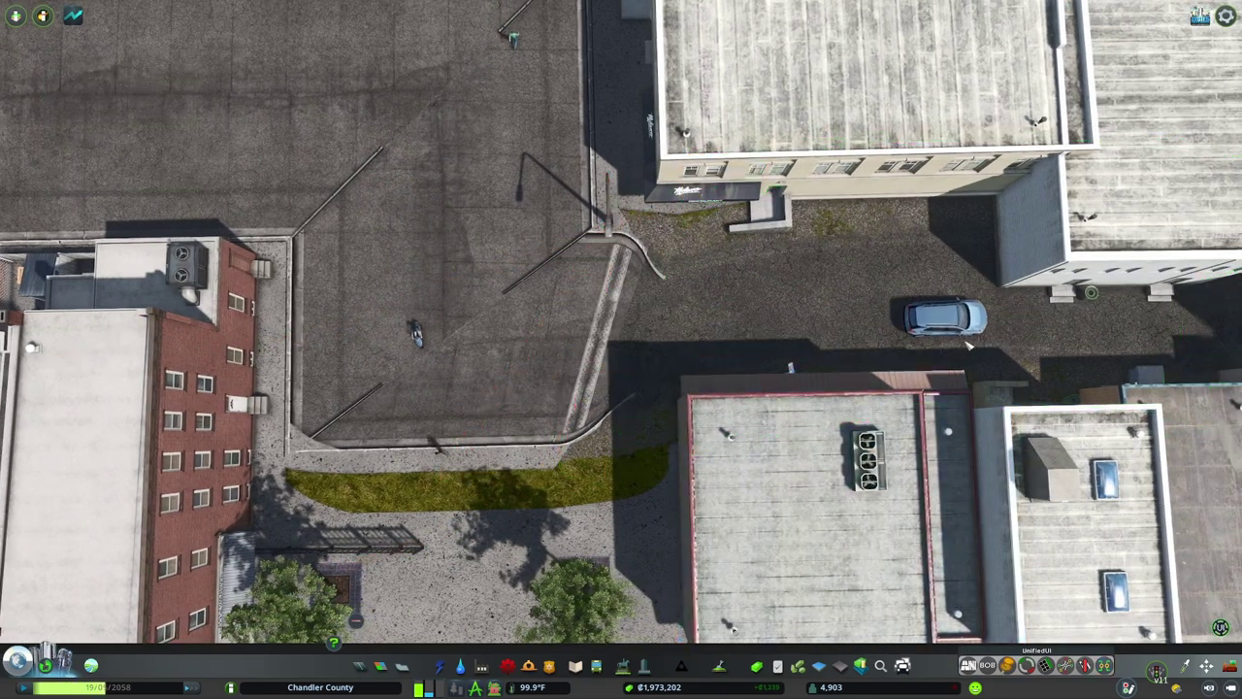
Shift the alley segment's curve slightly with Move It to refine its line between the buildings.
key("m")
left_click(932, 331)
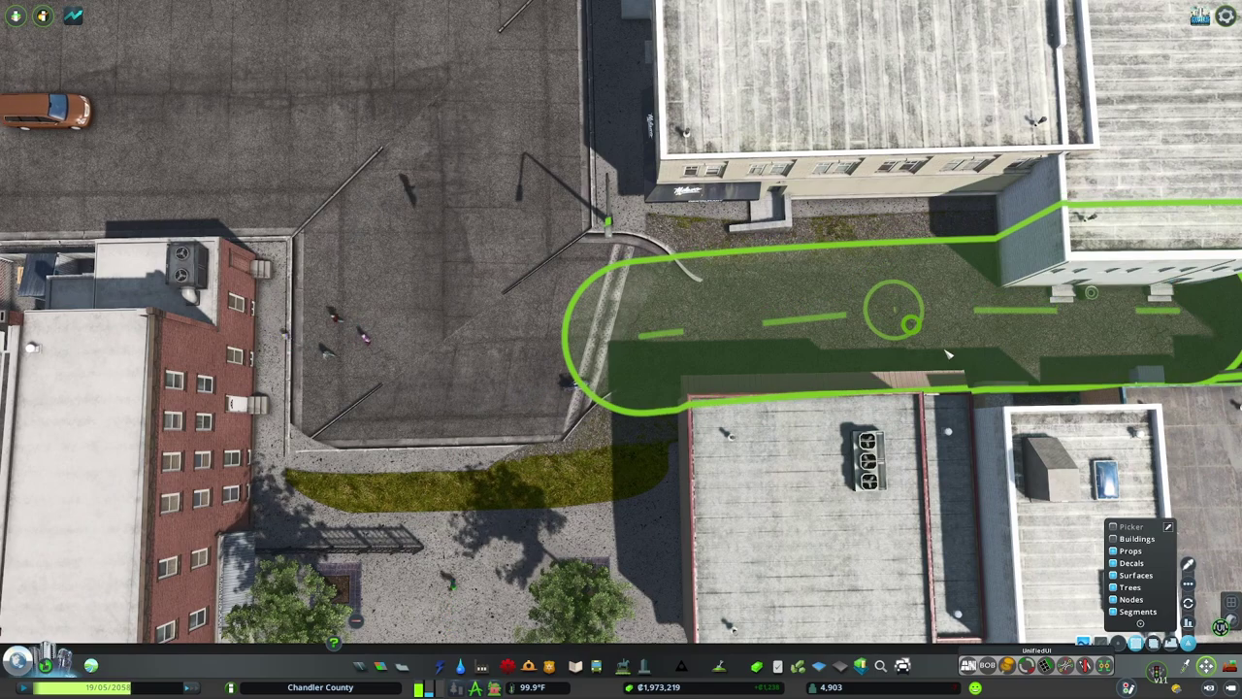
mouse_move(937, 333)
left_mouse_down()
mouse_move(930, 292)
mouse_move(888, 335)
mouse_move(946, 352)
left_mouse_up()
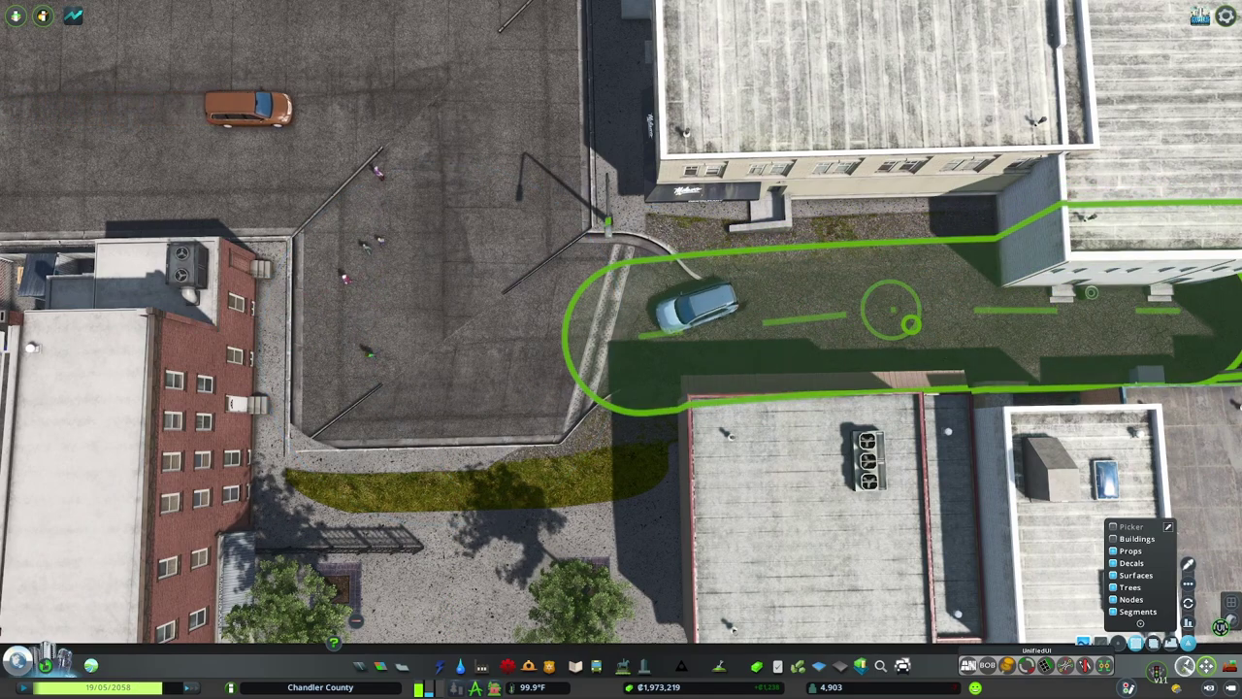
Adjust the alley end's corner offset at the junction node beside the red-edged building.
key("a")
left_click(1104, 665)
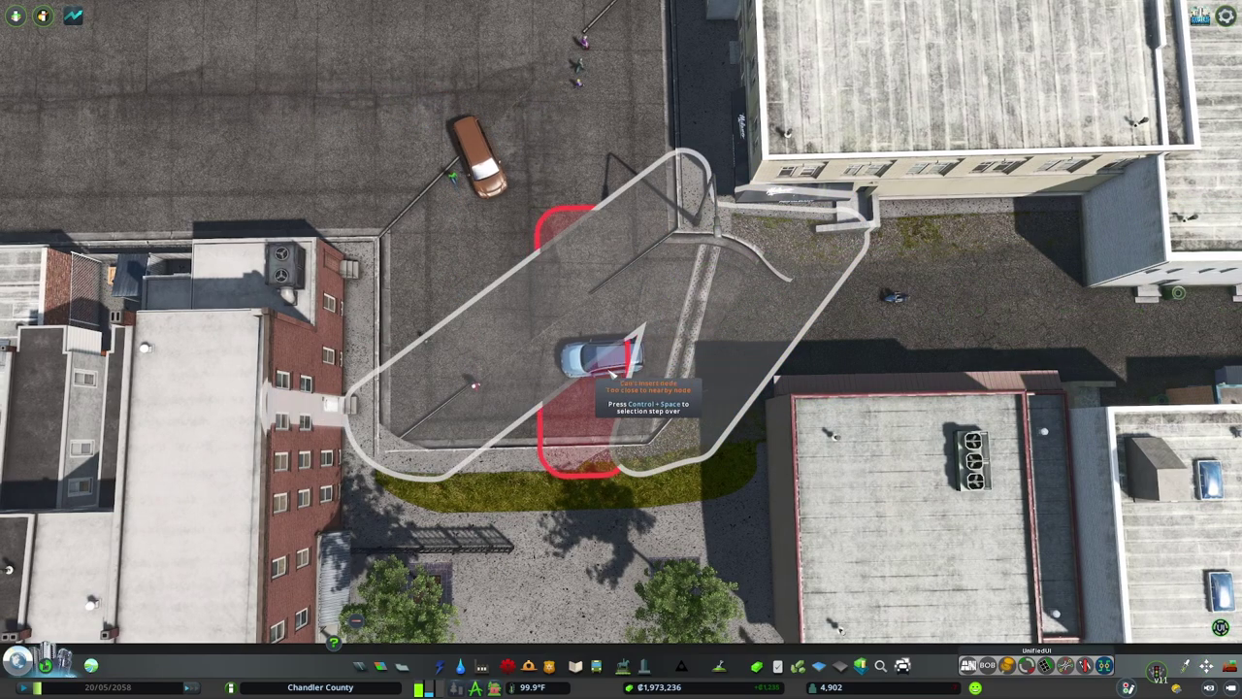
left_click(683, 387)
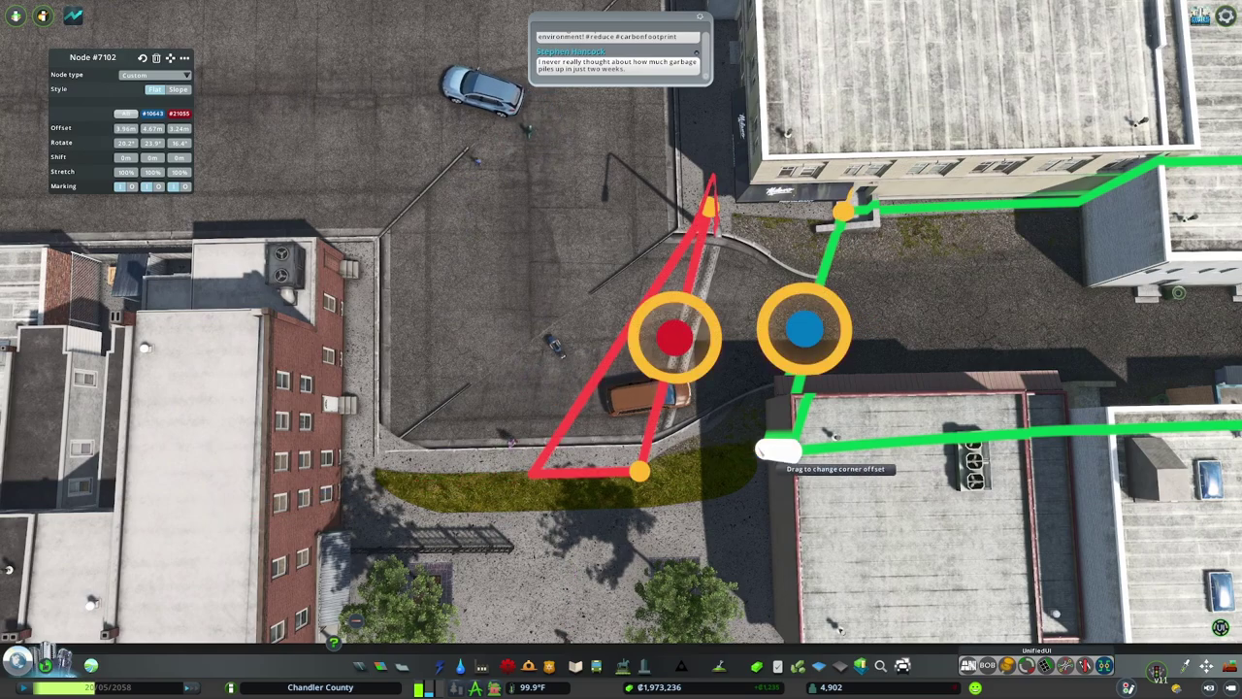
scroll(765, 451, "down", 2)
key("Escape")
Brush away the grass patches along the parking road's tree-side kerb and beside the alley, using brush size 16.
left_click(841, 665)
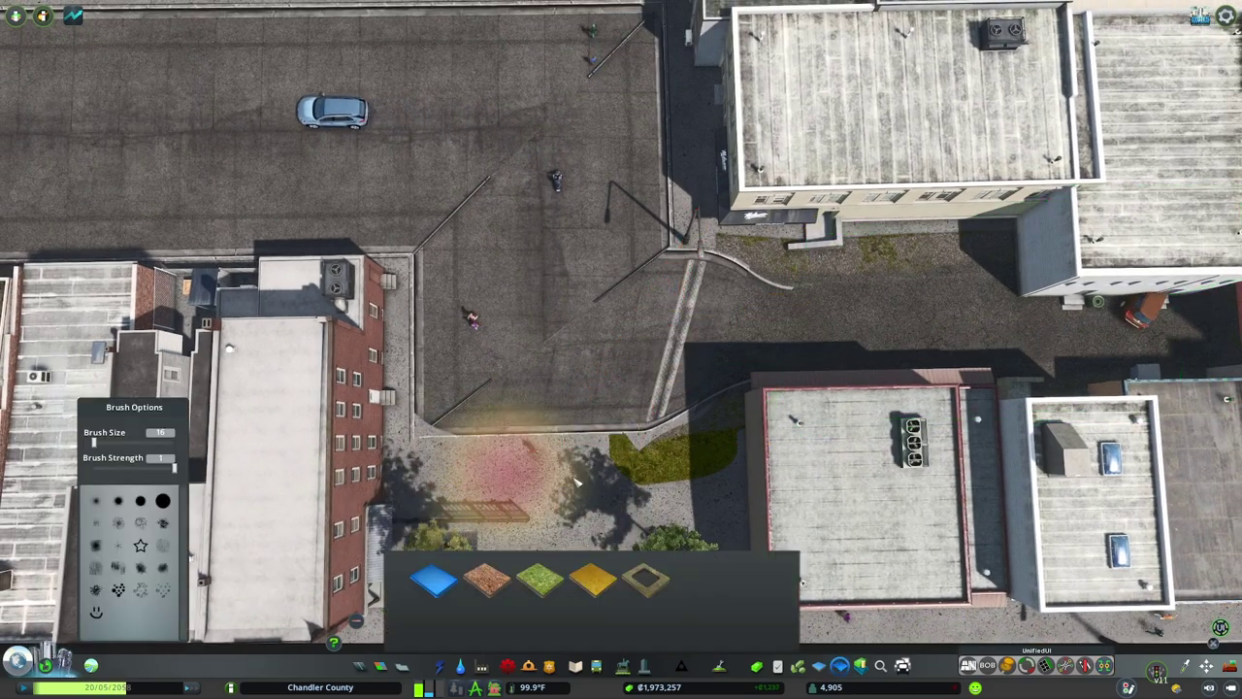
key("d")
mouse_move(786, 277)
left_mouse_down()
mouse_move(488, 273)
mouse_move(639, 362)
mouse_move(536, 322)
left_mouse_up()
key("a")
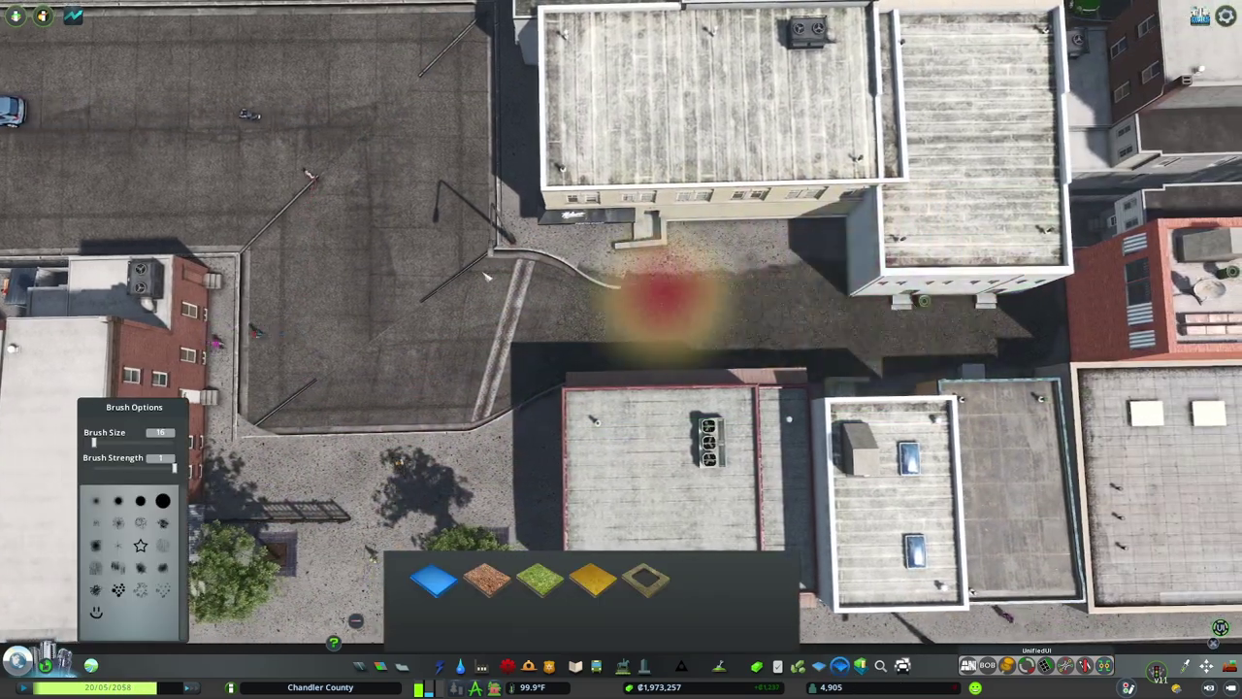
key("w")
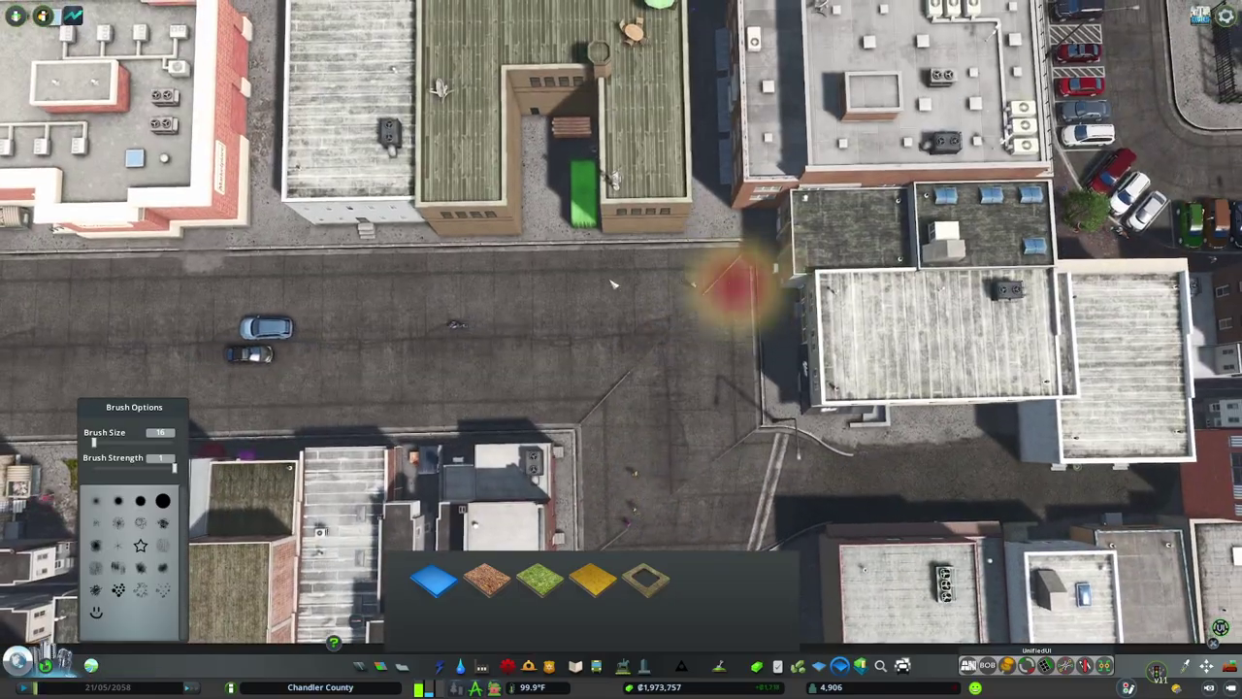
key("d")
key("s")
scroll(812, 353, "up", 3)
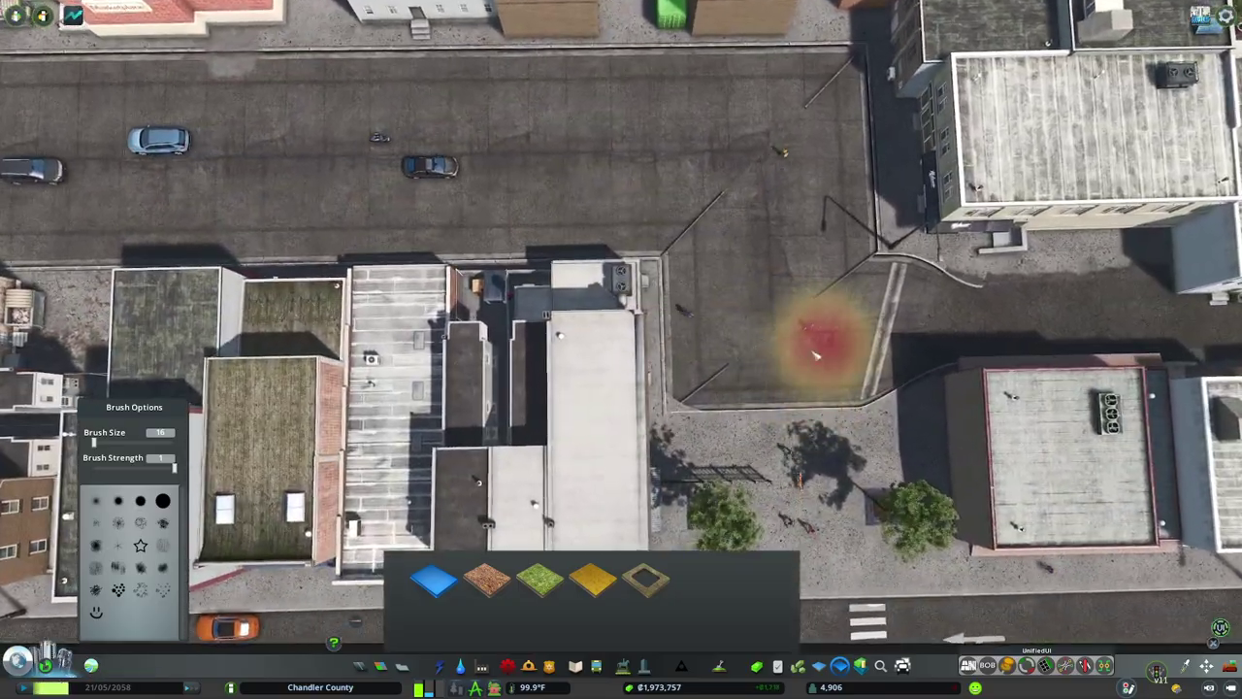
mouse_move(812, 352)
left_mouse_down()
mouse_move(625, 355)
mouse_move(715, 429)
mouse_move(626, 359)
mouse_move(756, 382)
mouse_move(842, 420)
left_mouse_up()
key("Escape")
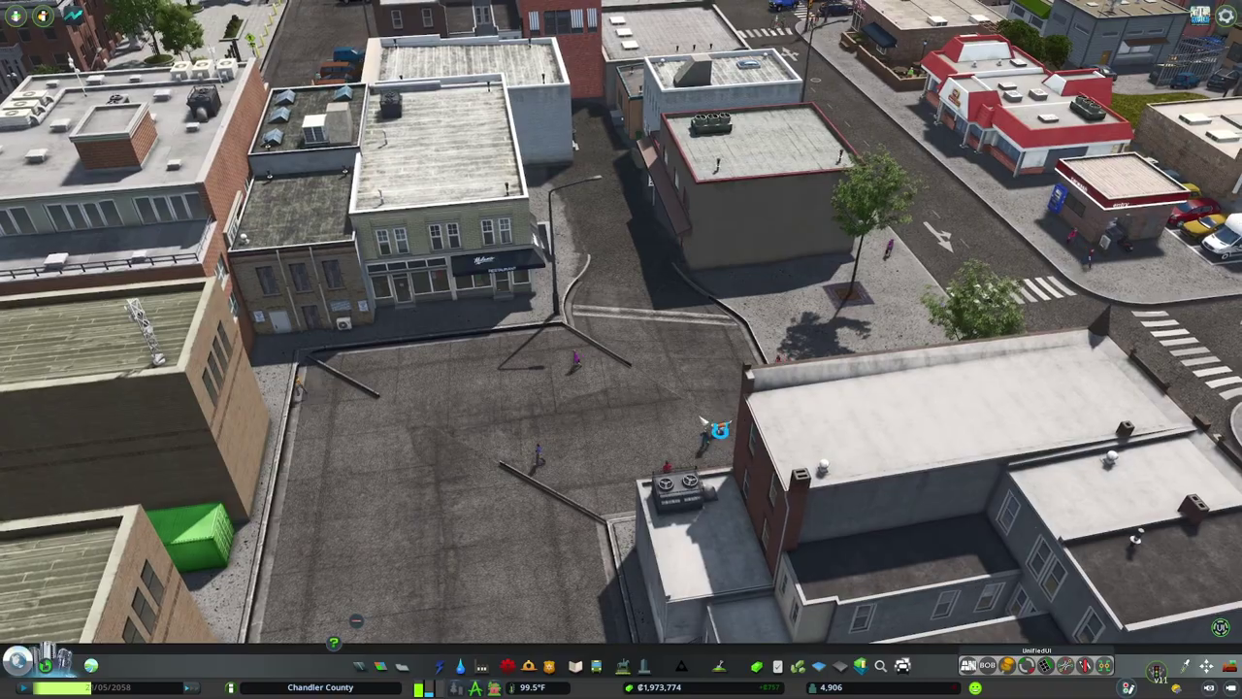
Reposition both corner points of the alley end at the junction node, bringing them close to the parking road's edge.
key("w")
scroll(756, 382, "down", 3)
scroll(756, 383, "up", 3)
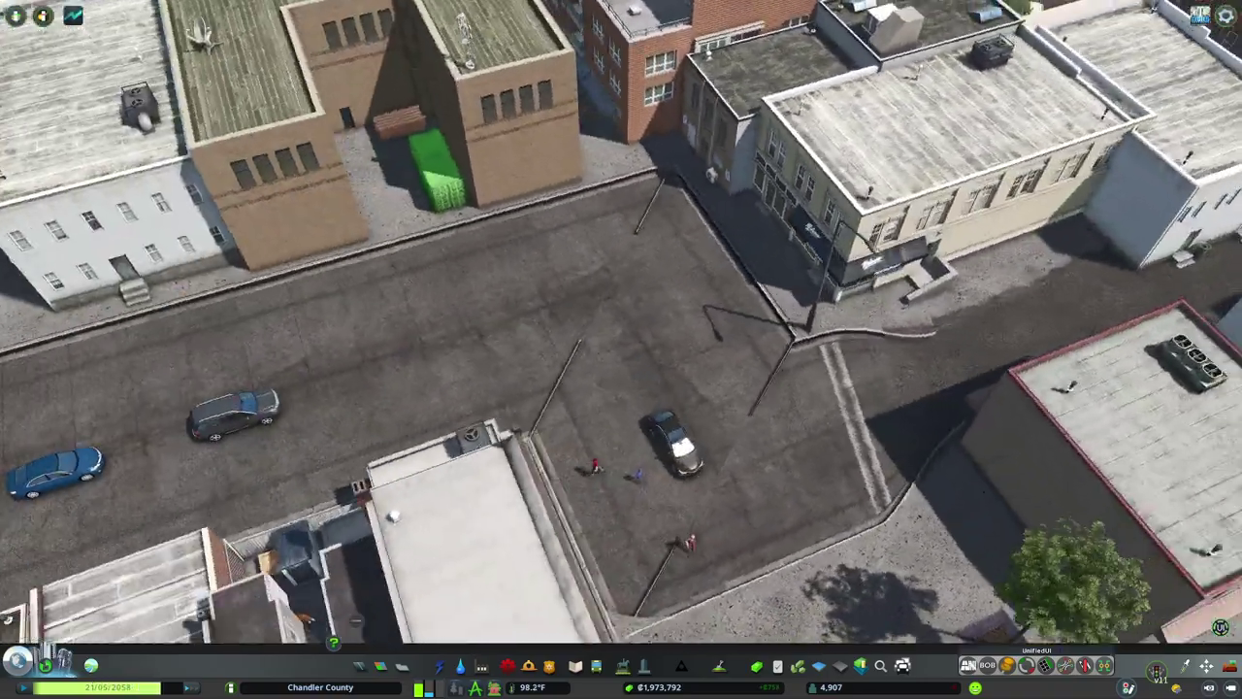
scroll(621, 349, "down", 3)
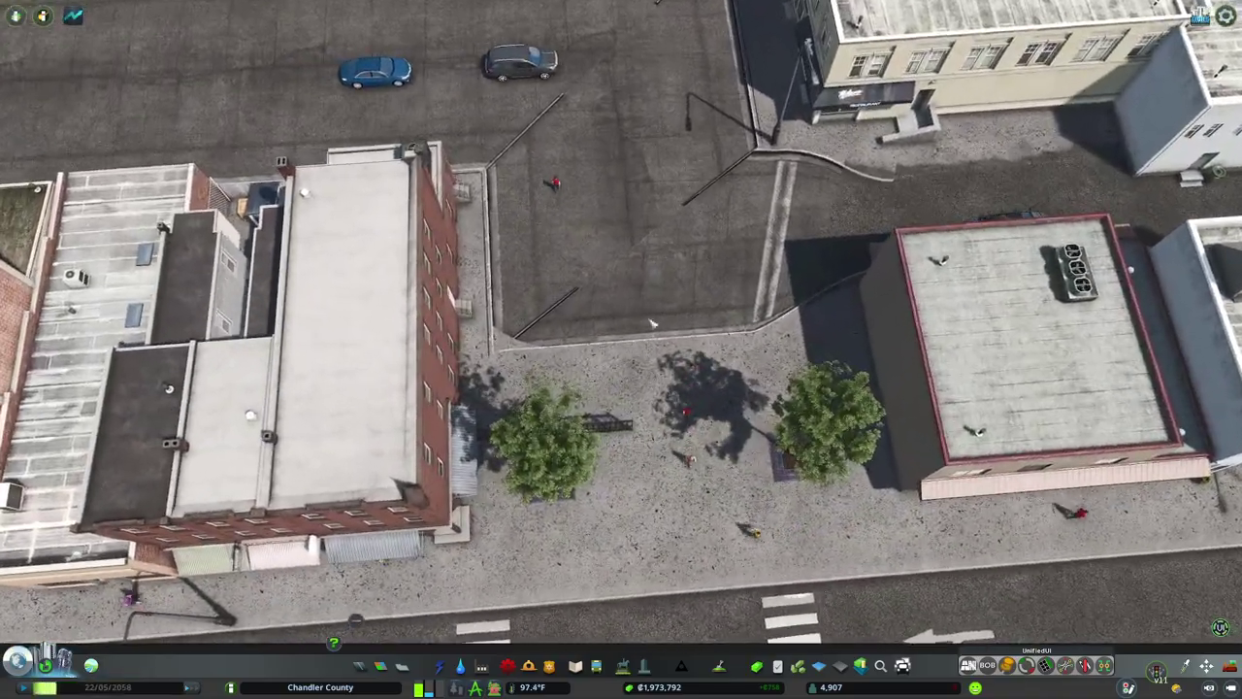
key("m")
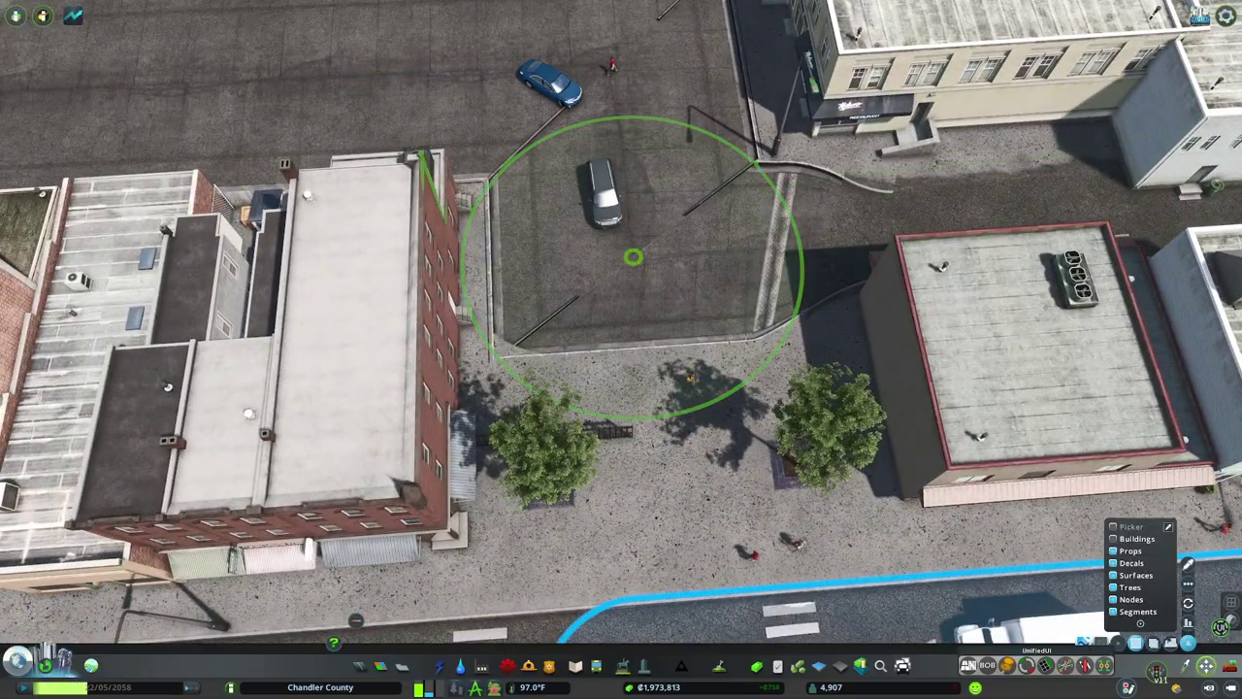
scroll(629, 260, "up", 2)
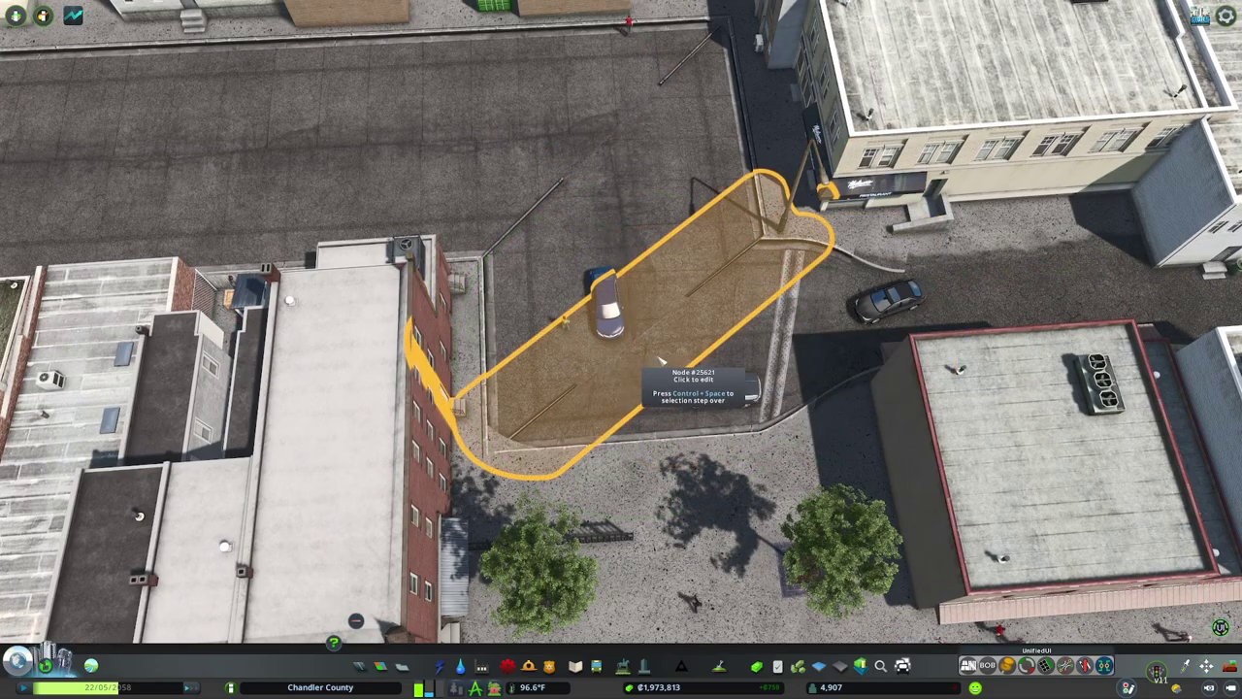
left_click(797, 423)
left_click_drag(955, 429, 468, 273)
key("w")
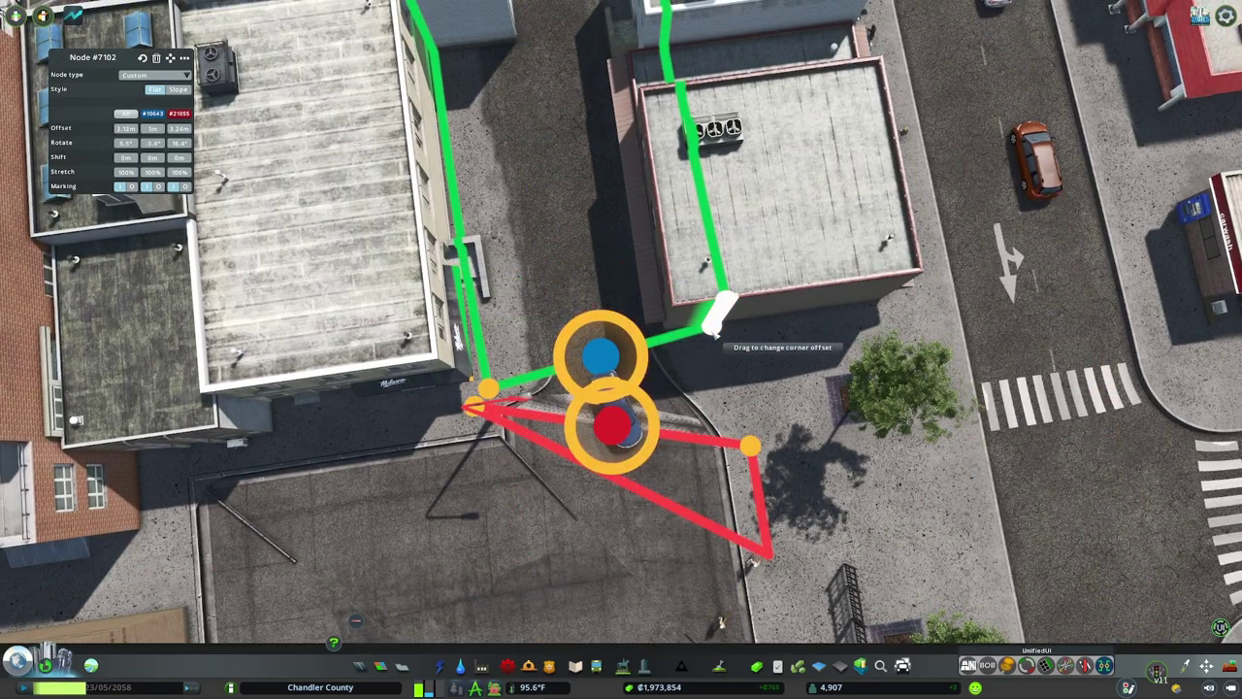
left_click_drag(728, 490, 753, 561)
left_click_drag(458, 227, 472, 313)
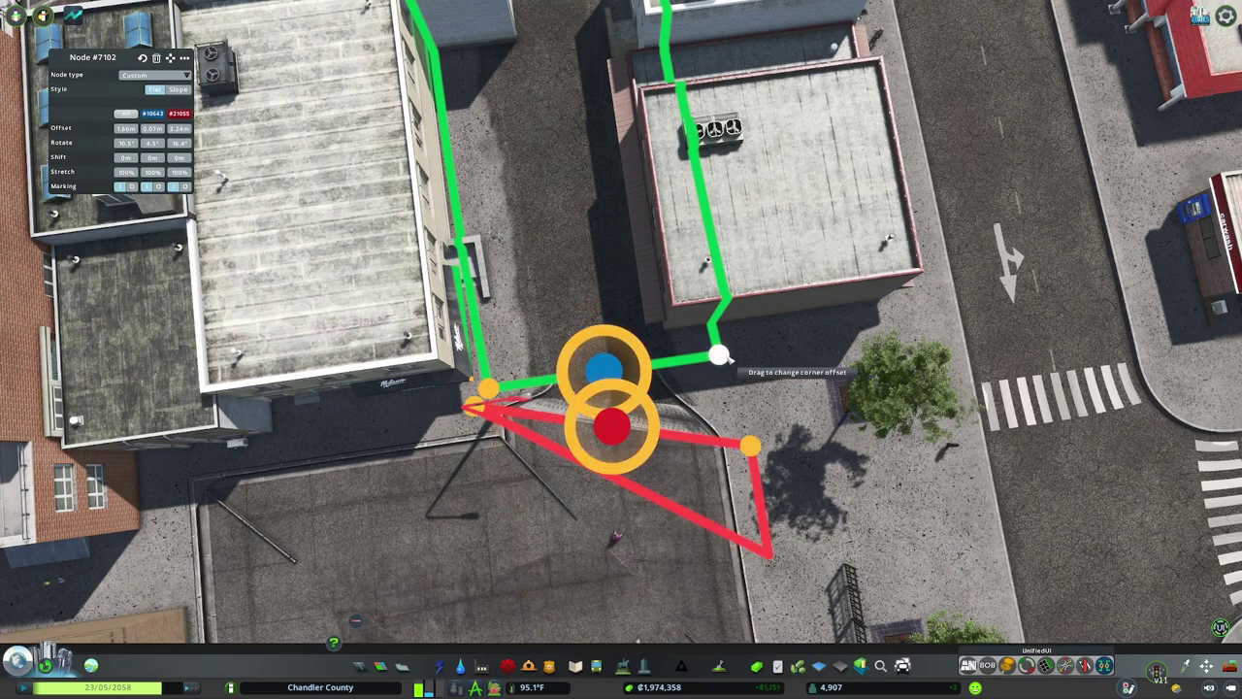
left_click_drag(738, 431, 745, 469)
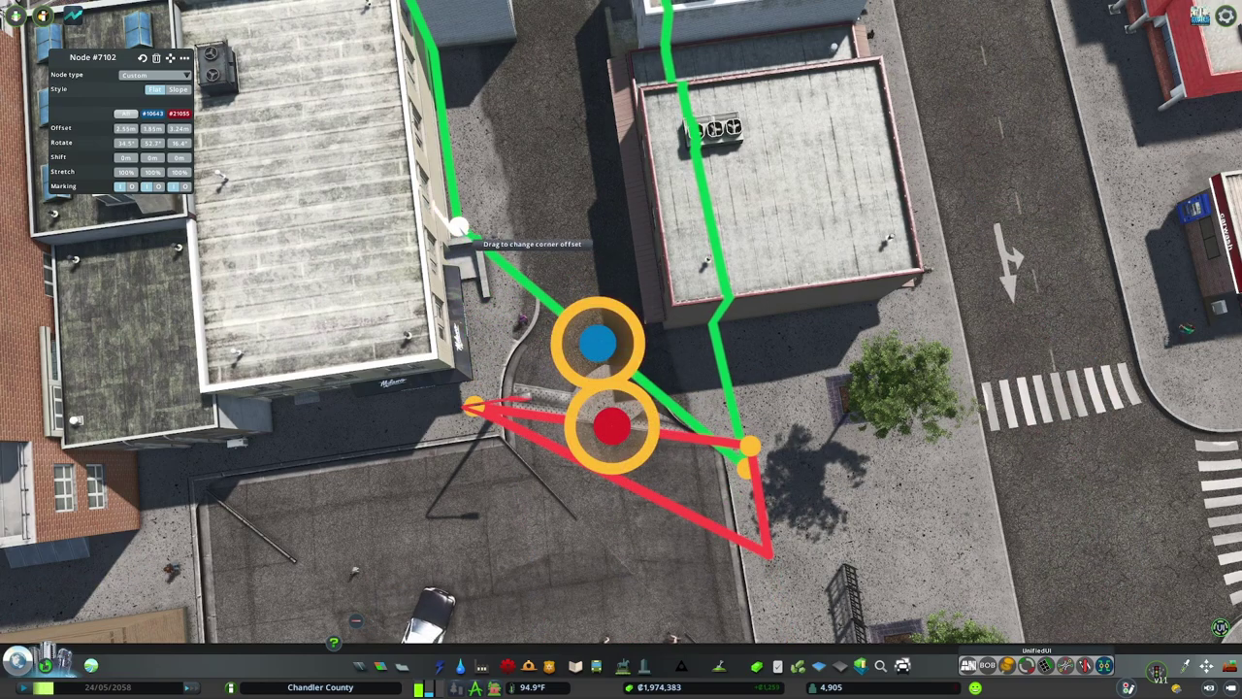
key("Escape")
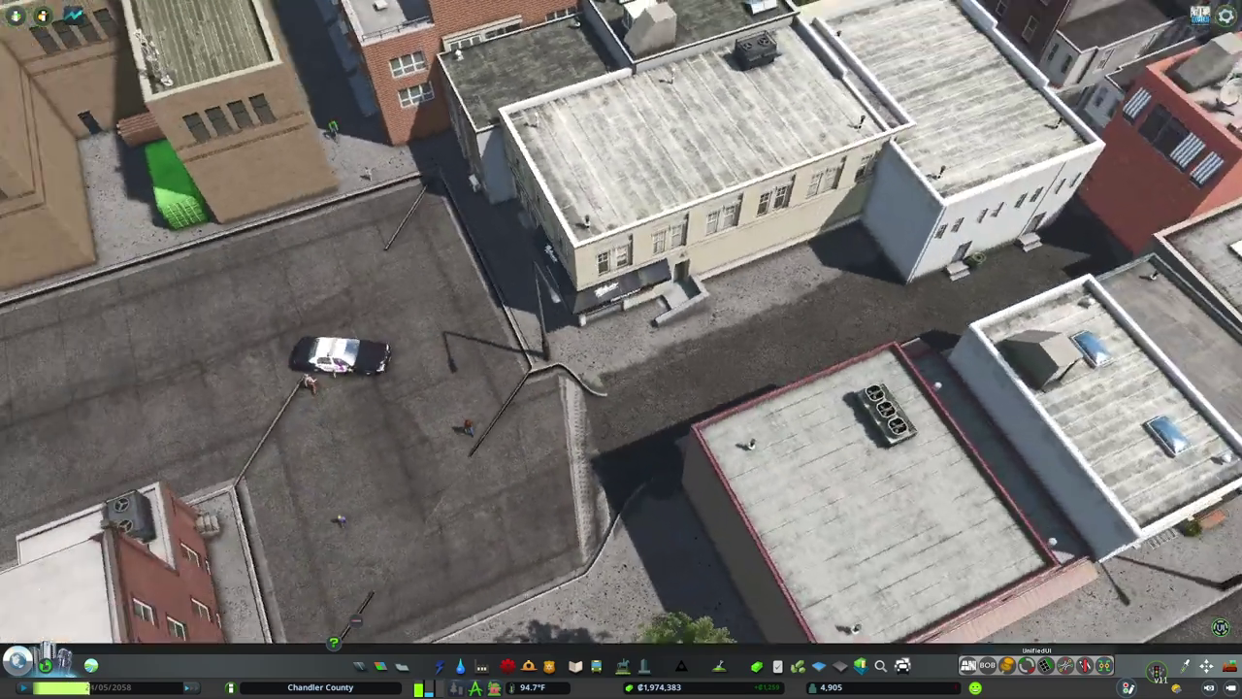
Remove the pale strip across the joint between the parking road and the alley through the junction node's settings.
key("s")
key("w")
key("a")
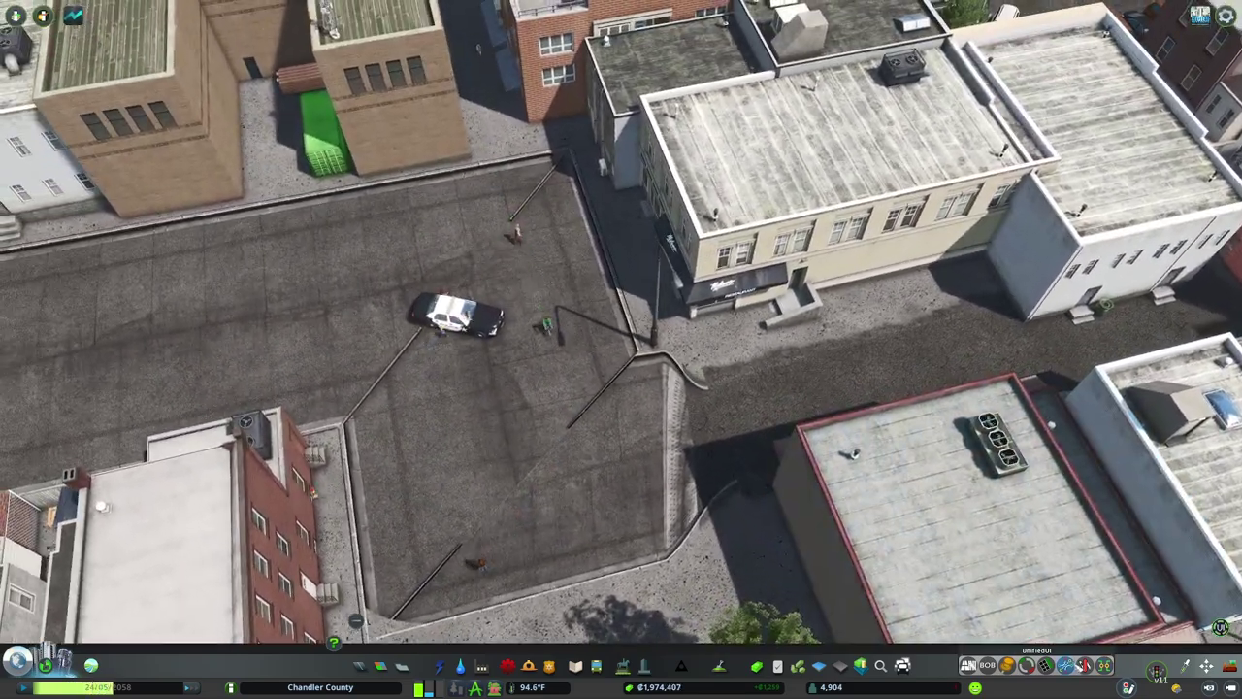
left_click(701, 456)
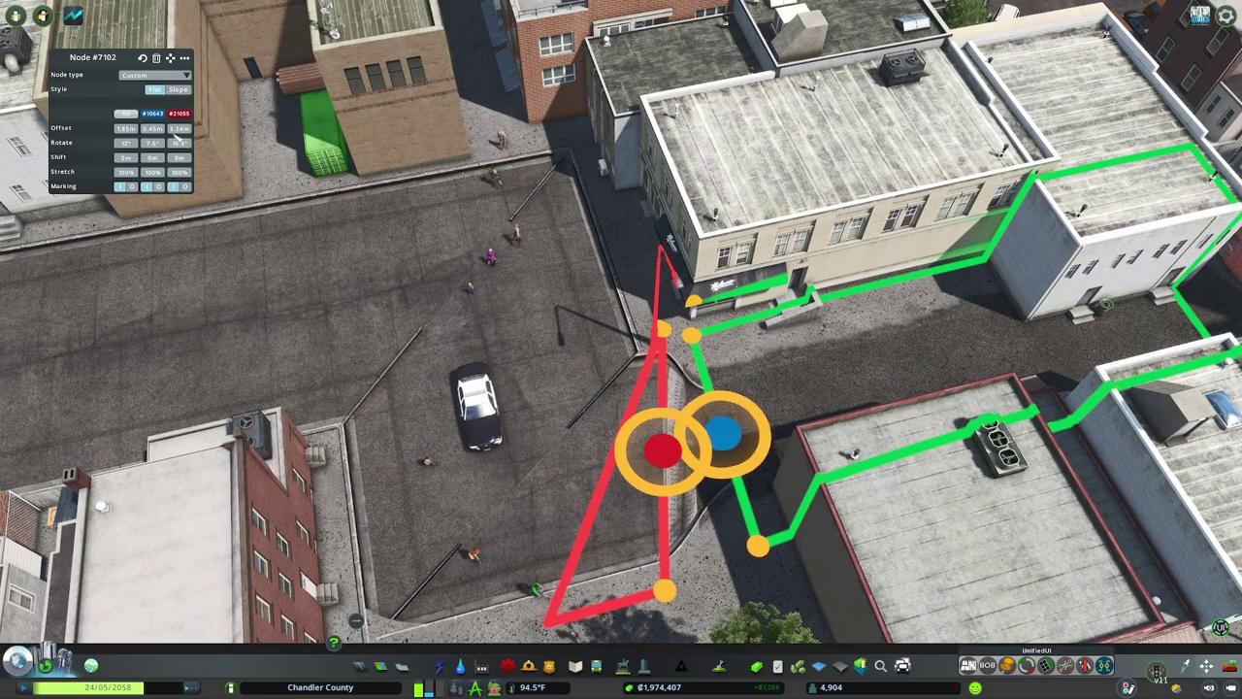
key("Escape")
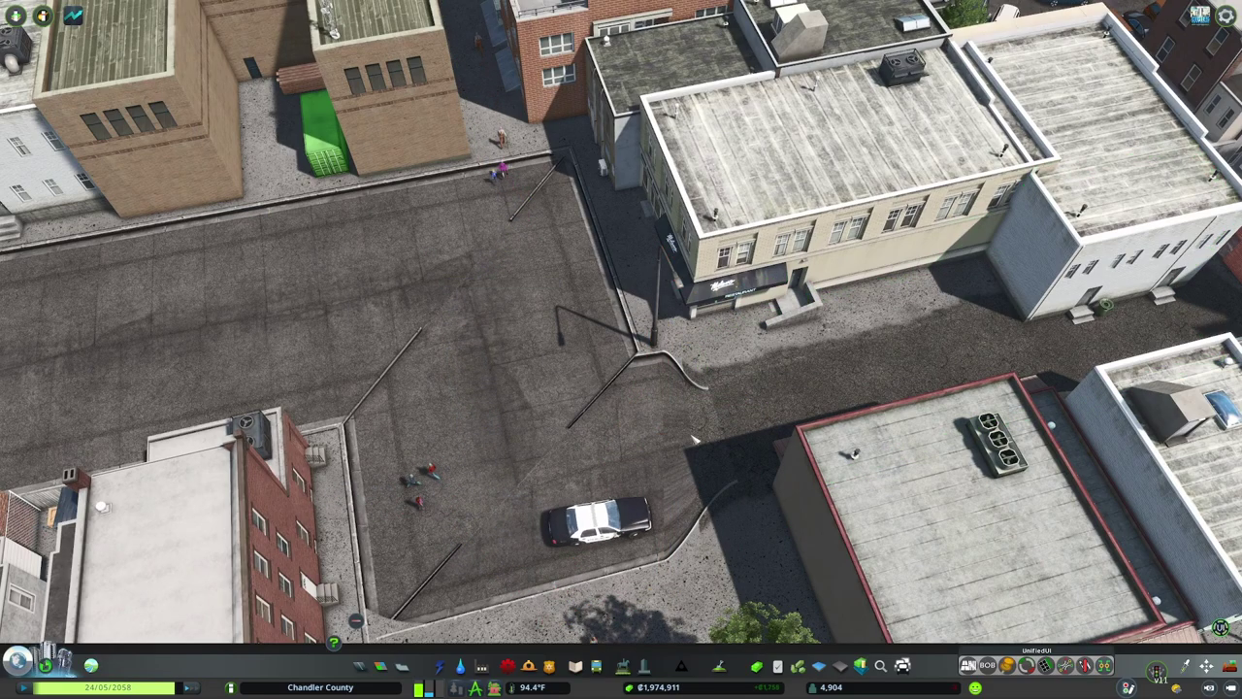
Inspect the joined alley and parking road corner from several angles and heights.
left_click_drag(379, 260, 553, 209)
left_click_drag(718, 359, 924, 603)
key("w")
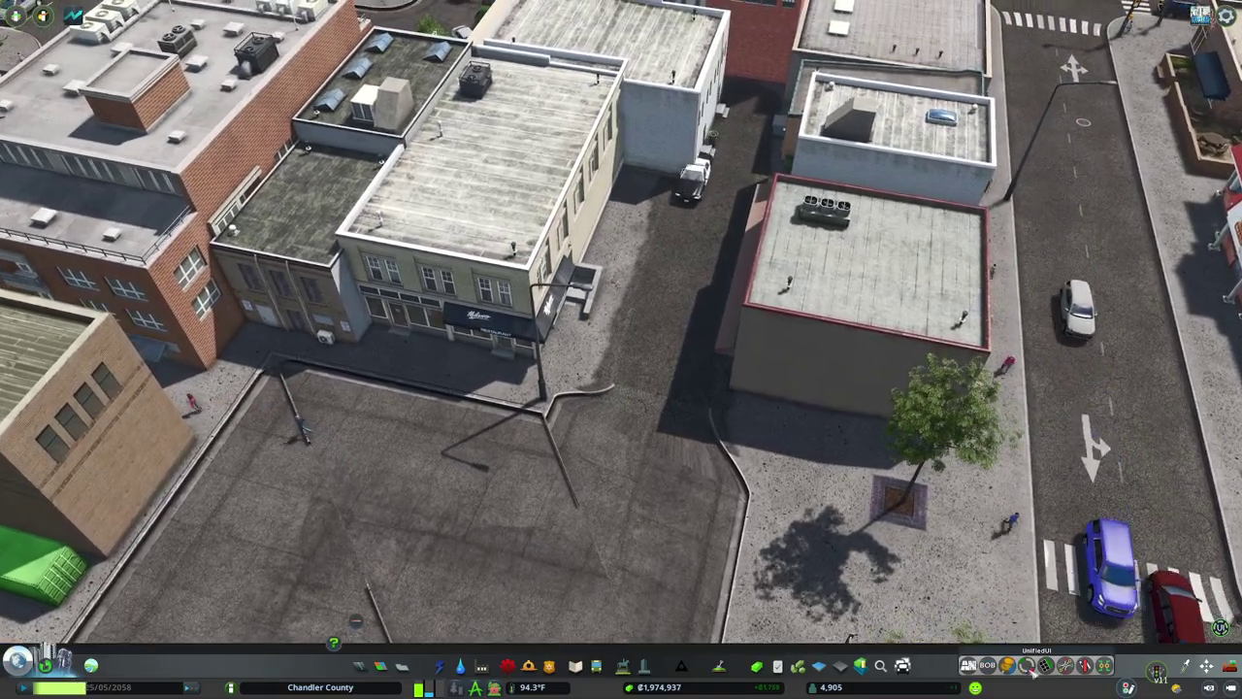
scroll(624, 349, "down", 3)
key("e")
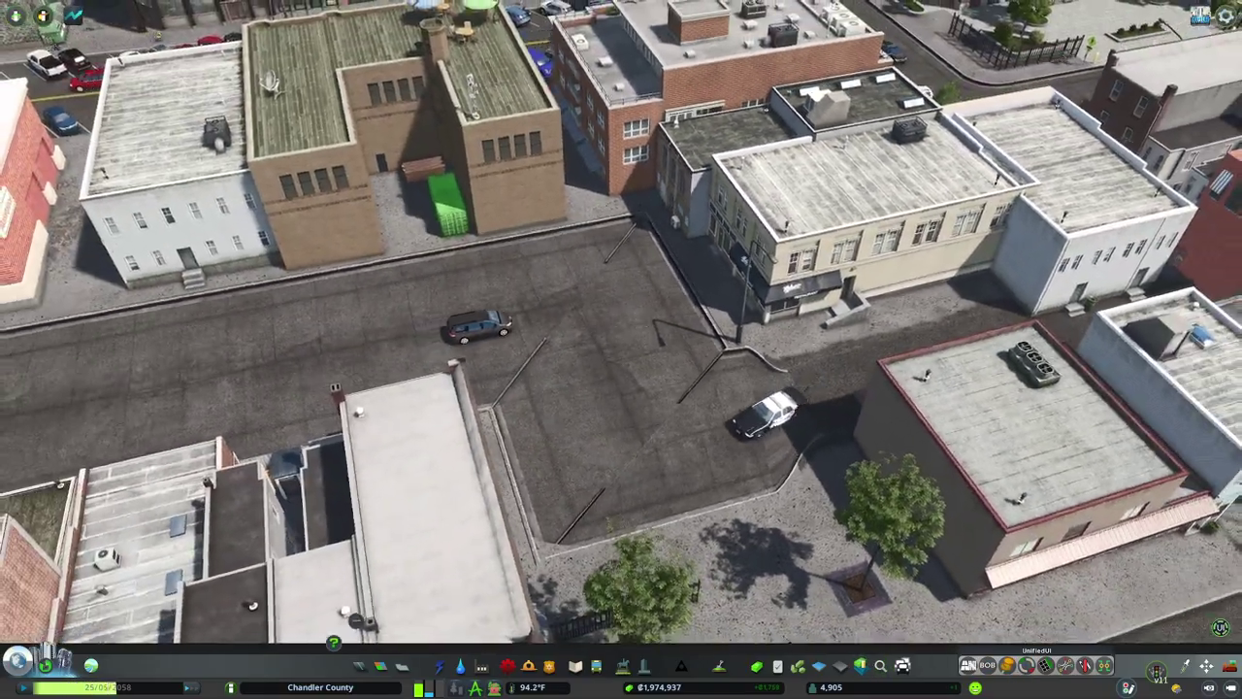
scroll(665, 366, "down", 2)
scroll(668, 330, "up", 3)
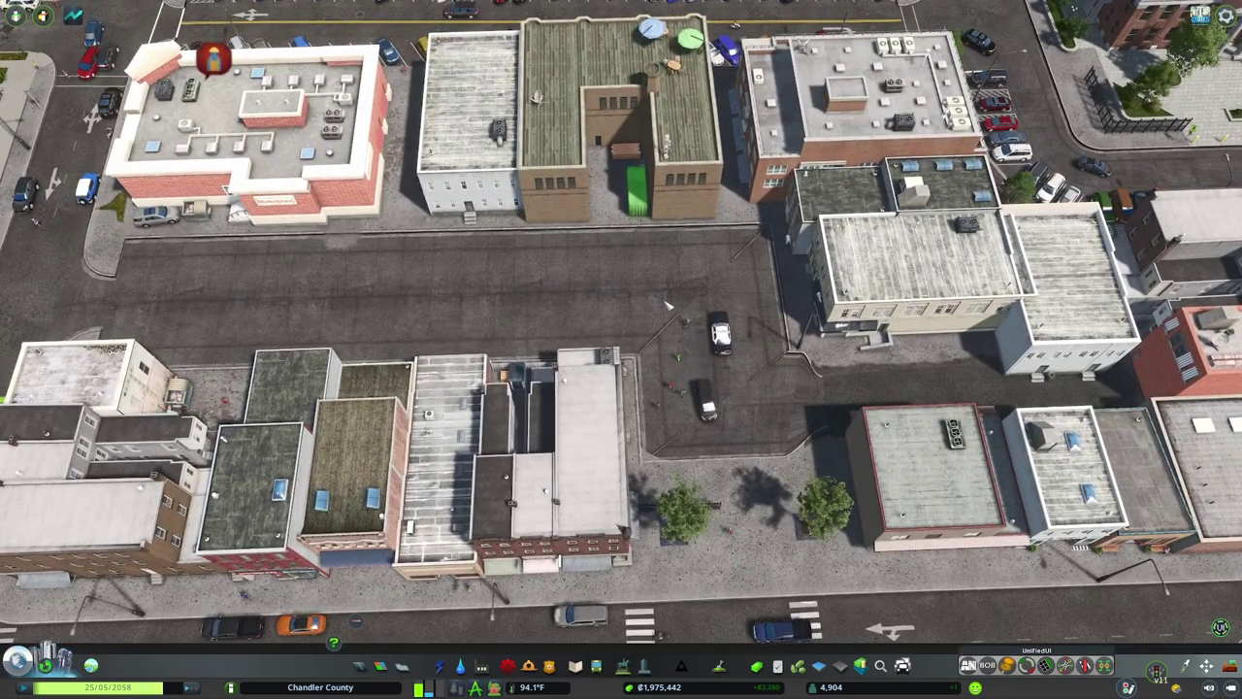
Position a three-space parking asset along the kerb beside the brick building and unlock it from its snapped position.
scroll(666, 305, "up", 3)
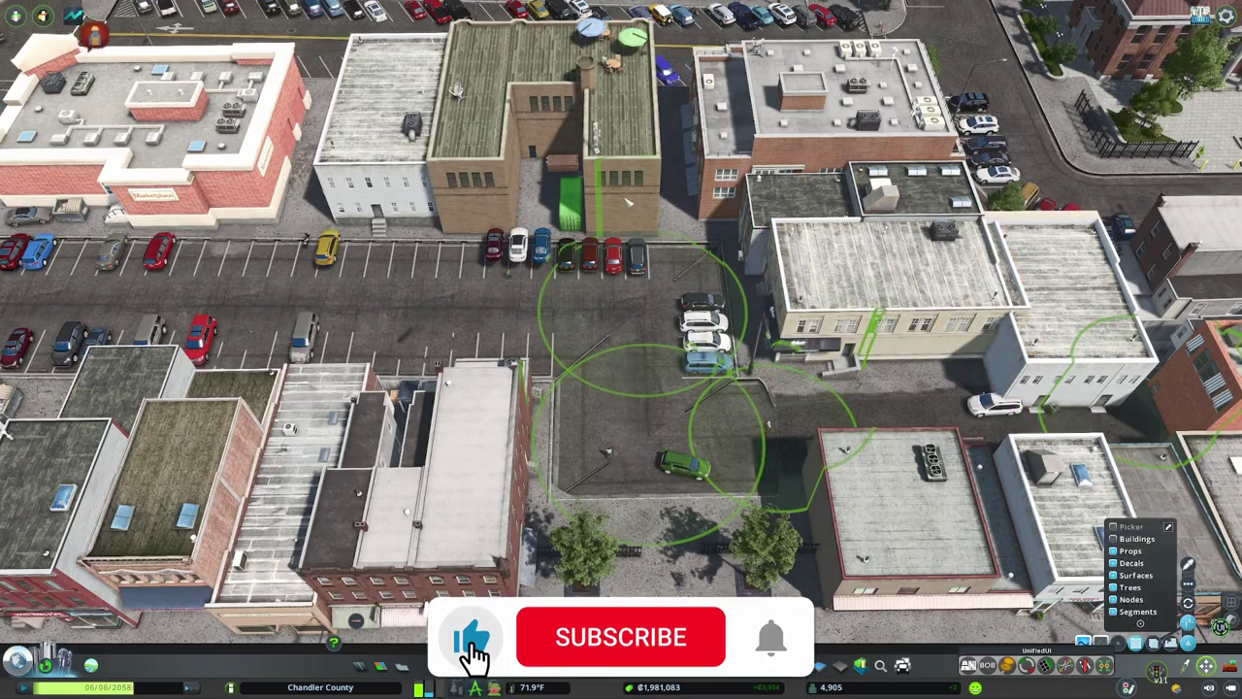
scroll(815, 408, "up", 3)
key("Escape")
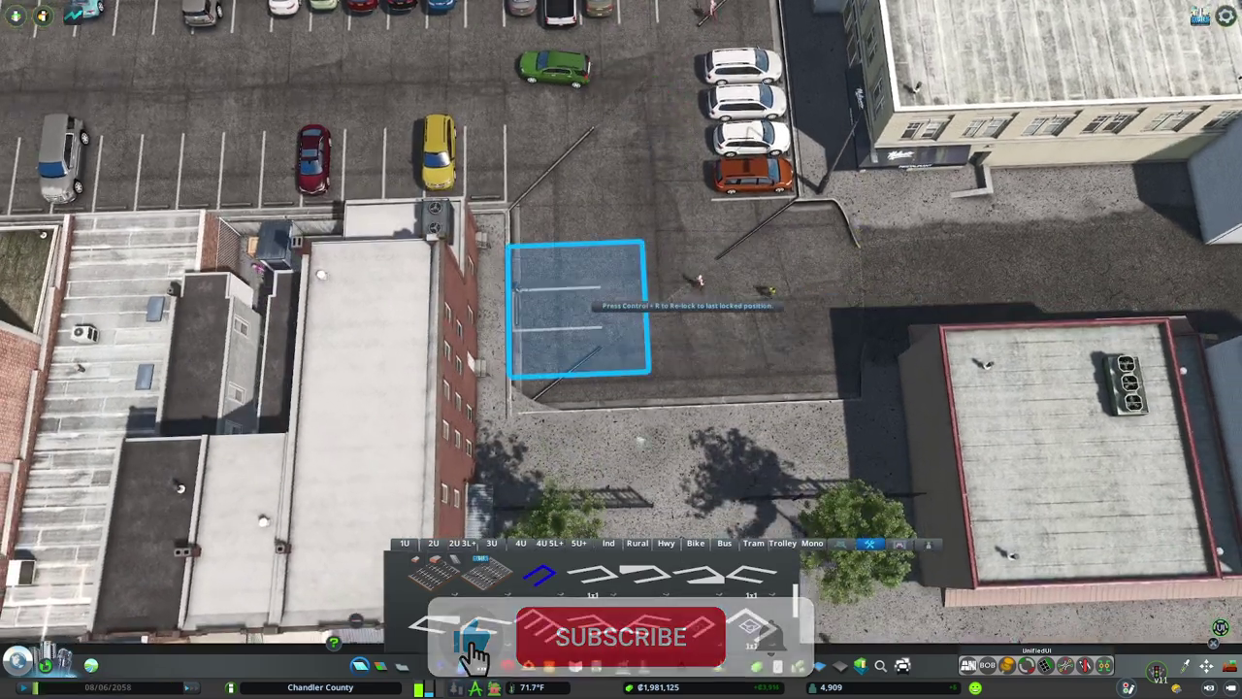
key("ctrl+x")
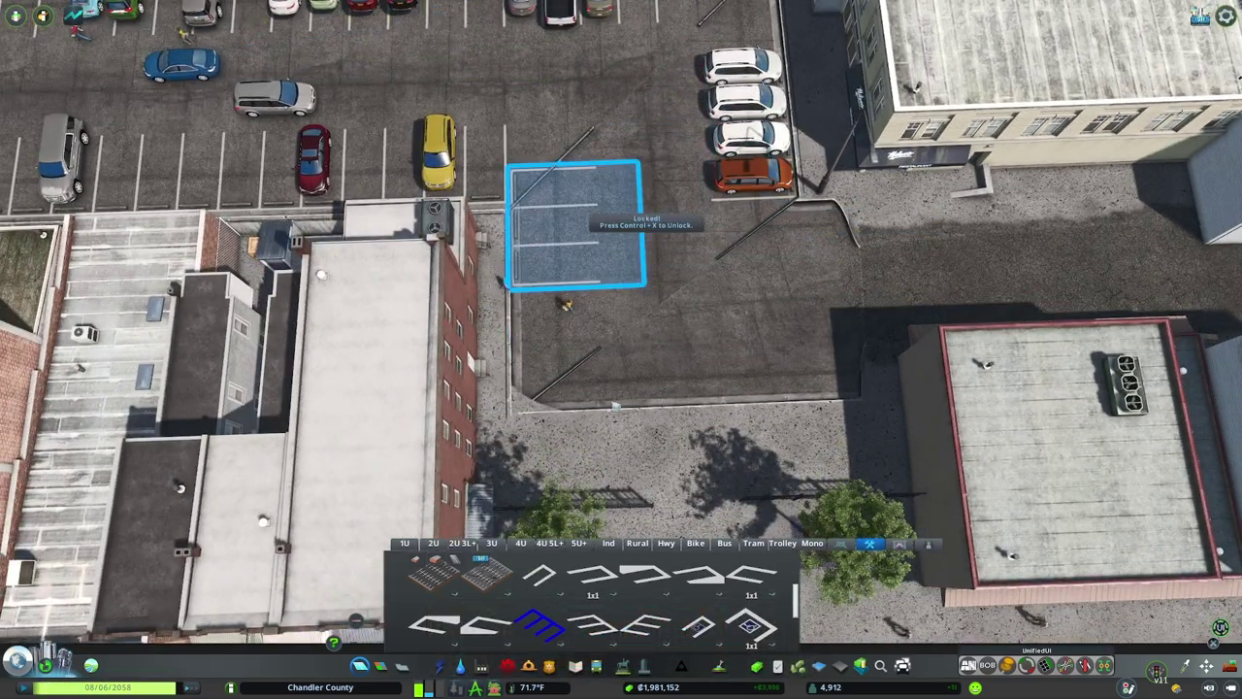
Delete the parking spaces at the alley end of the tree-side row and position a replacement parking asset there.
key("q")
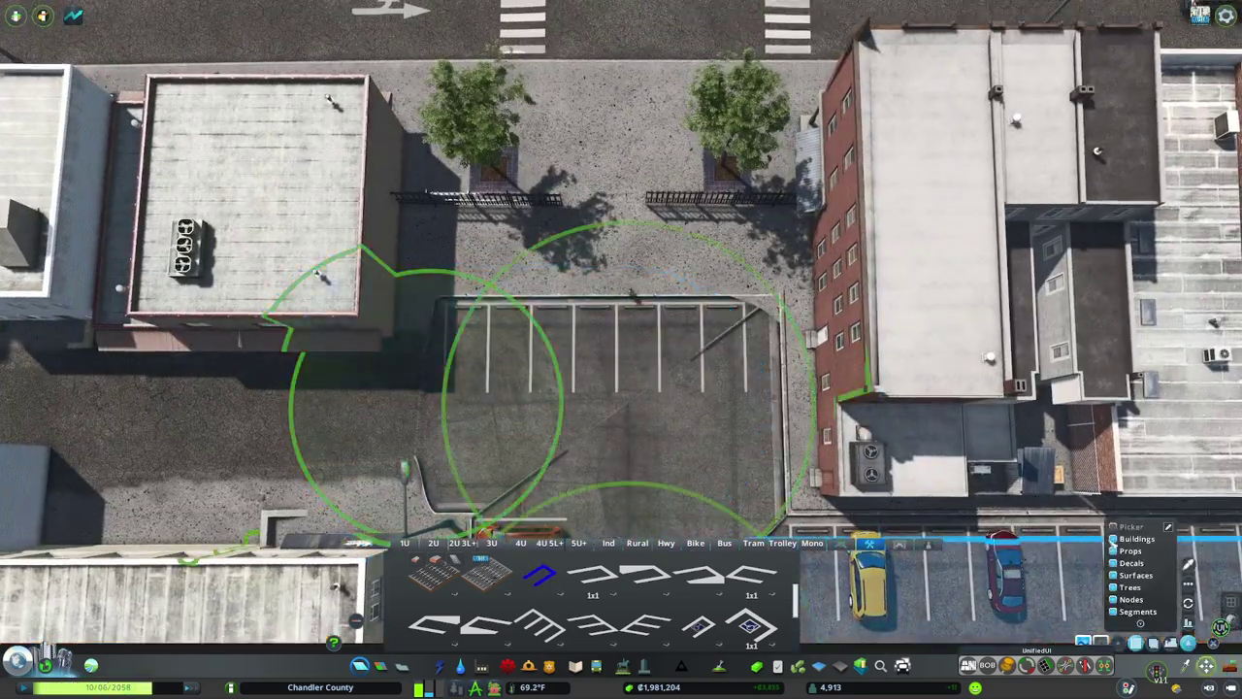
key("Delete")
left_click(1102, 668)
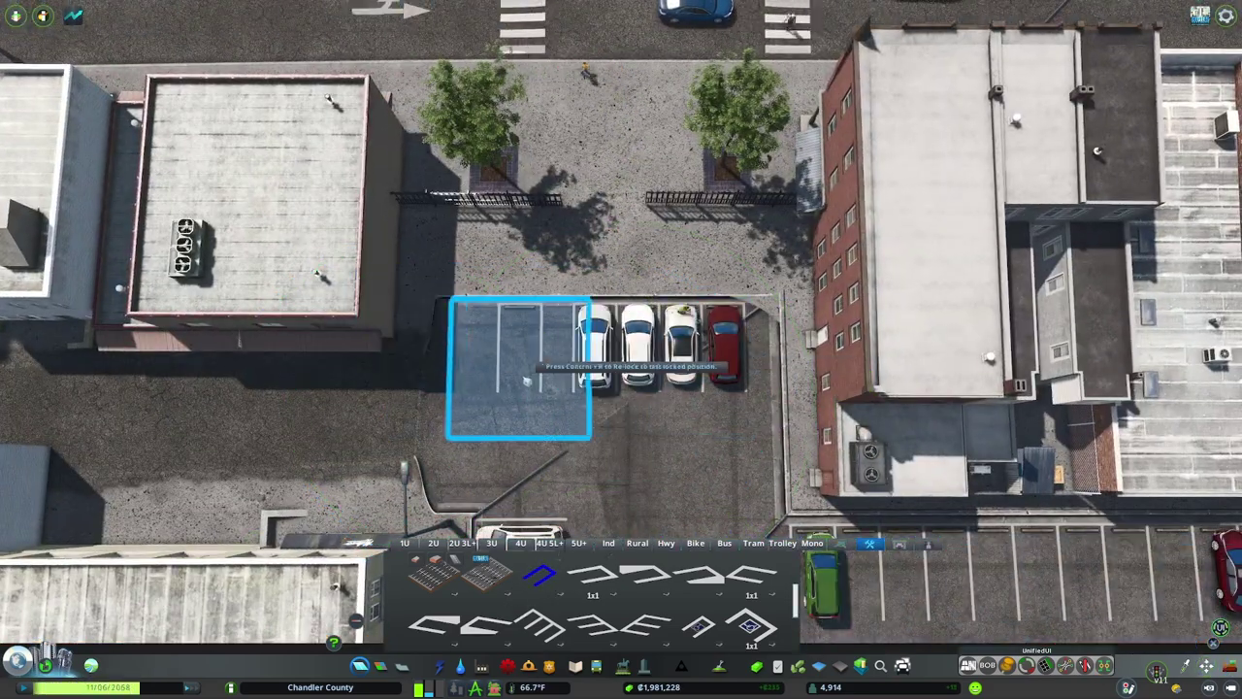
left_click_drag(508, 419, 537, 370)
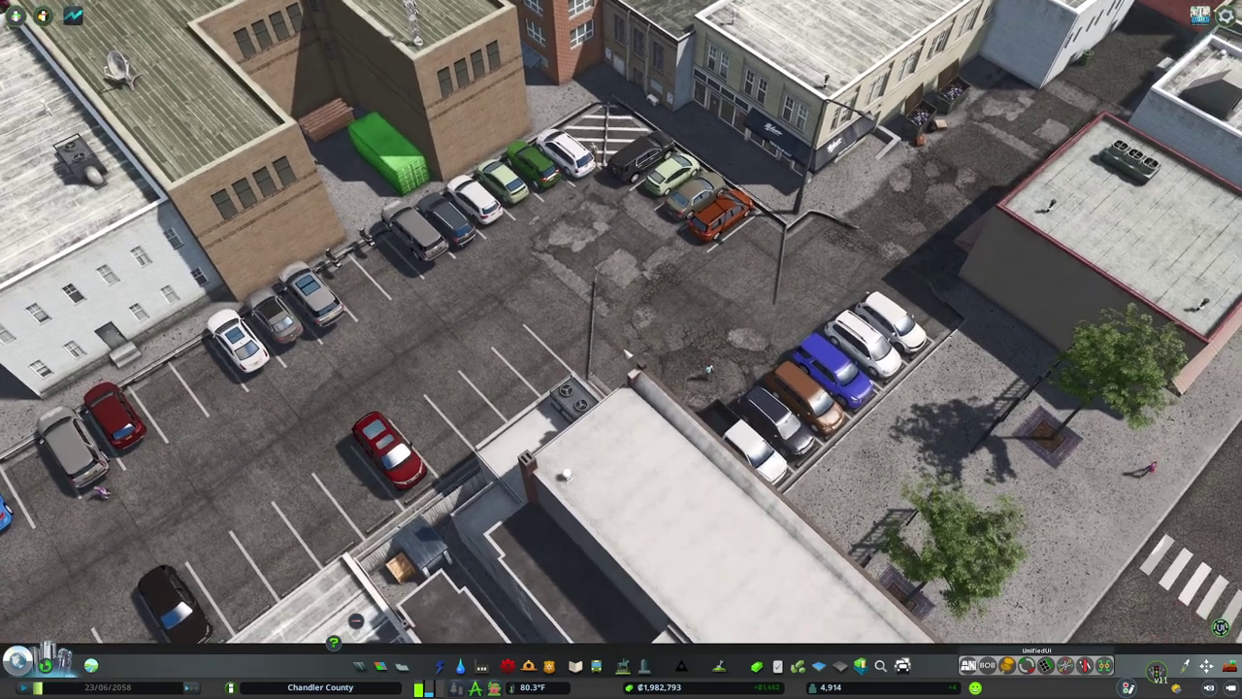
key("w")
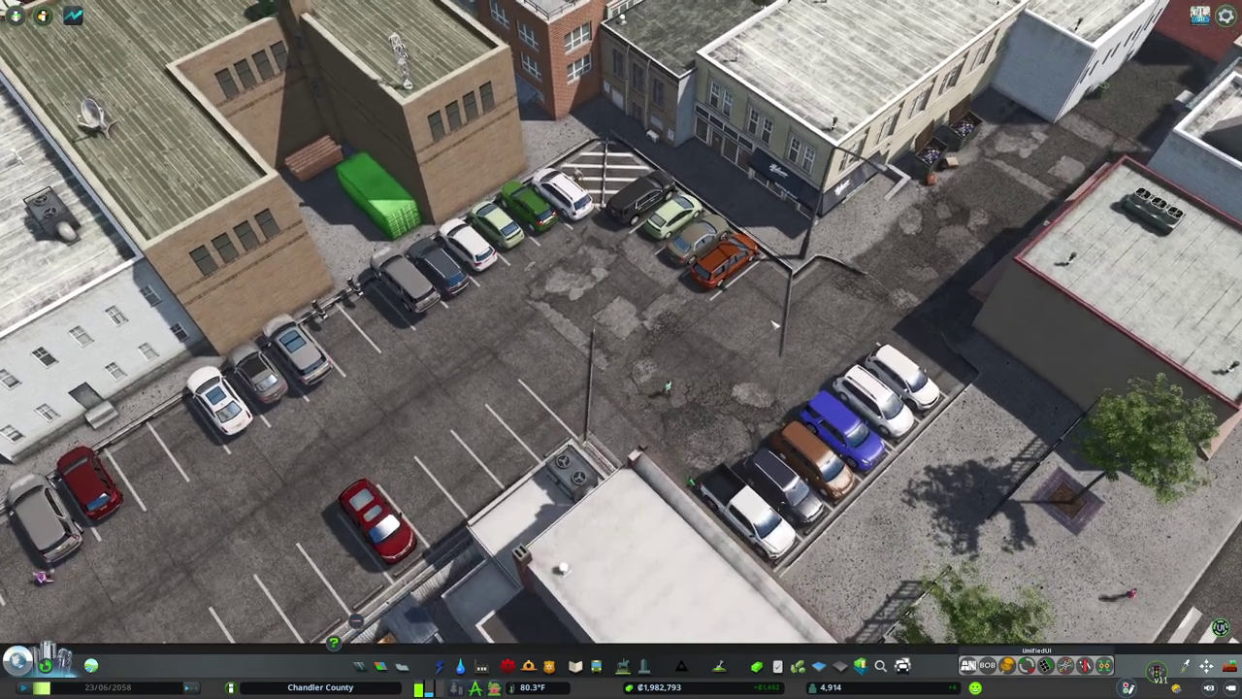
Adjust the corner offset of the parking road's bend node at the kerb corner beside the cream building.
left_click_drag(808, 281, 725, 313)
key("a")
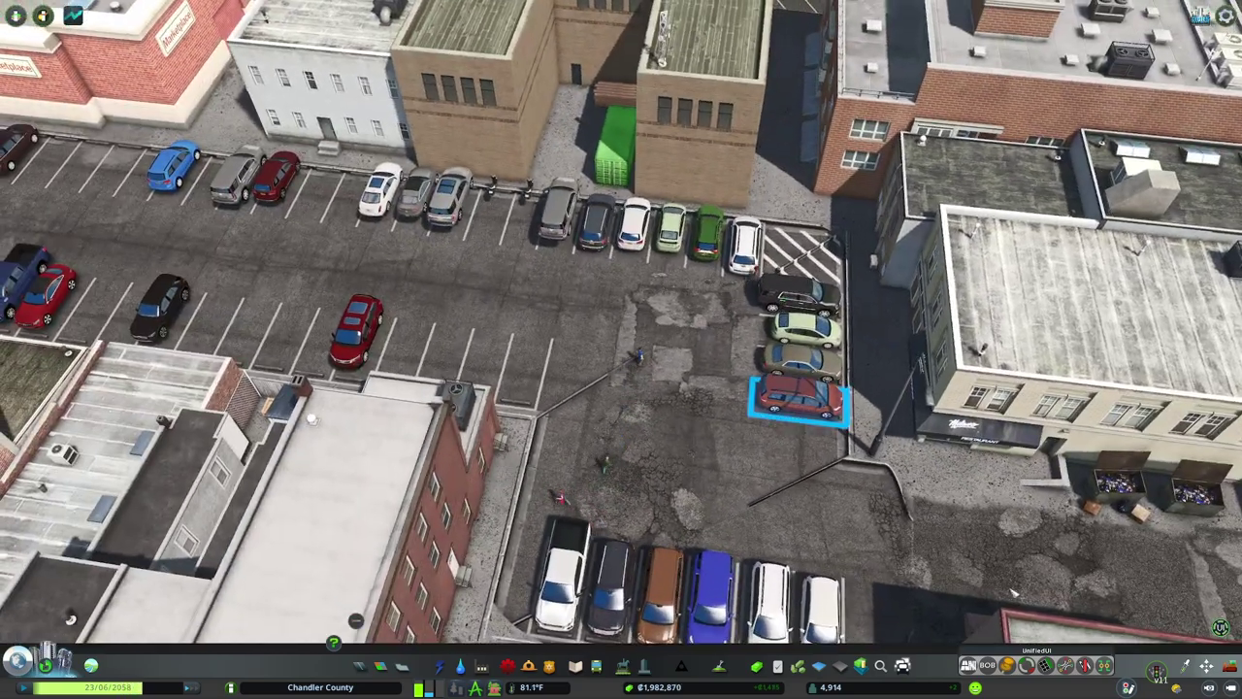
left_click(820, 482)
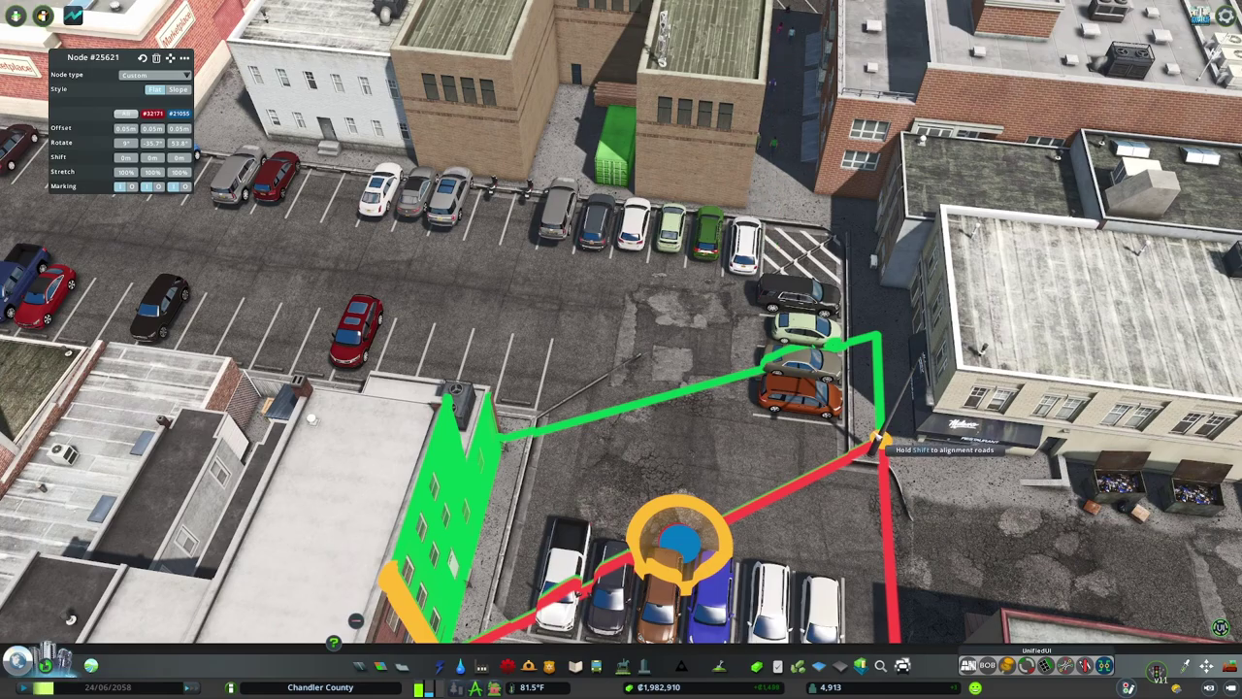
left_click_drag(878, 440, 673, 351)
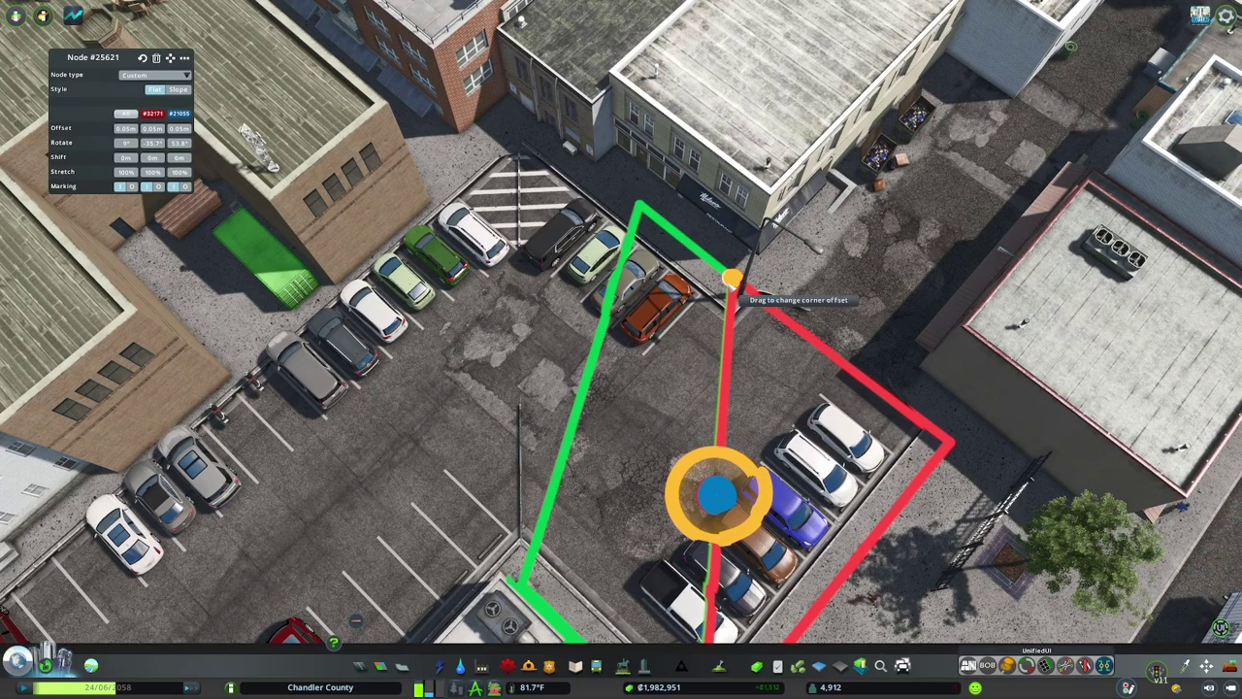
left_click_drag(729, 279, 664, 455)
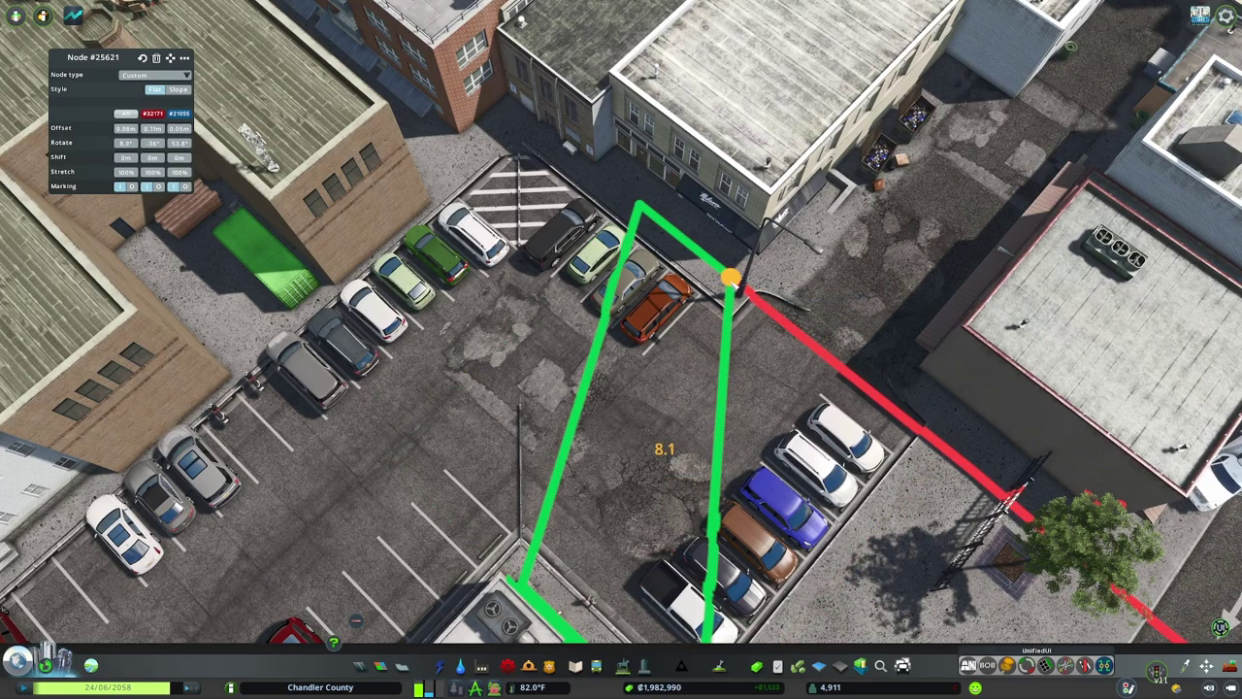
left_click_drag(735, 282, 736, 283)
key("Escape")
left_click_drag(787, 361, 648, 352)
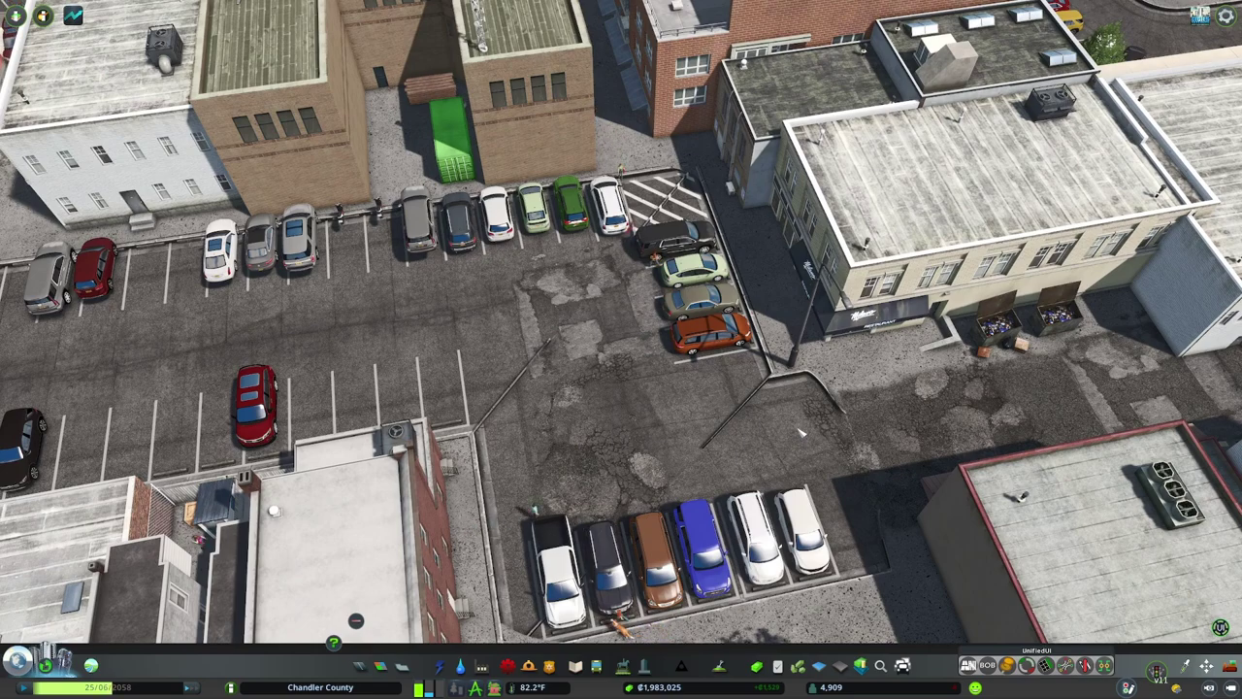
Readjust the bend node's corner offsets at the cream building's kerb and at the opposite corner beside the white-roofed building.
left_click_drag(801, 433, 683, 313)
key("m")
left_click(1126, 679)
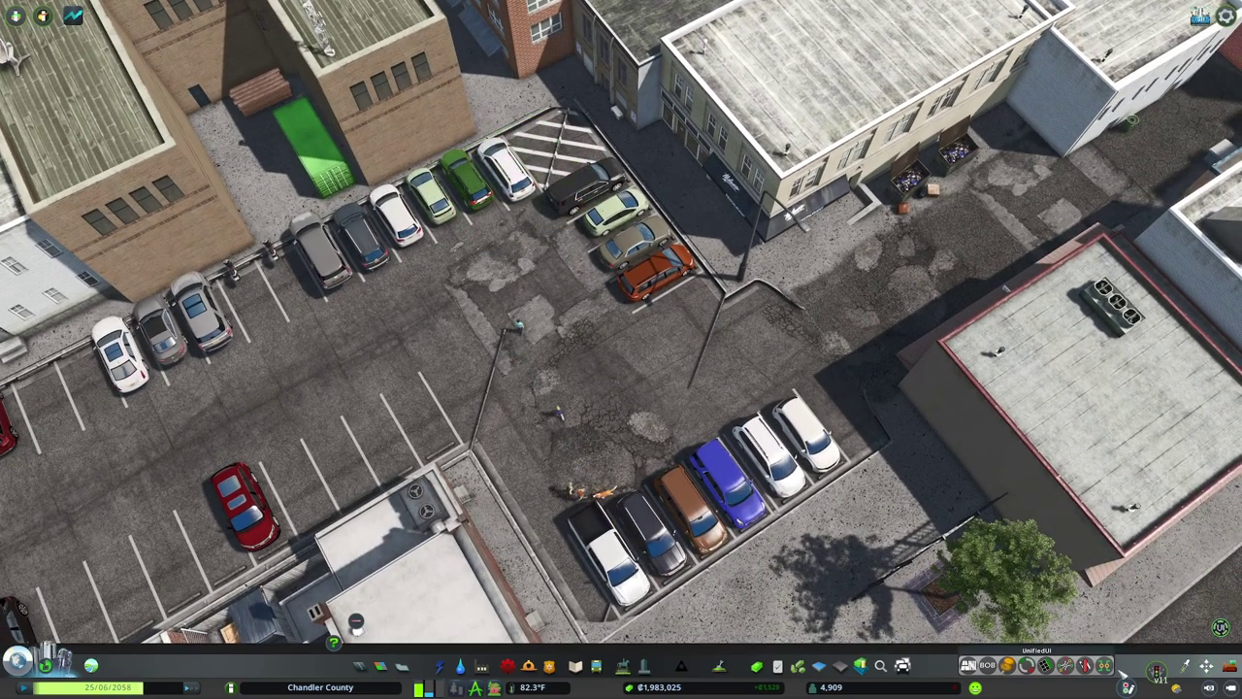
left_click(743, 302)
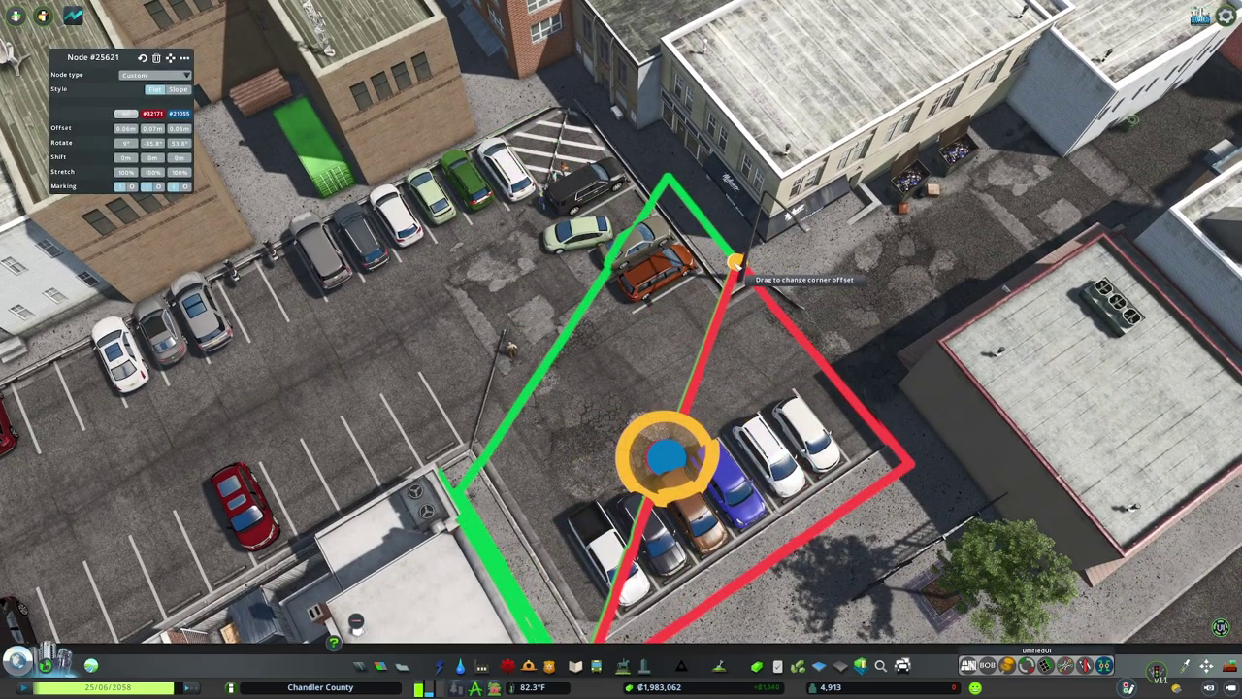
left_click_drag(737, 264, 736, 262)
key("s")
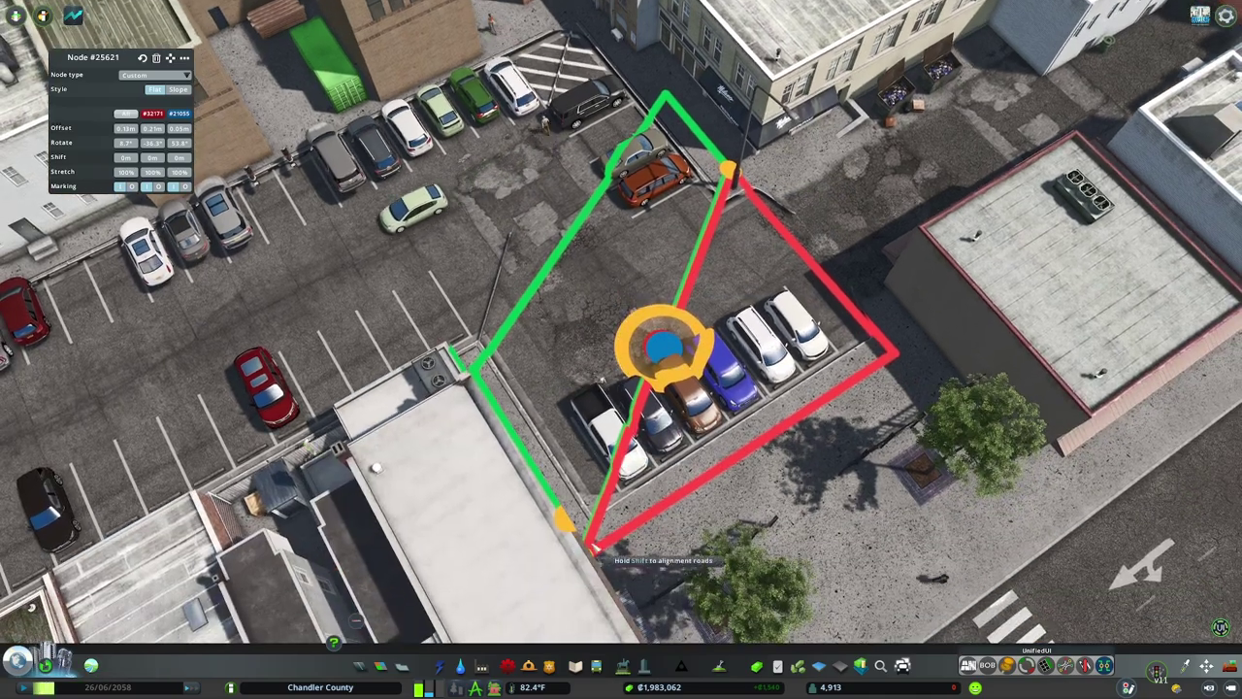
key("e")
mouse_move(500, 490)
left_mouse_down()
mouse_move(495, 499)
mouse_move(503, 491)
left_mouse_up()
key("Escape")
Fine-tune both end corners of the bend node, between the orange car's kerb and the white-roofed building, to even out the road joint.
mouse_move(630, 417)
left_mouse_down()
mouse_move(669, 405)
mouse_move(640, 417)
left_mouse_up()
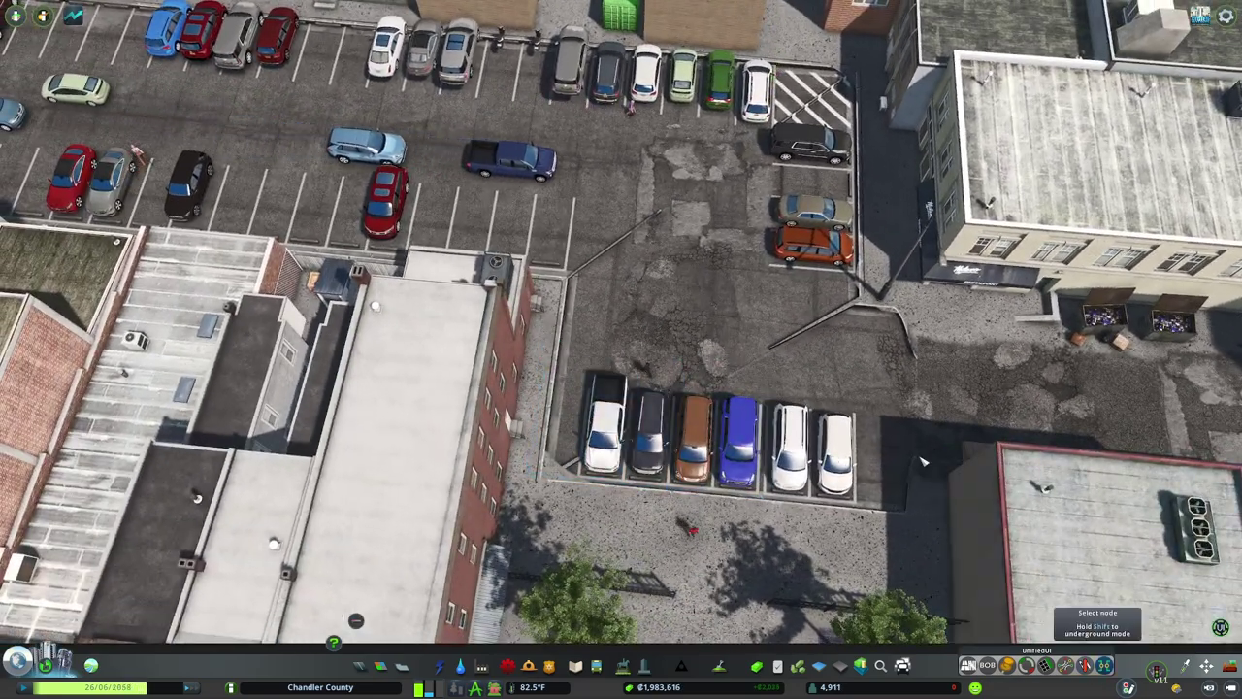
left_click(903, 408)
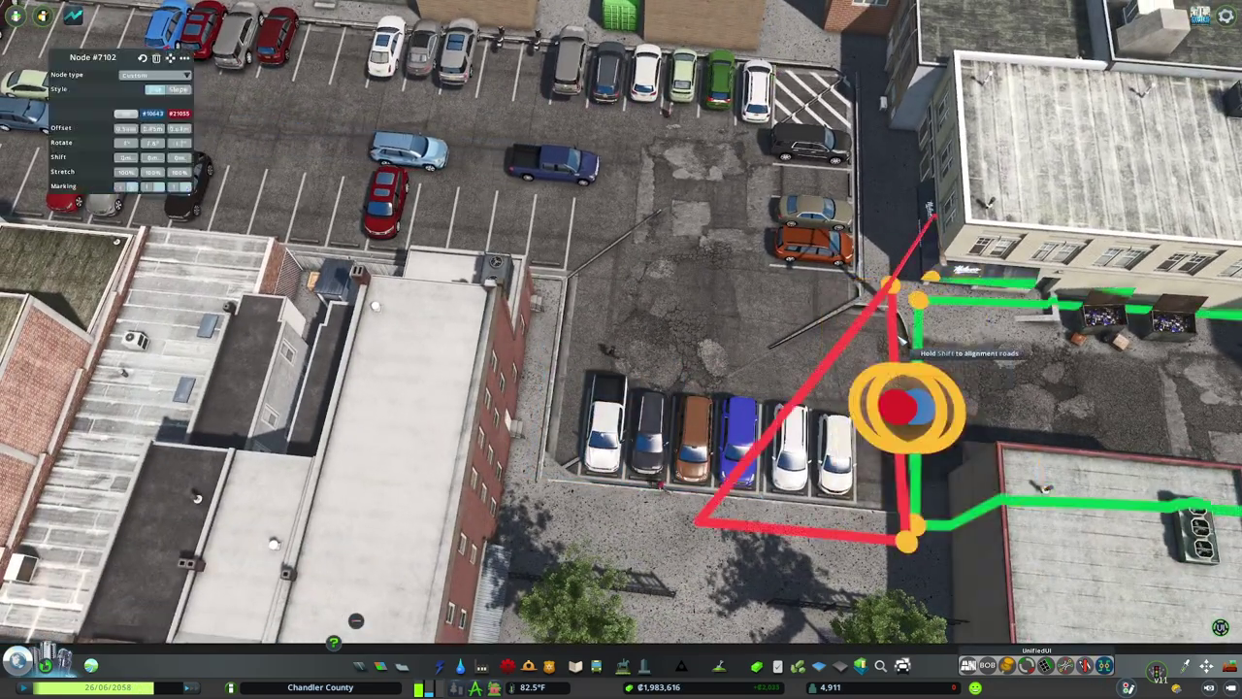
right_click(925, 554)
left_click(792, 335)
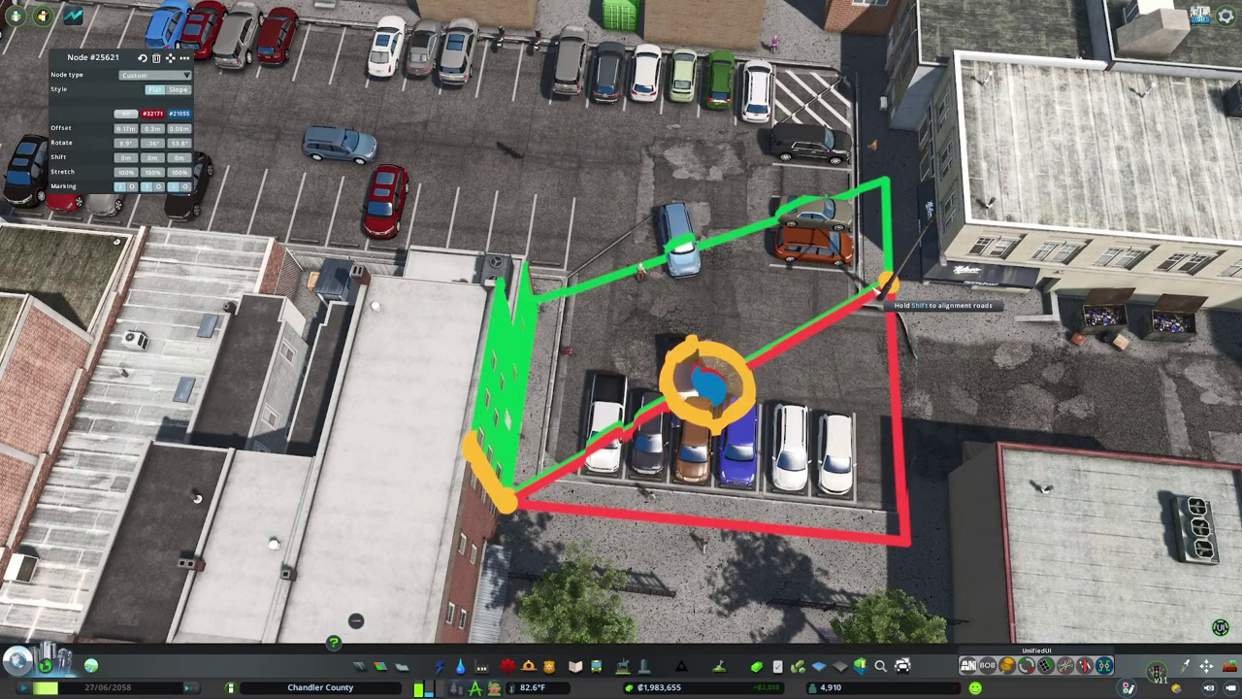
left_click_drag(886, 281, 885, 283)
left_click_drag(505, 494, 511, 483)
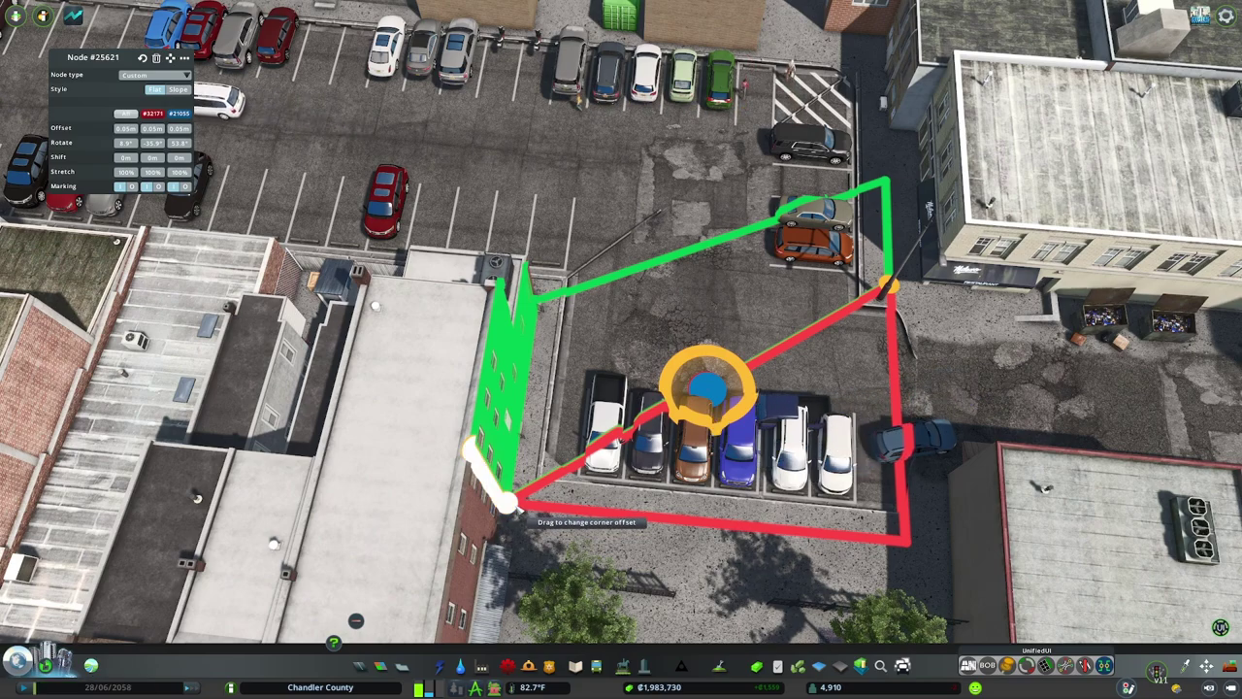
left_click_drag(514, 505, 511, 494)
key("Escape")
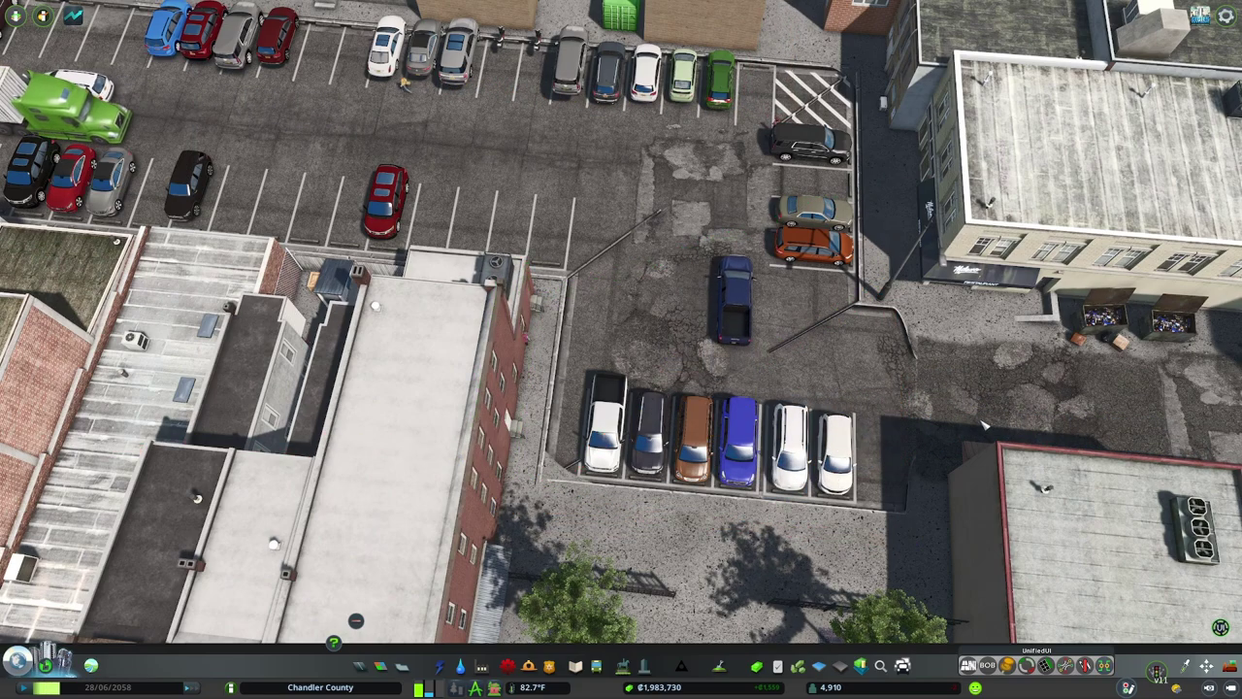
Adjust the outer corner offset of the parking road node beside the hatched no-parking area.
left_click_drag(985, 425, 810, 369)
key("w")
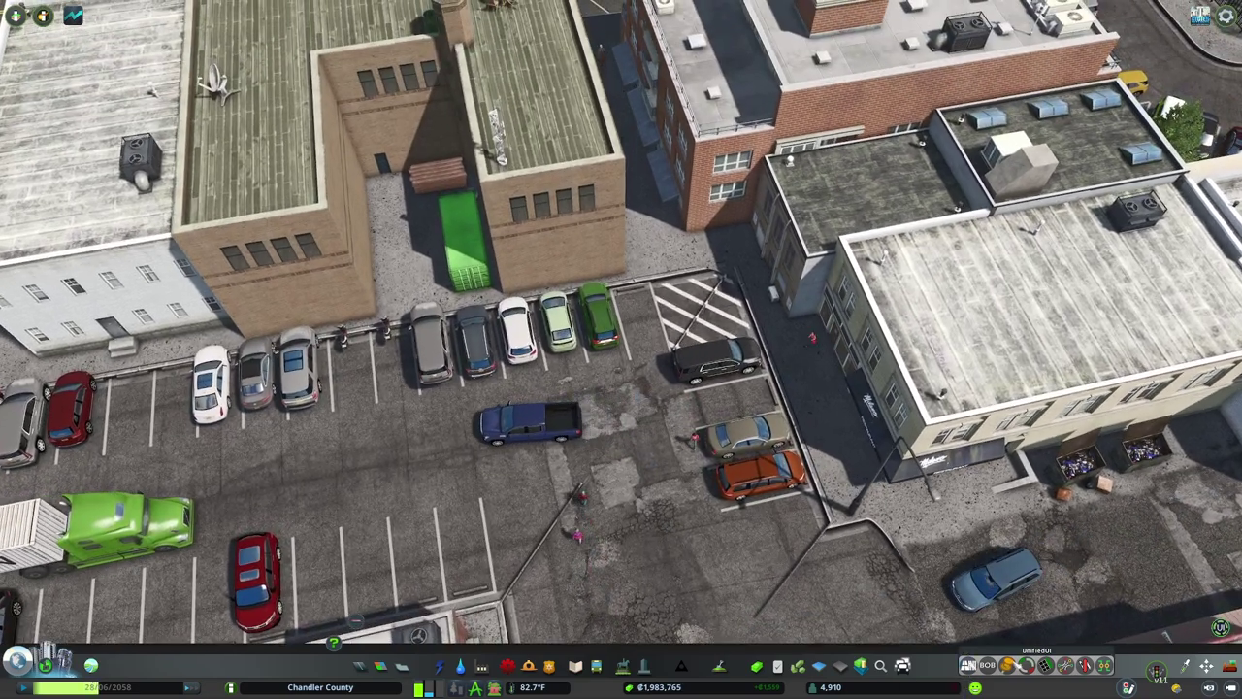
left_click(1105, 665)
left_click(700, 298)
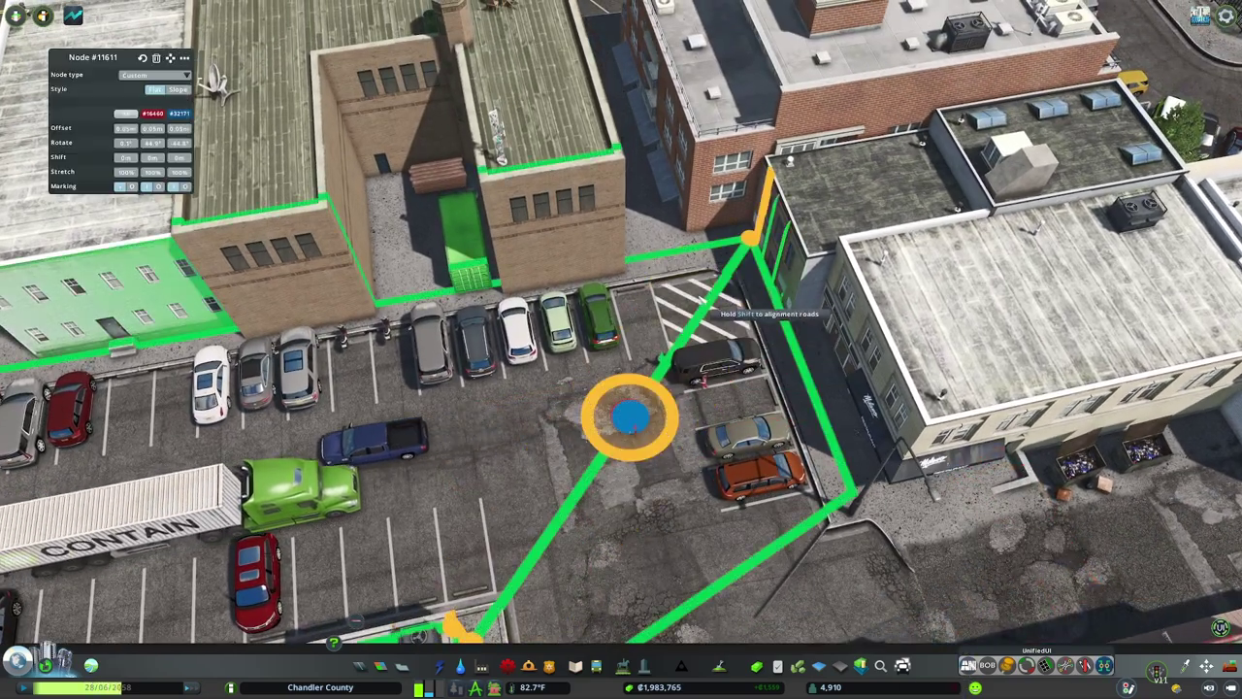
left_click_drag(751, 238, 755, 233)
key("Escape")
Examine the whole downtown block with its back-alley parking road and parking rows from a wider view.
scroll(815, 407, "down", 2)
scroll(667, 383, "down", 4)
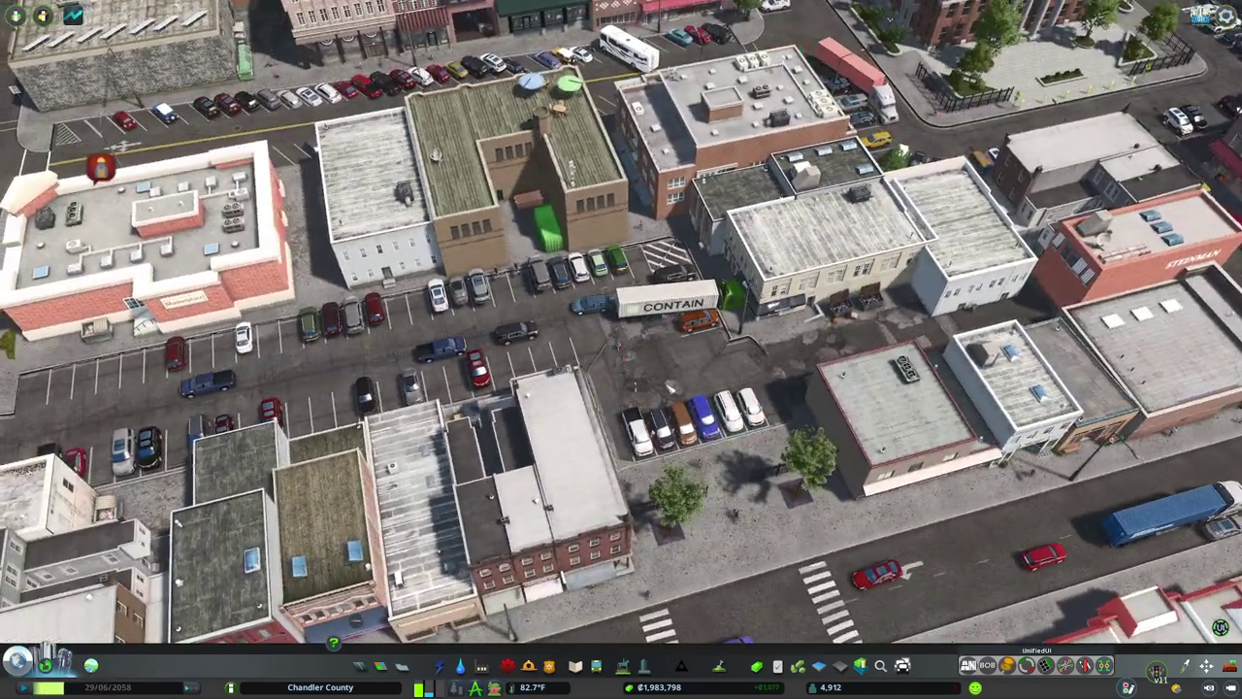
scroll(662, 365, "up", 2)
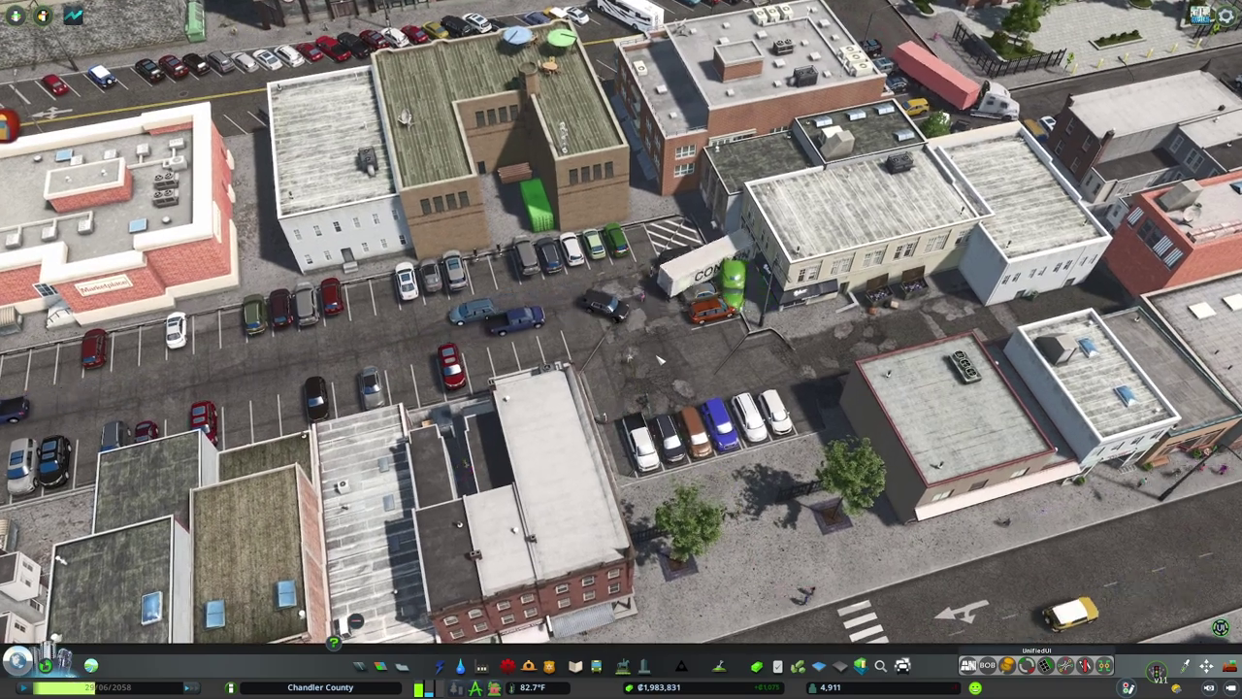
scroll(662, 361, "down", 2)
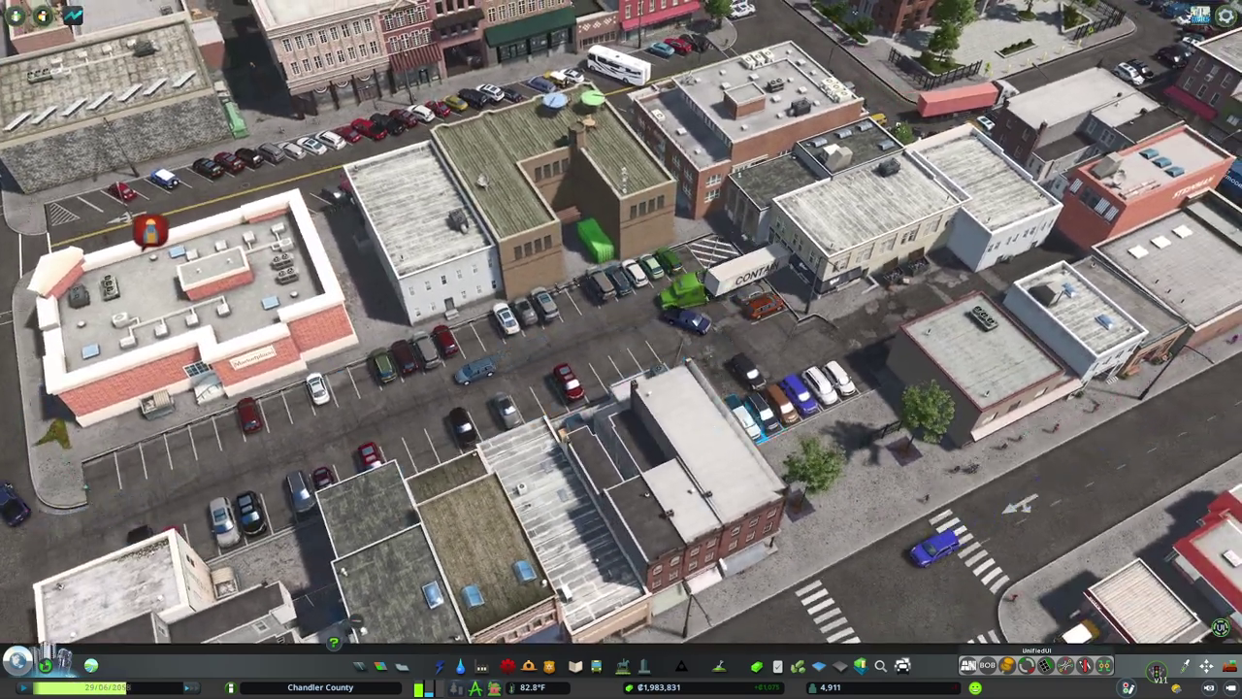
key("q")
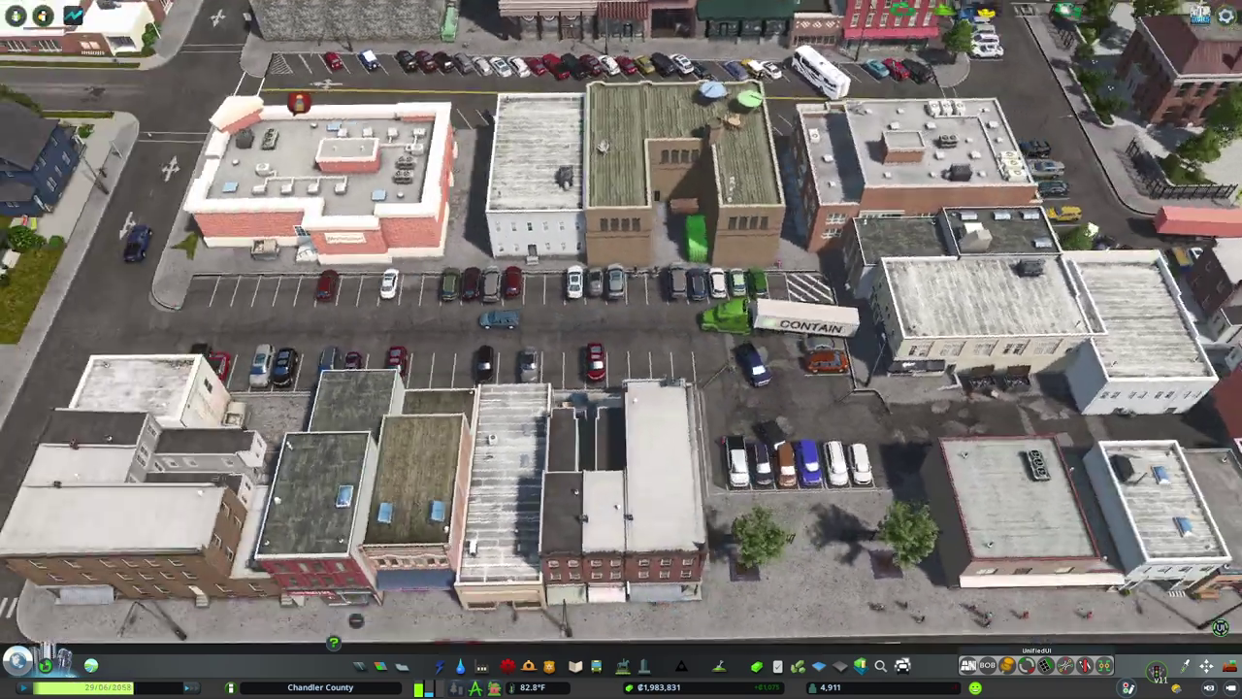
key("d")
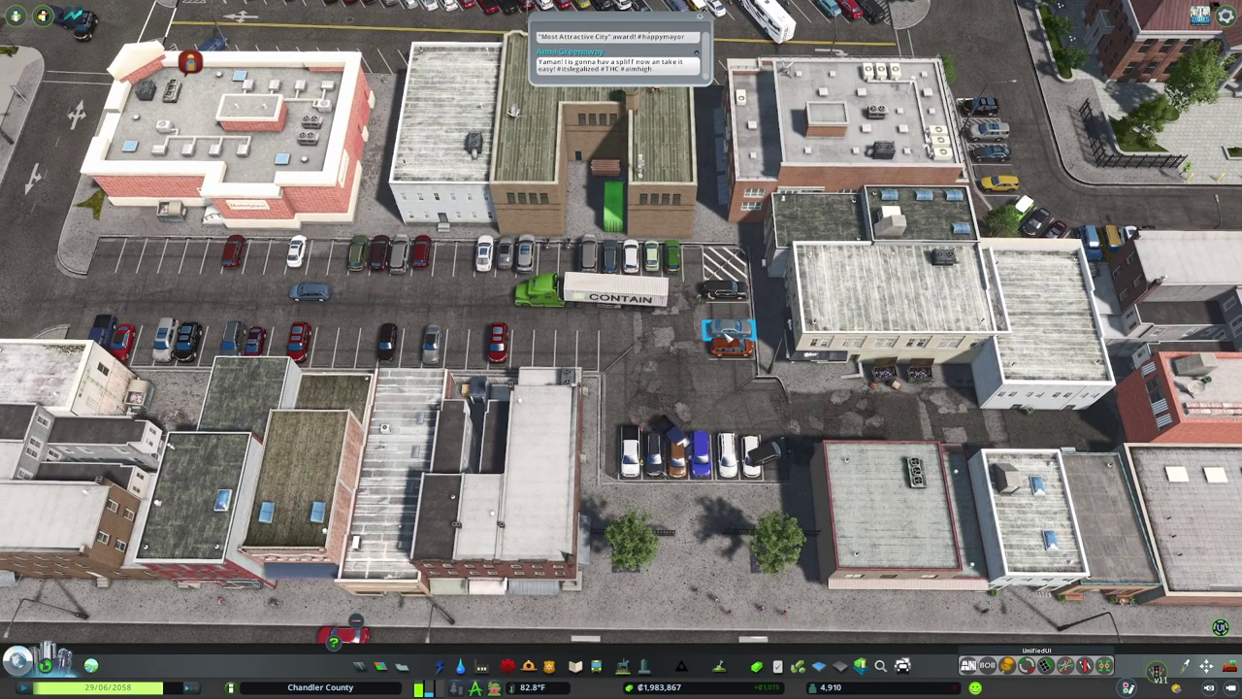
scroll(728, 338, "down", 2)
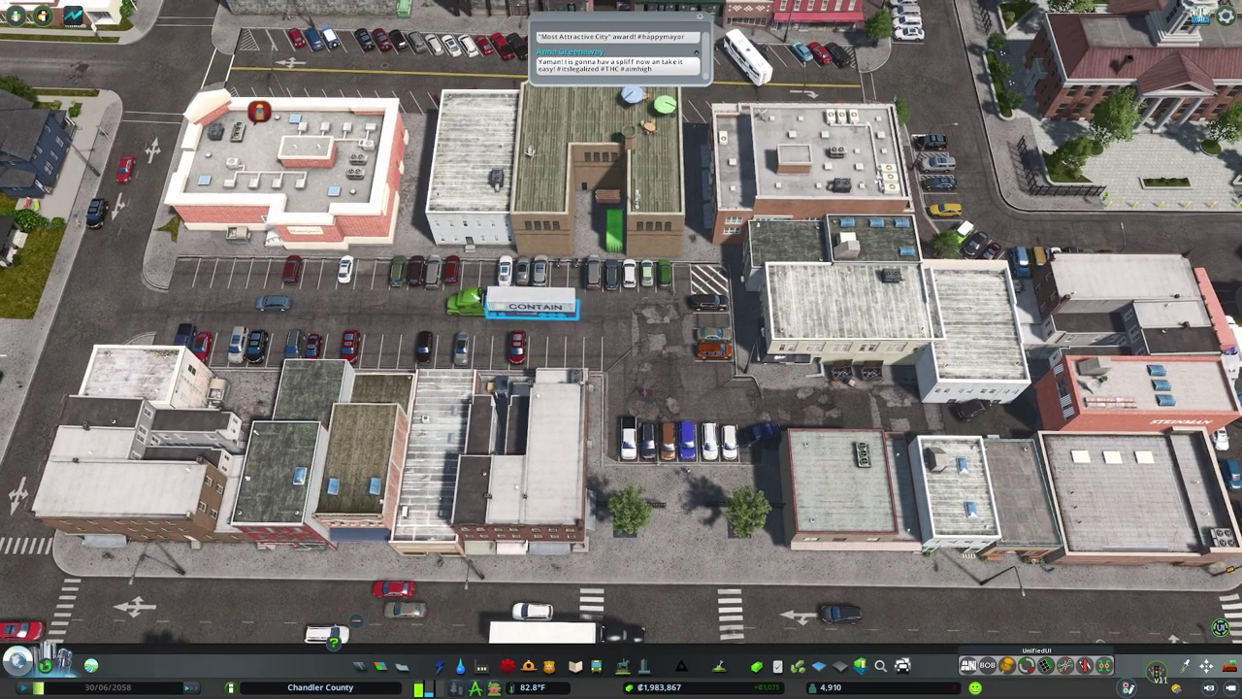